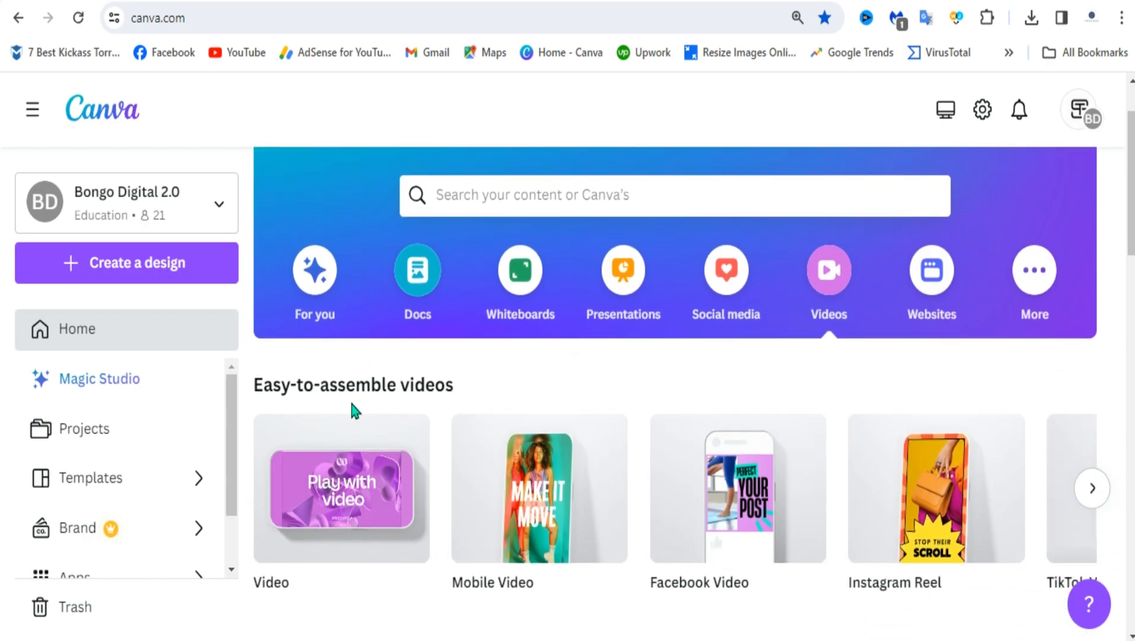
Create a blank Video design and search its elements for "thailand", showing only videos
left_click(342, 483)
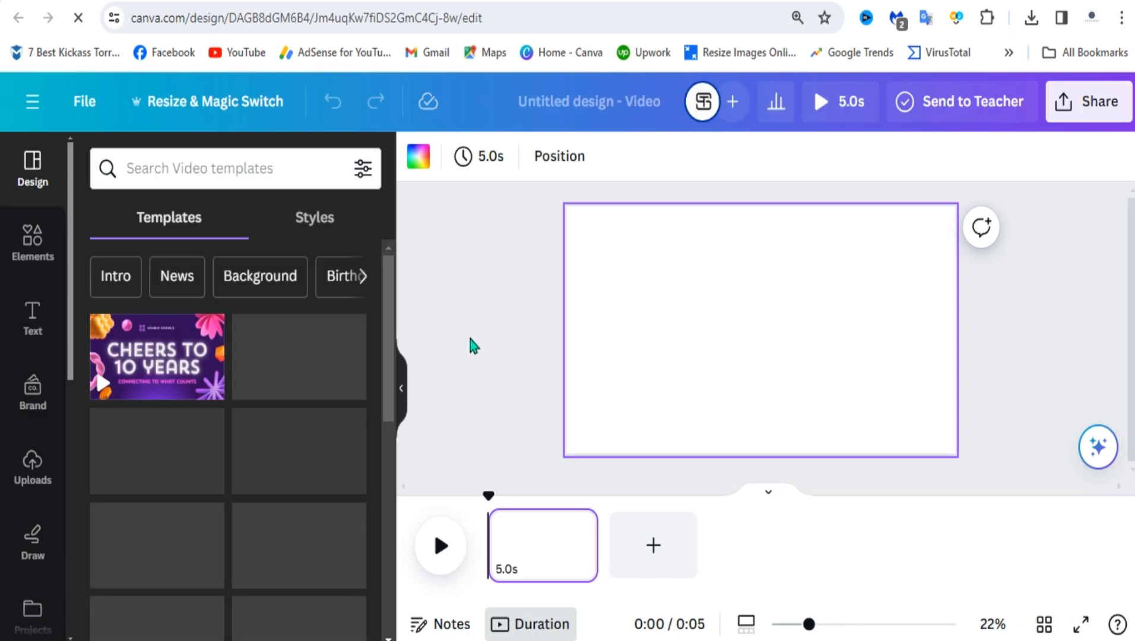
left_click(33, 255)
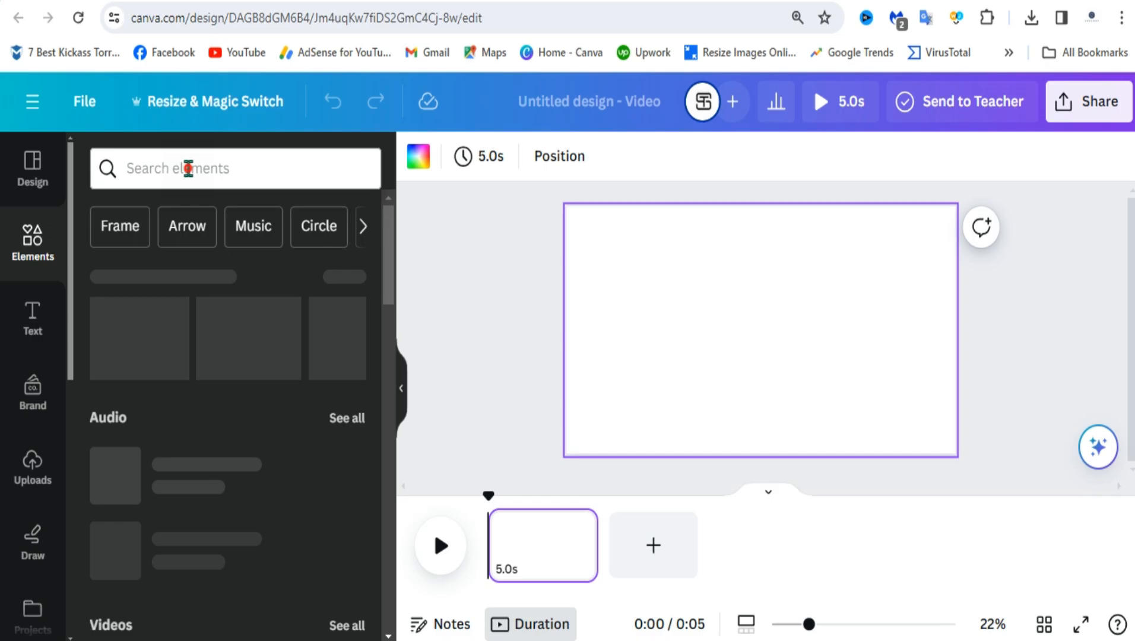
left_click(188, 169)
type("thailand")
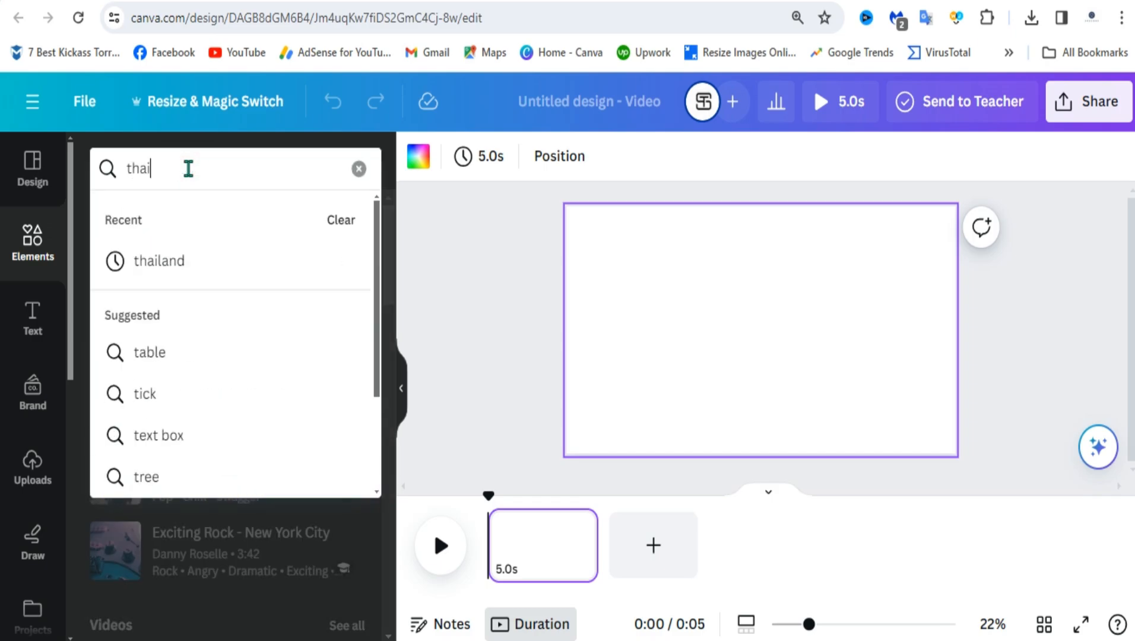
key("Return")
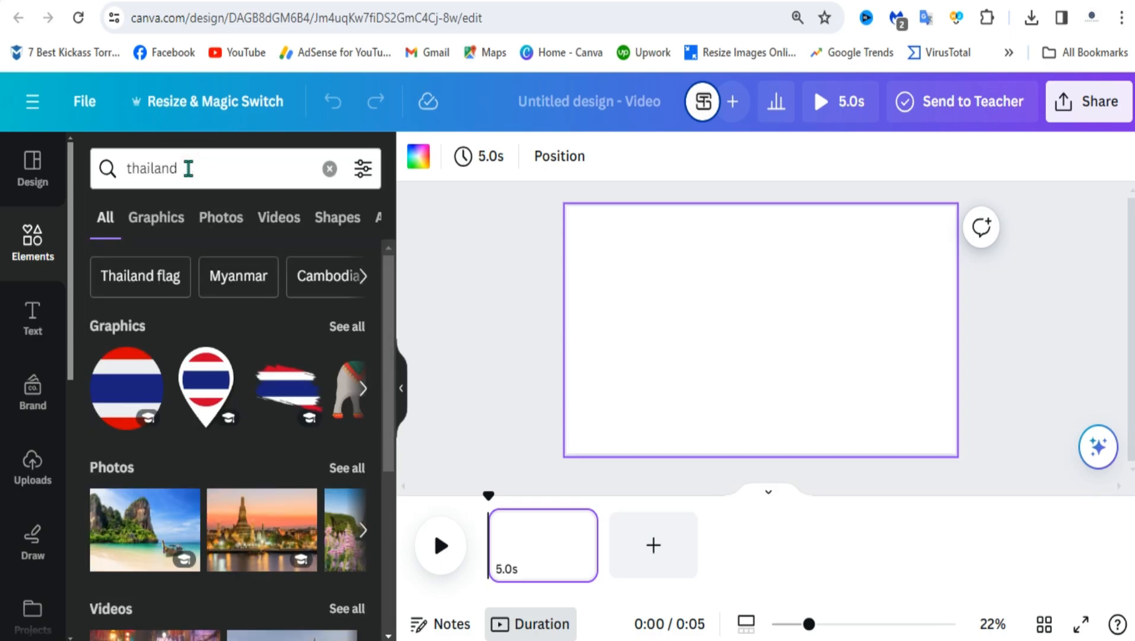
left_click(291, 220)
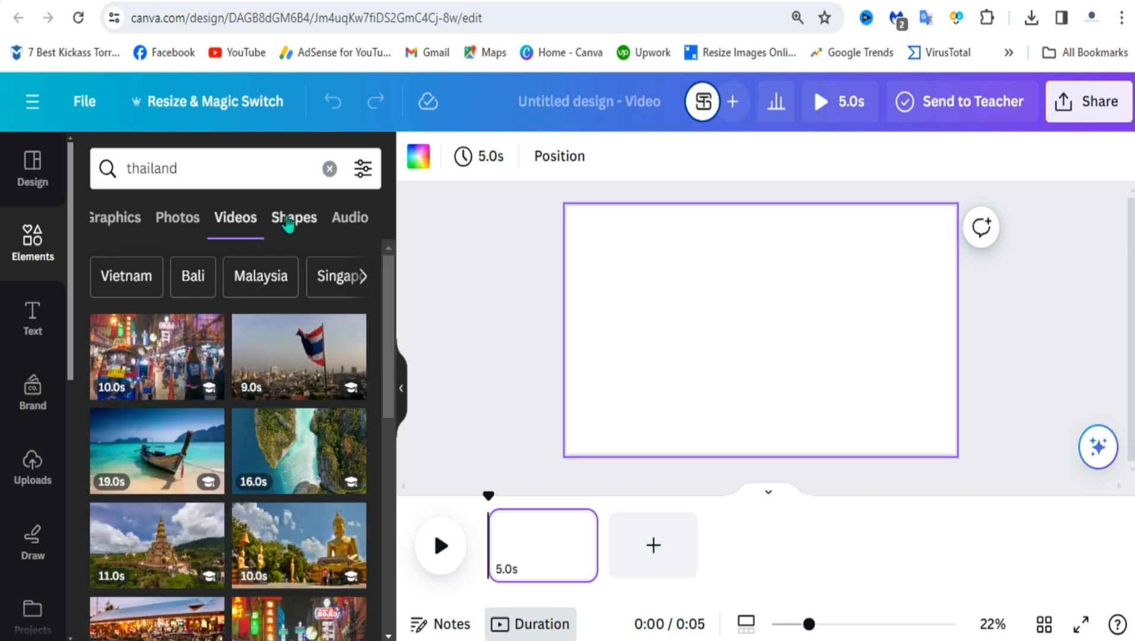
Add the 16.0s aerial video of the turquoise channel between cliffs and set it as the page background
scroll(289, 359, "down", 2)
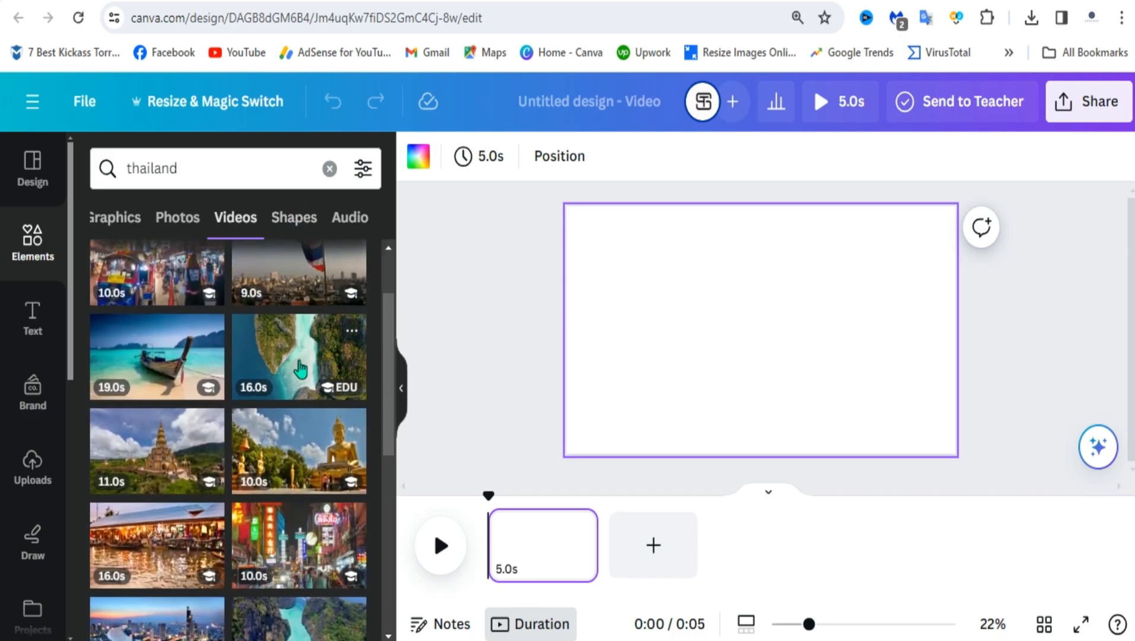
left_click(300, 368)
right_click(676, 303)
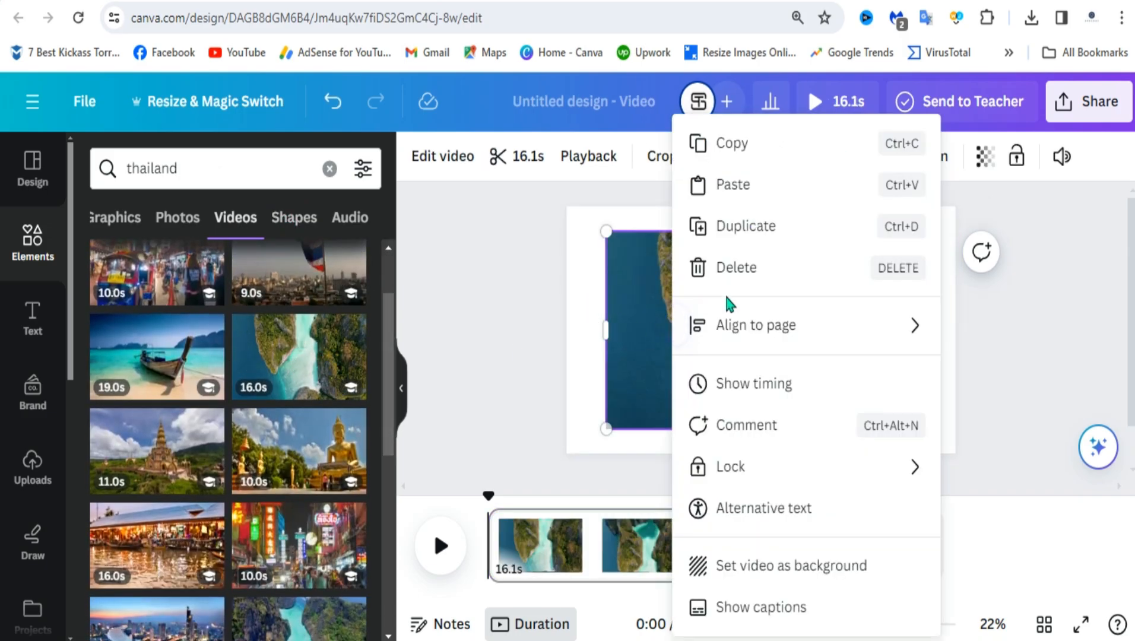
left_click(779, 558)
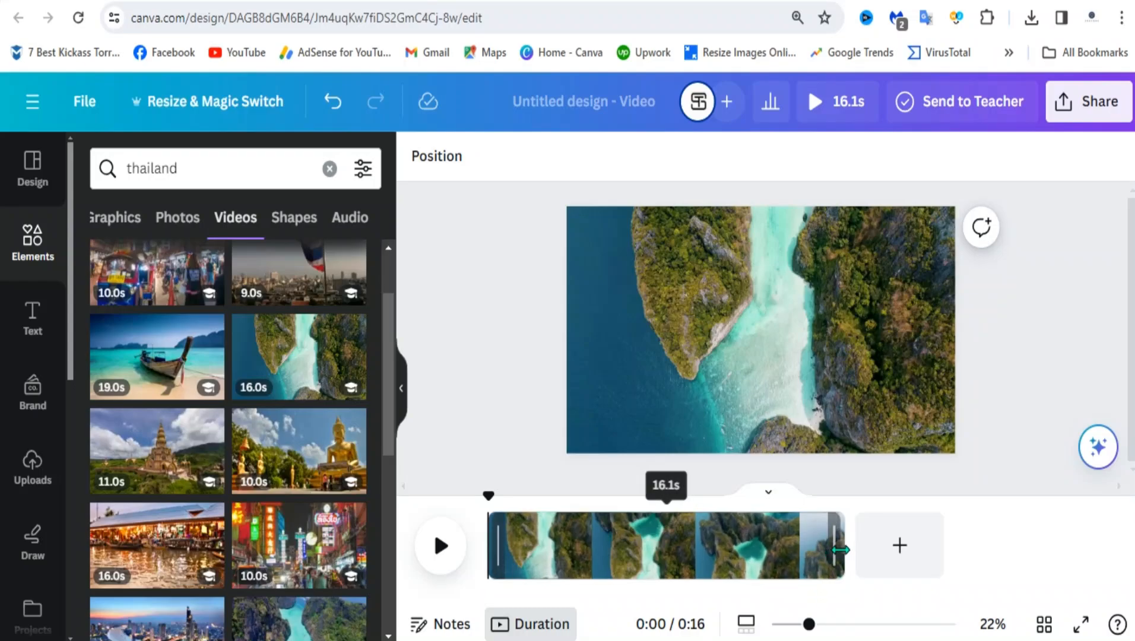
Split the video page at the 5-second mark and delete the part after the split
left_click_drag(837, 548, 876, 546)
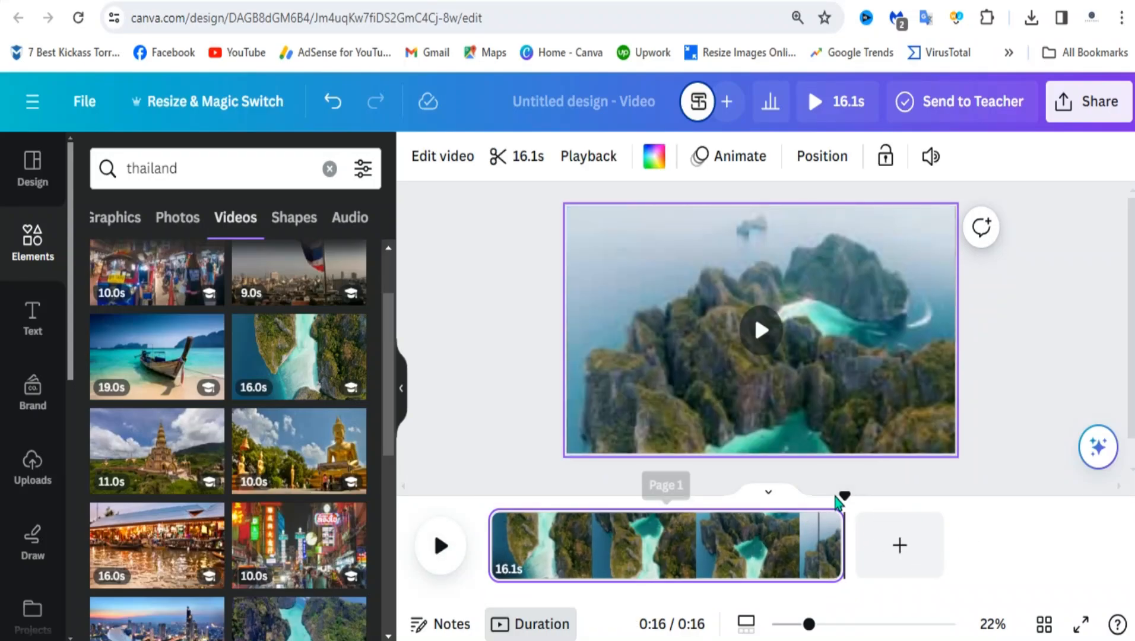
left_click(603, 532)
left_click_drag(603, 531, 600, 534)
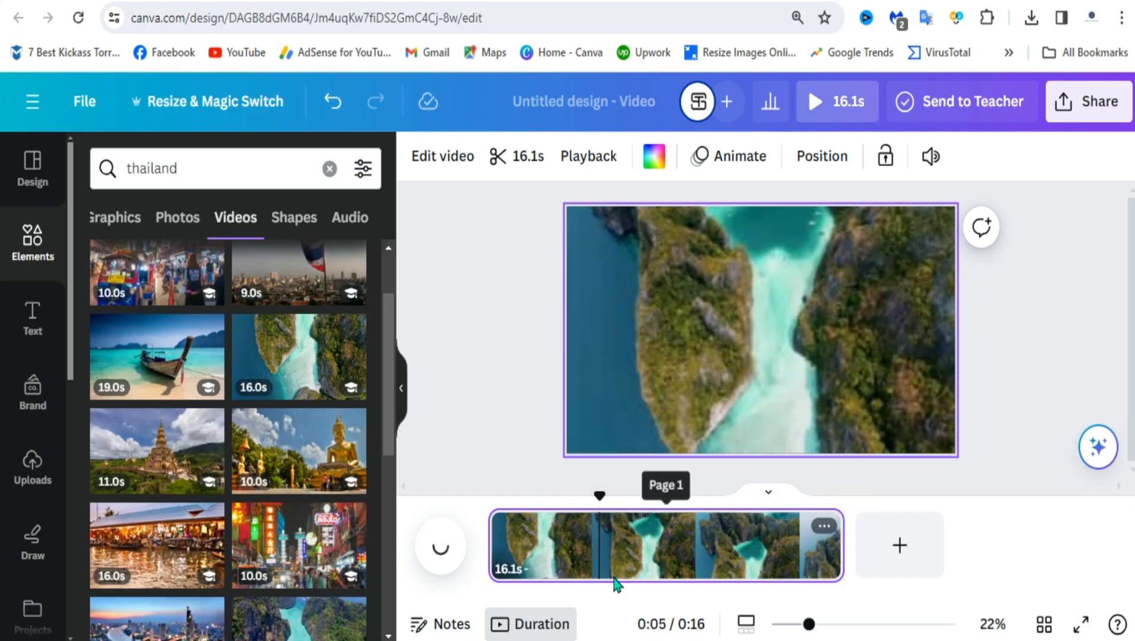
key("s")
left_click(656, 569)
right_click(656, 569)
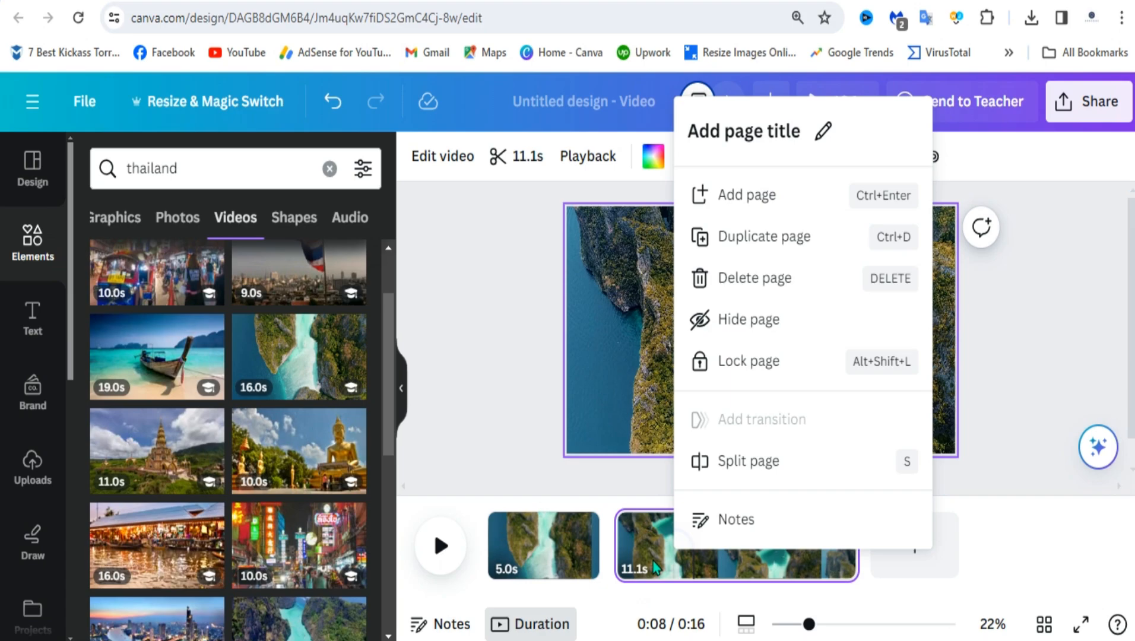
left_click(795, 279)
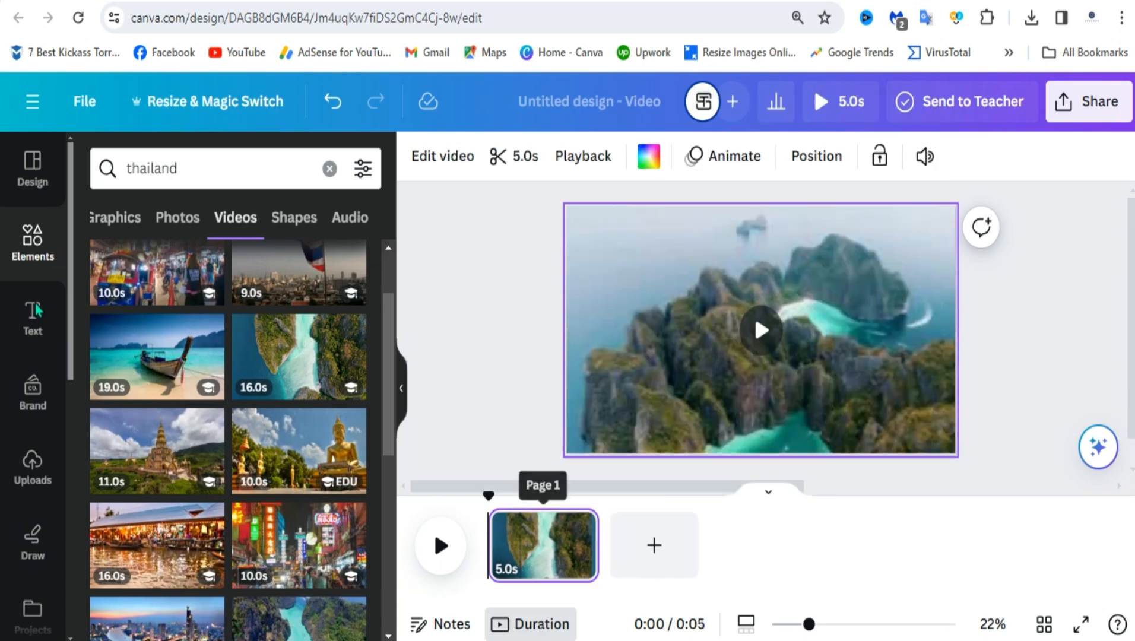
Search the graphics for "real plane" and add the top-view white airliner to the page
left_click_drag(197, 170, 92, 184)
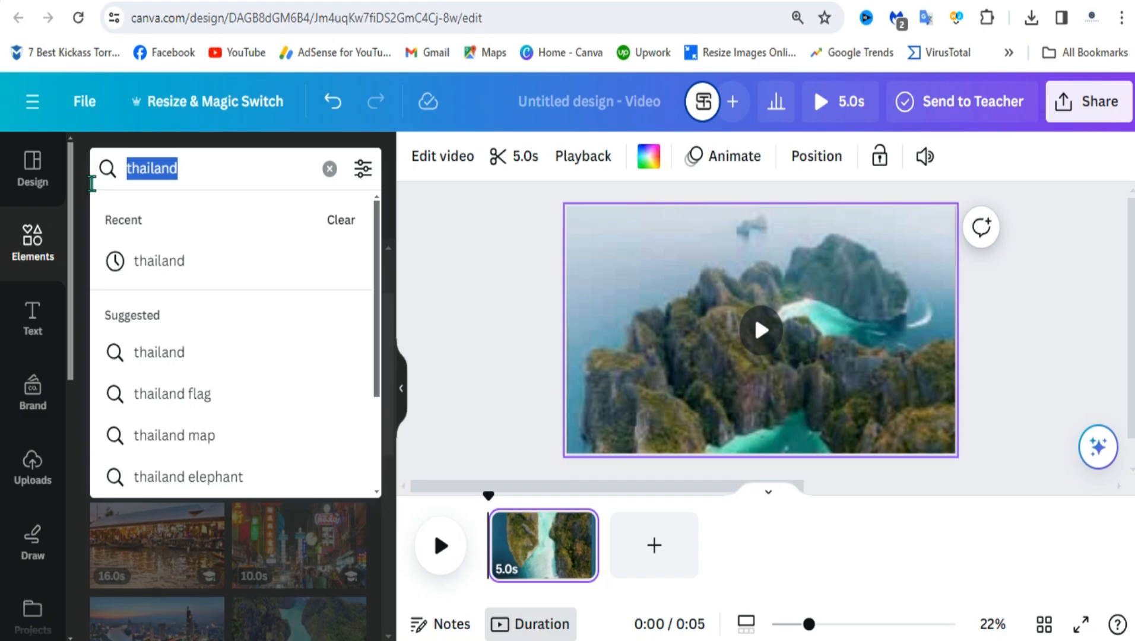
type("real plane")
key("Return")
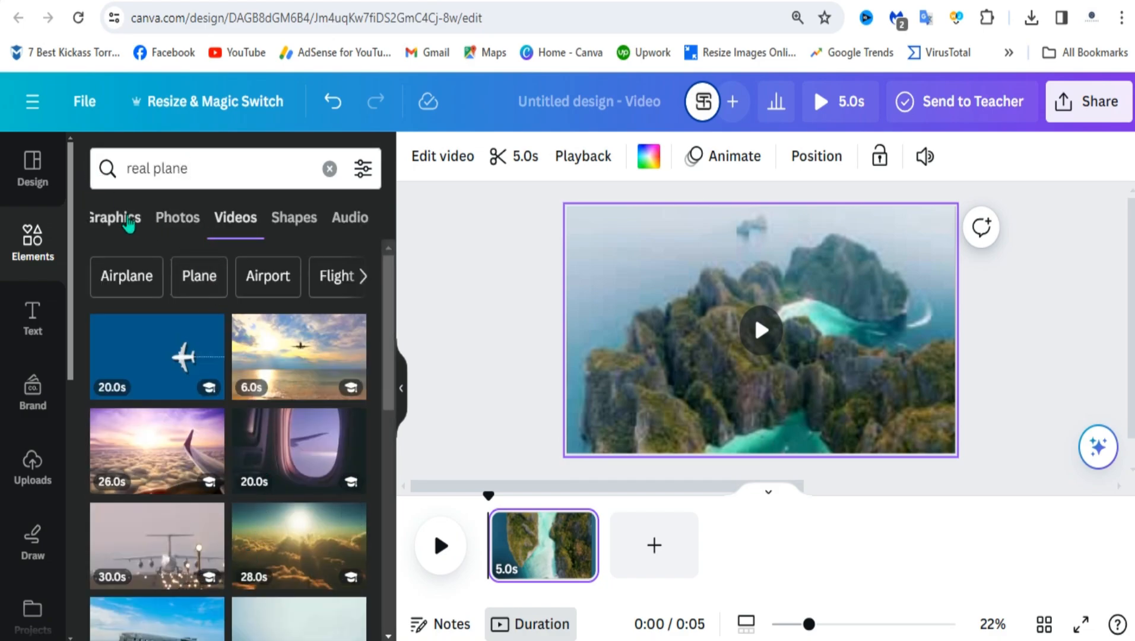
left_click(124, 219)
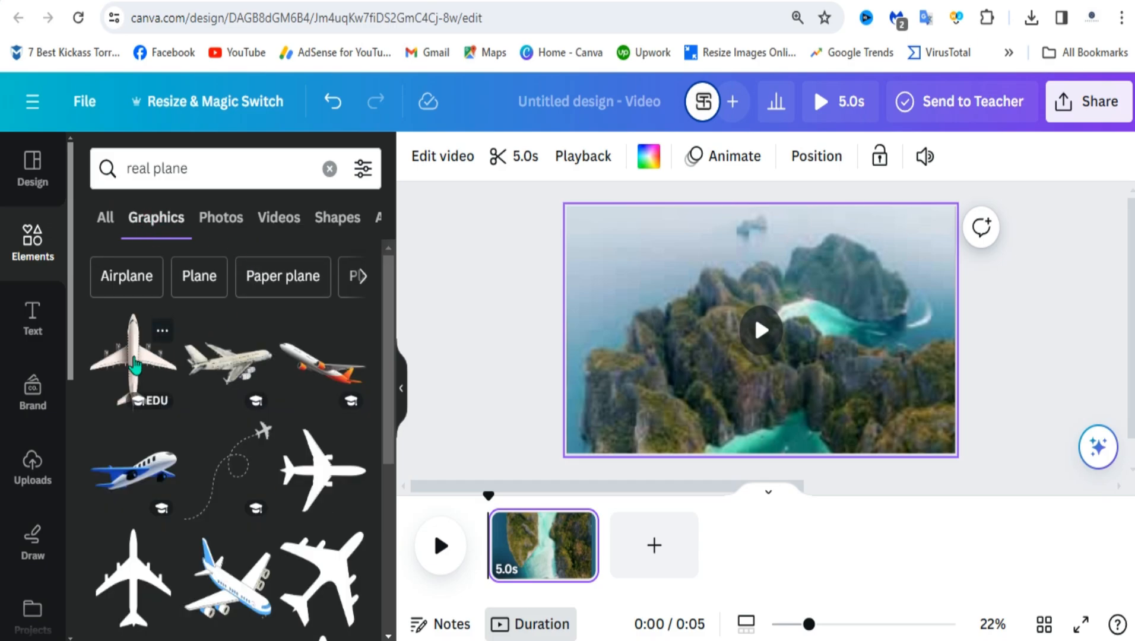
left_click(136, 363)
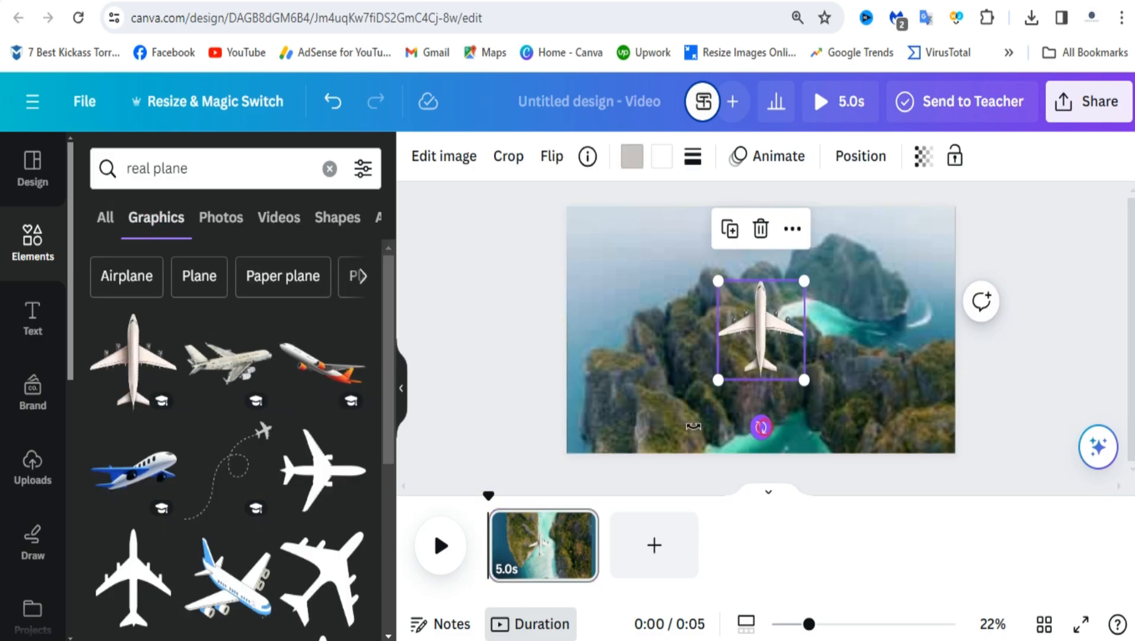
Rotate the airplane so its nose points right, then enlarge it and place it on the left half of the page
left_click_drag(694, 426, 635, 331)
left_click_drag(720, 381, 672, 428)
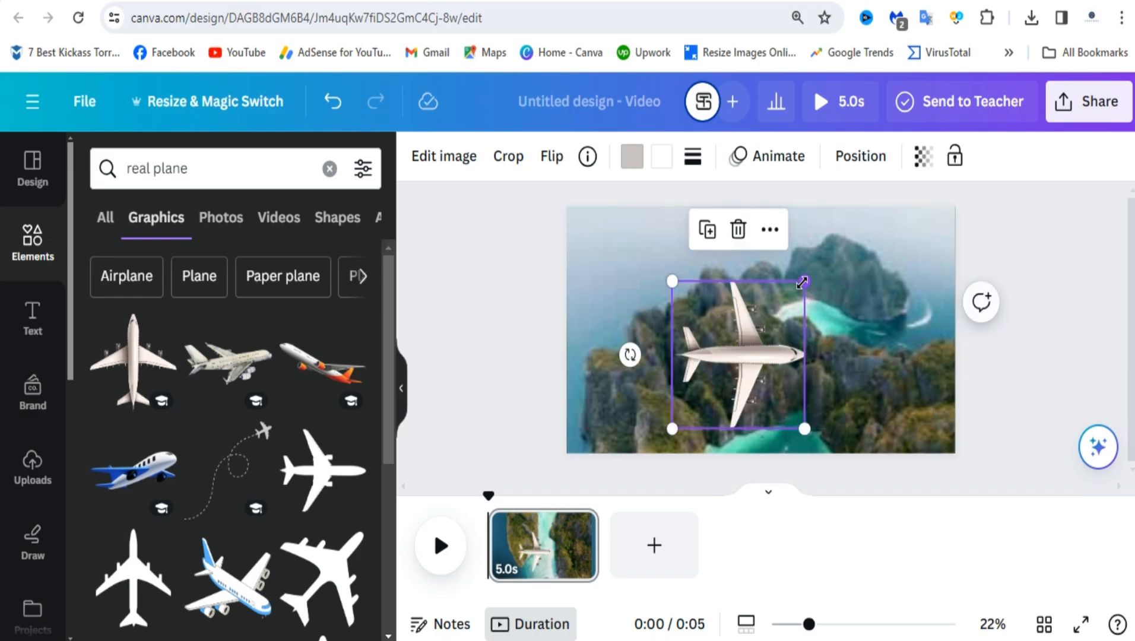
left_click_drag(802, 283, 862, 238)
left_click_drag(792, 339, 710, 339)
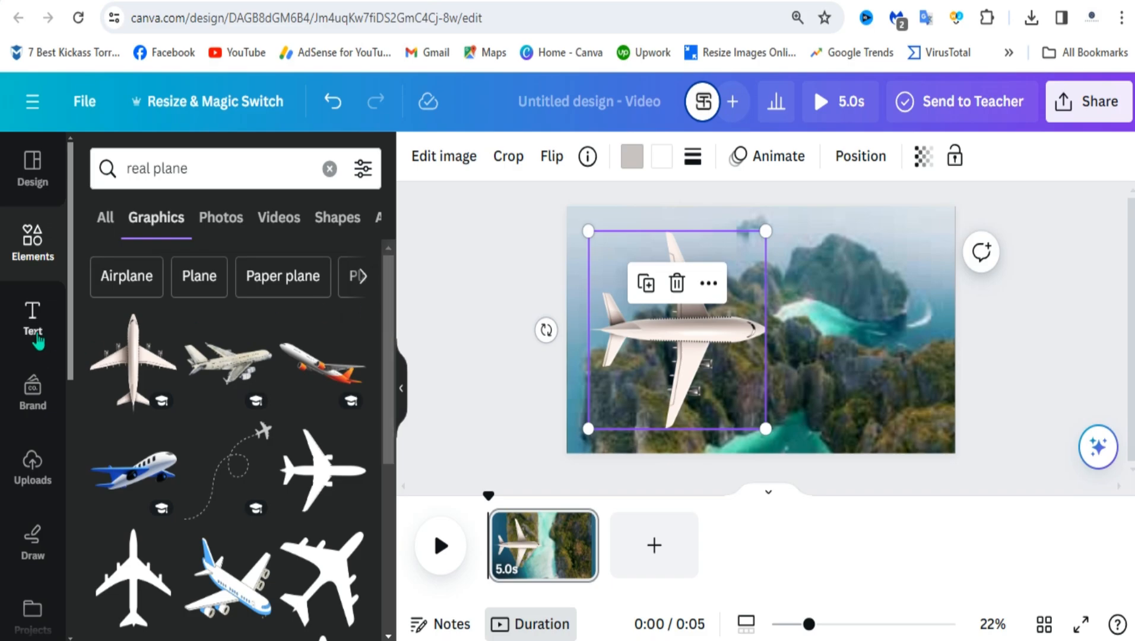
Clear the element search and add a plain square shape to the page
left_click(329, 168)
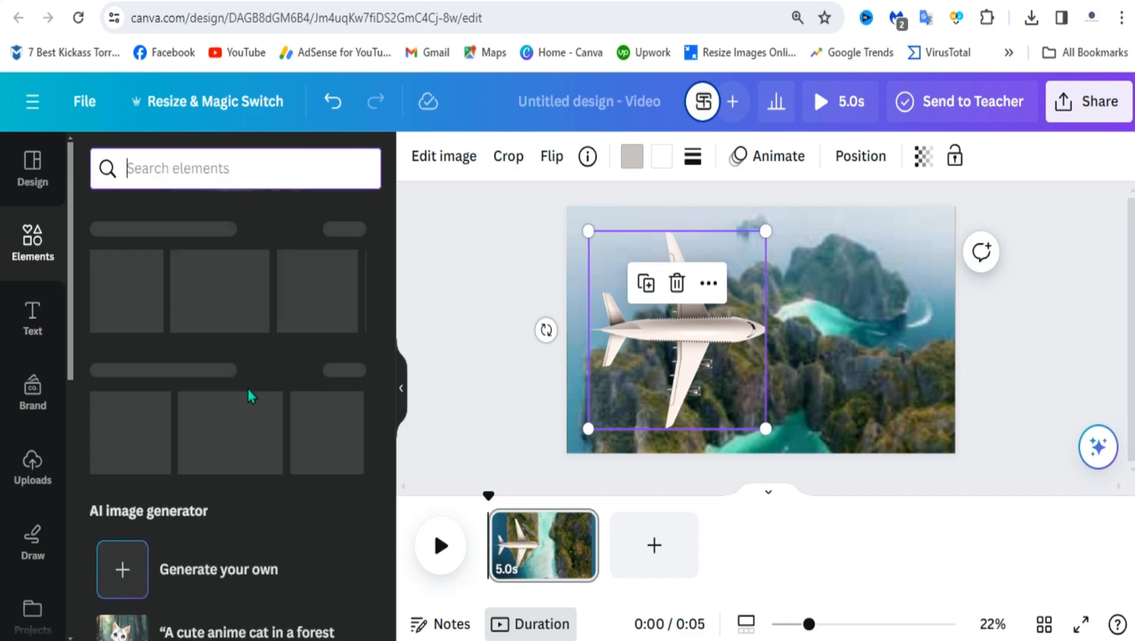
scroll(231, 308, "down", 10)
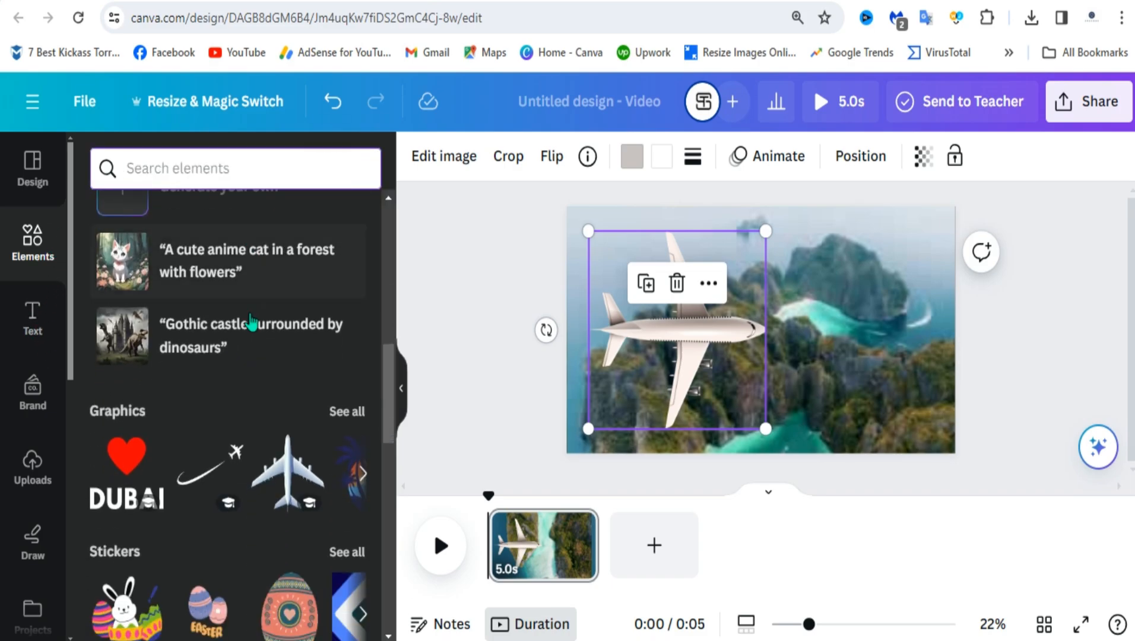
scroll(253, 328, "down", 6)
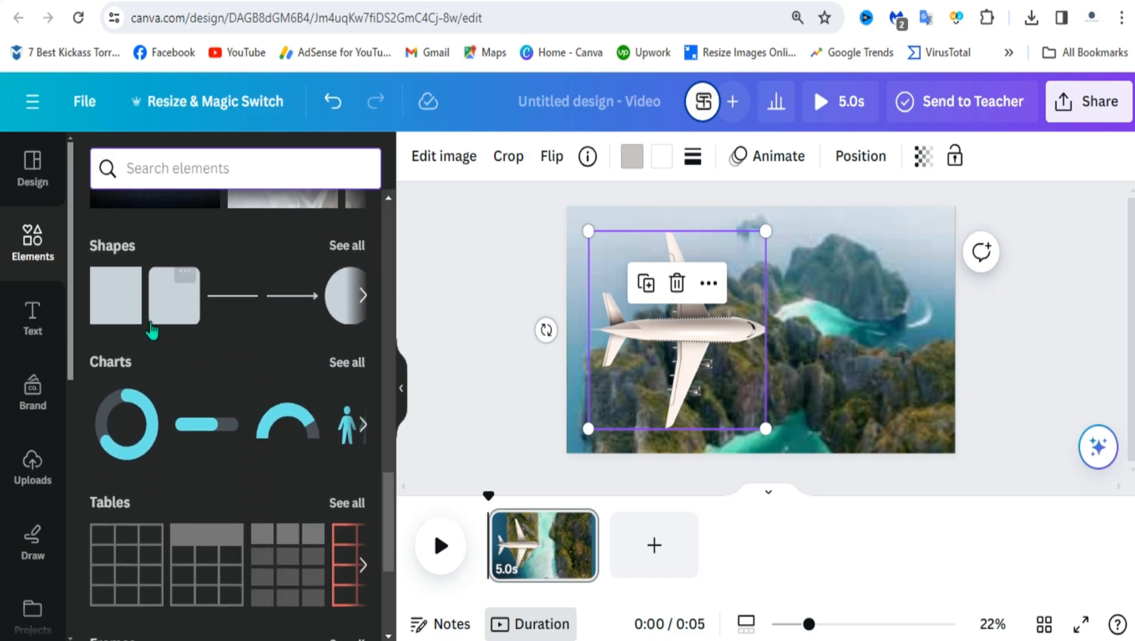
left_click(121, 300)
left_click(105, 307)
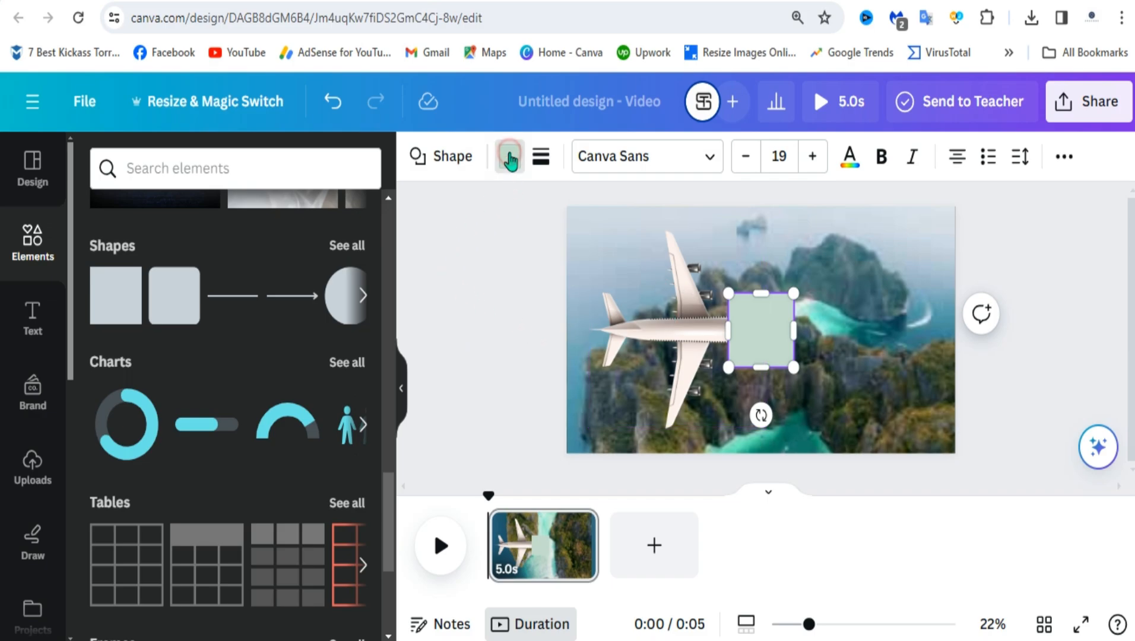
Fill the square with the 90° linear gradient from #cdffd8 to #94b9ff
left_click(510, 157)
scroll(350, 475, "down", 5)
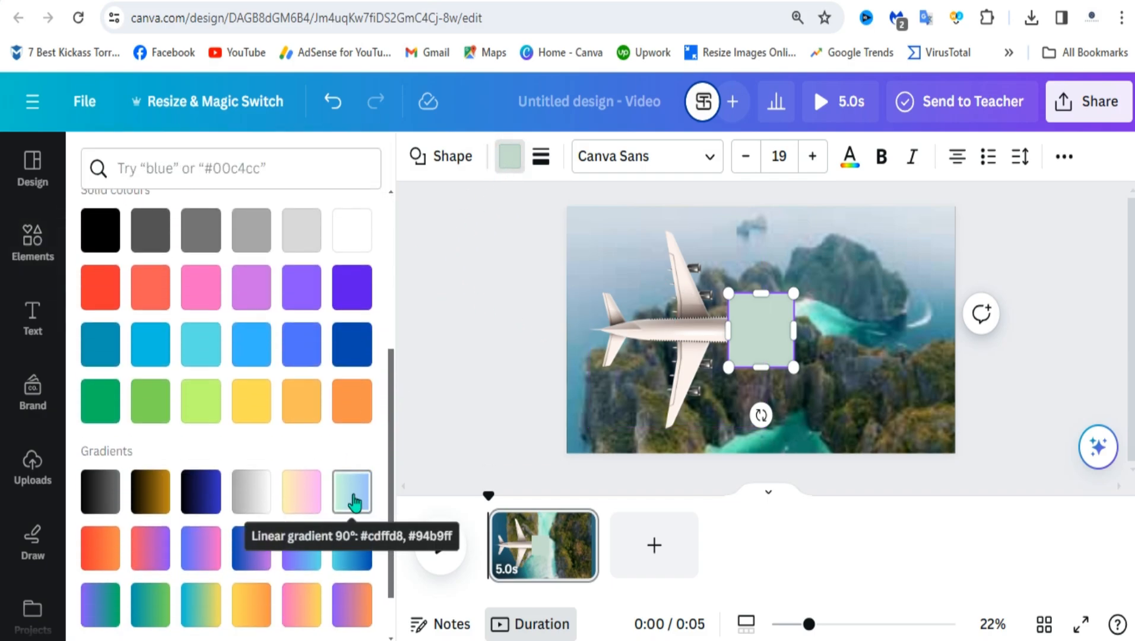
left_click(353, 492)
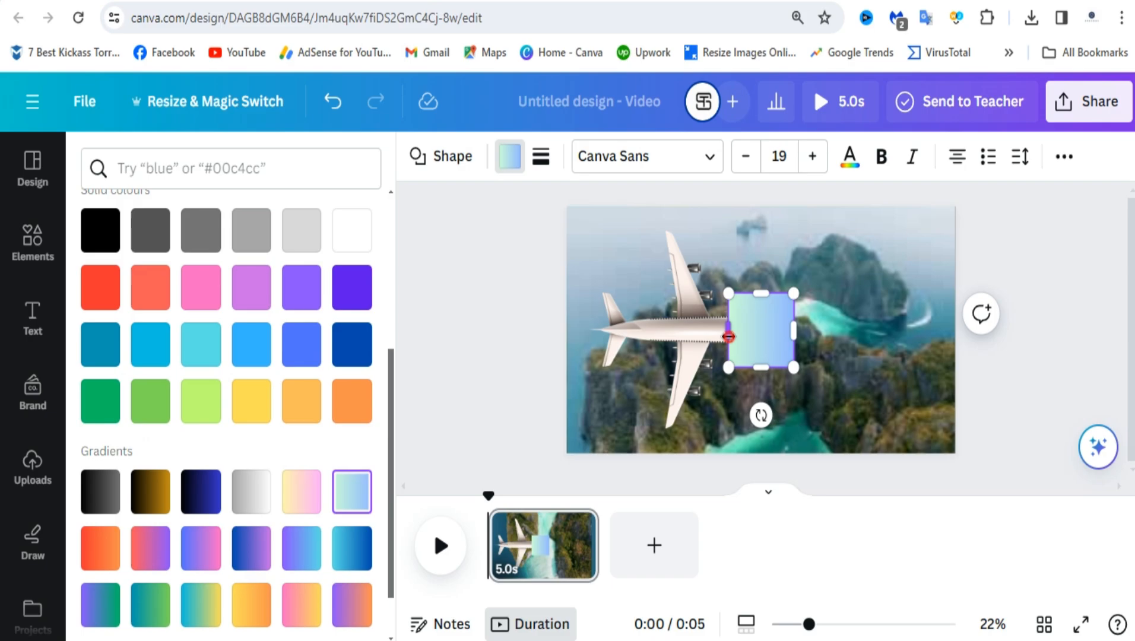
Stretch the gradient square to full page height, from the middle of the airplane's wings to beyond the page's right edge
left_click_drag(728, 336, 690, 344)
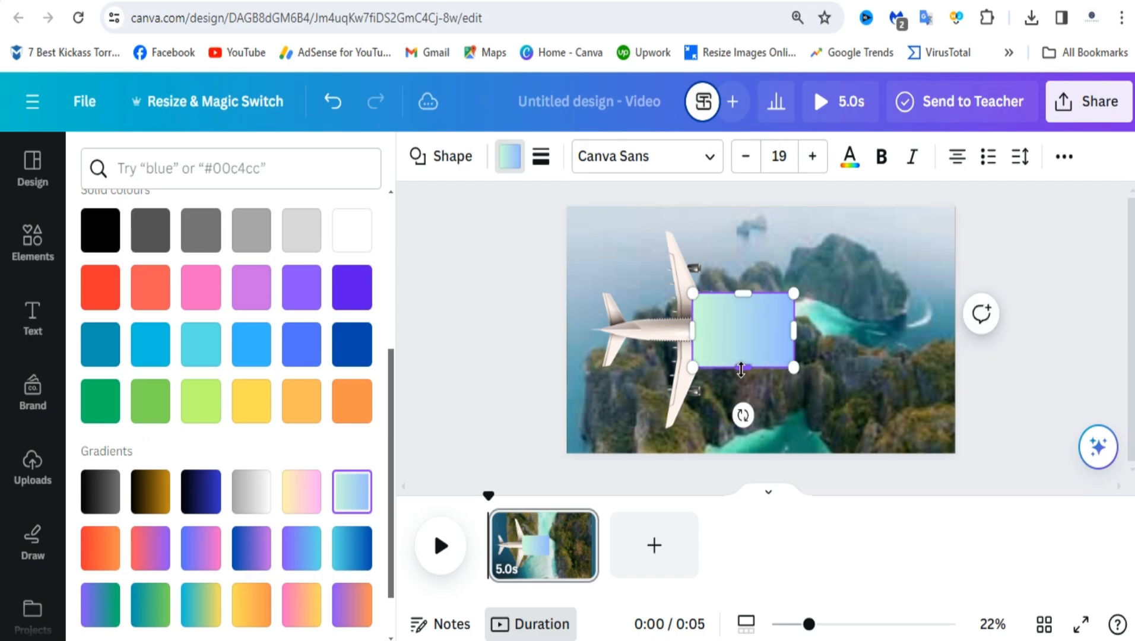
left_click_drag(743, 368, 739, 458)
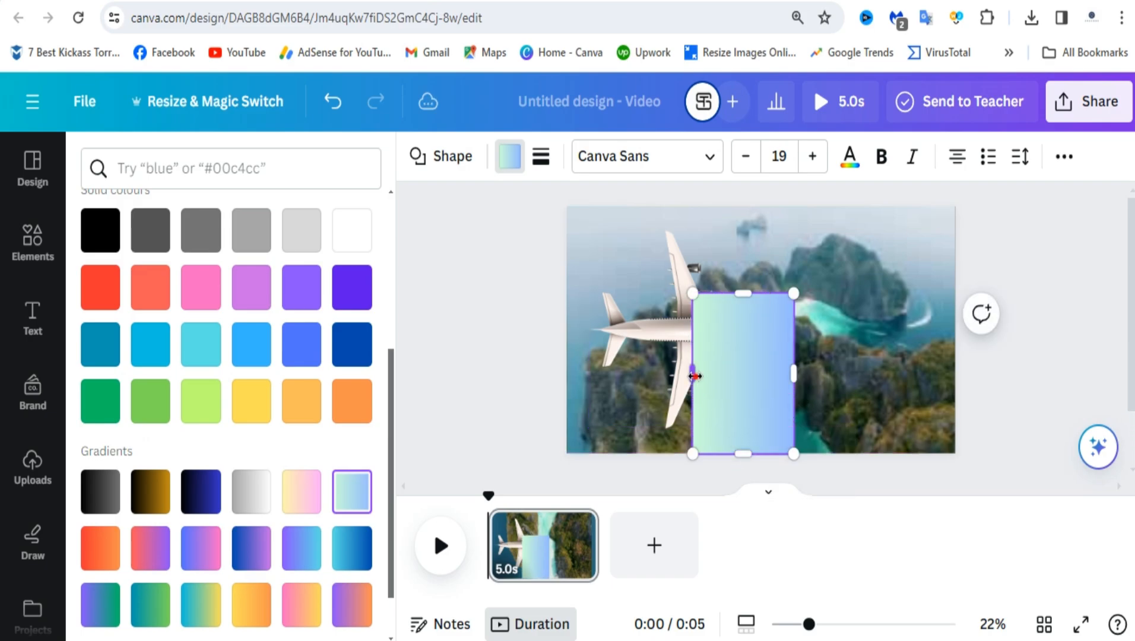
left_click_drag(692, 372, 682, 387)
left_click_drag(745, 269, 738, 206)
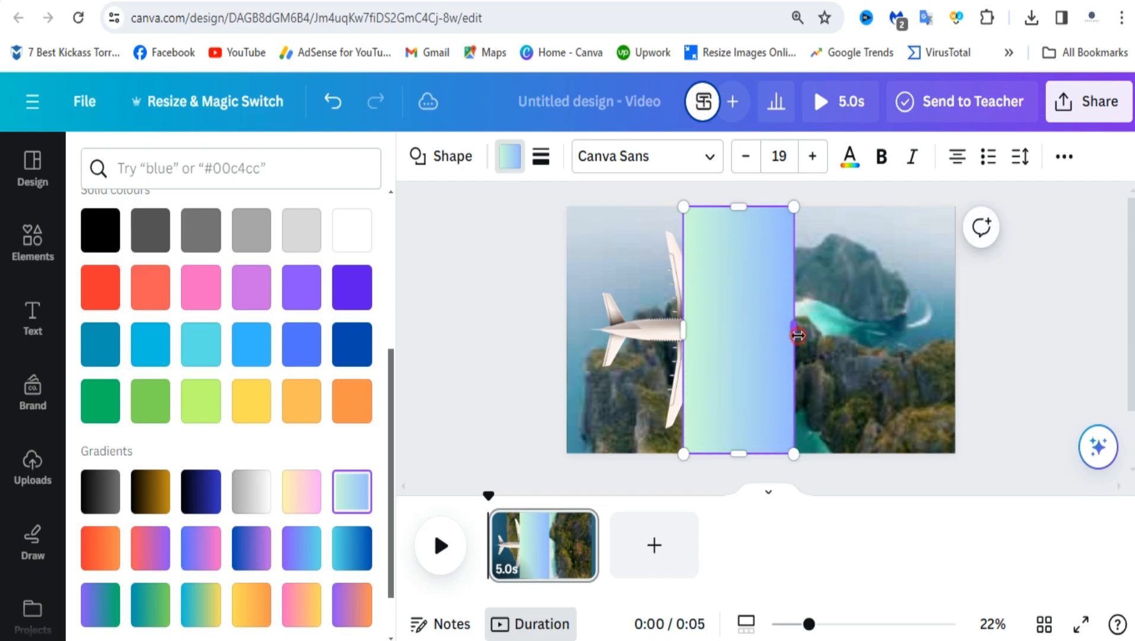
left_click_drag(797, 335, 995, 335)
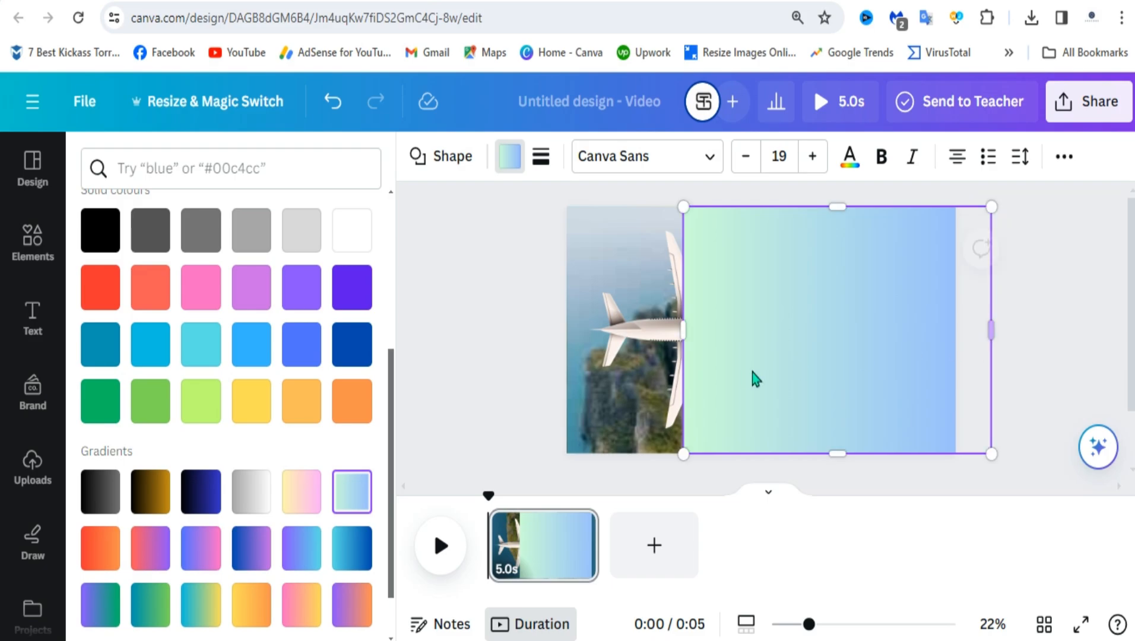
left_click(748, 371)
Add a second square shape over the gradient panel and tilt it slightly counterclockwise
left_click(33, 240)
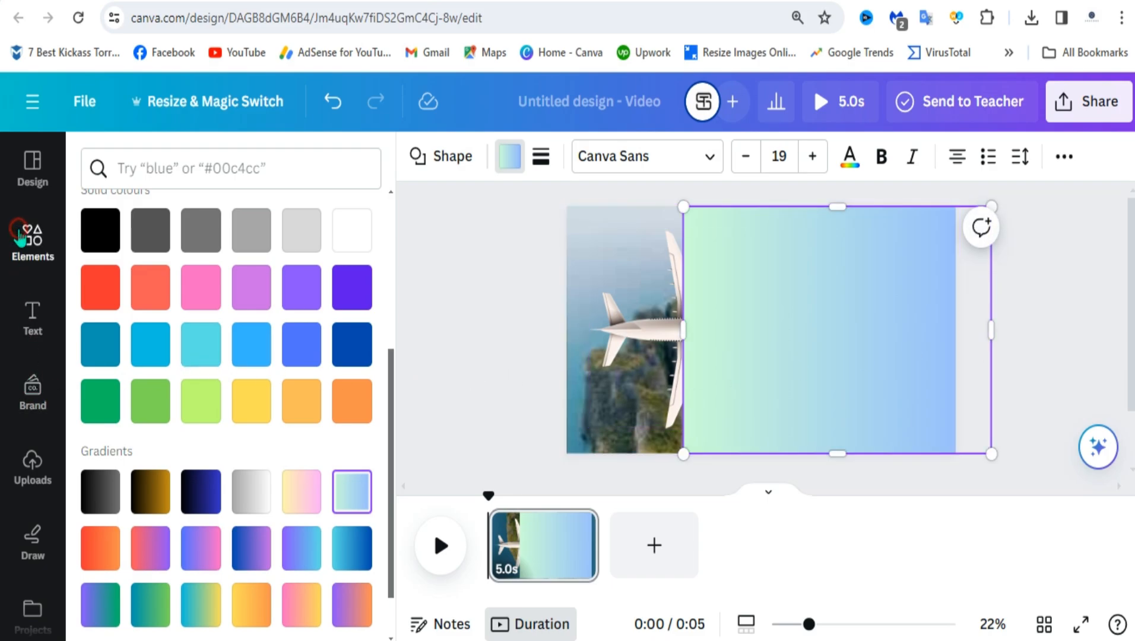
left_click(109, 306)
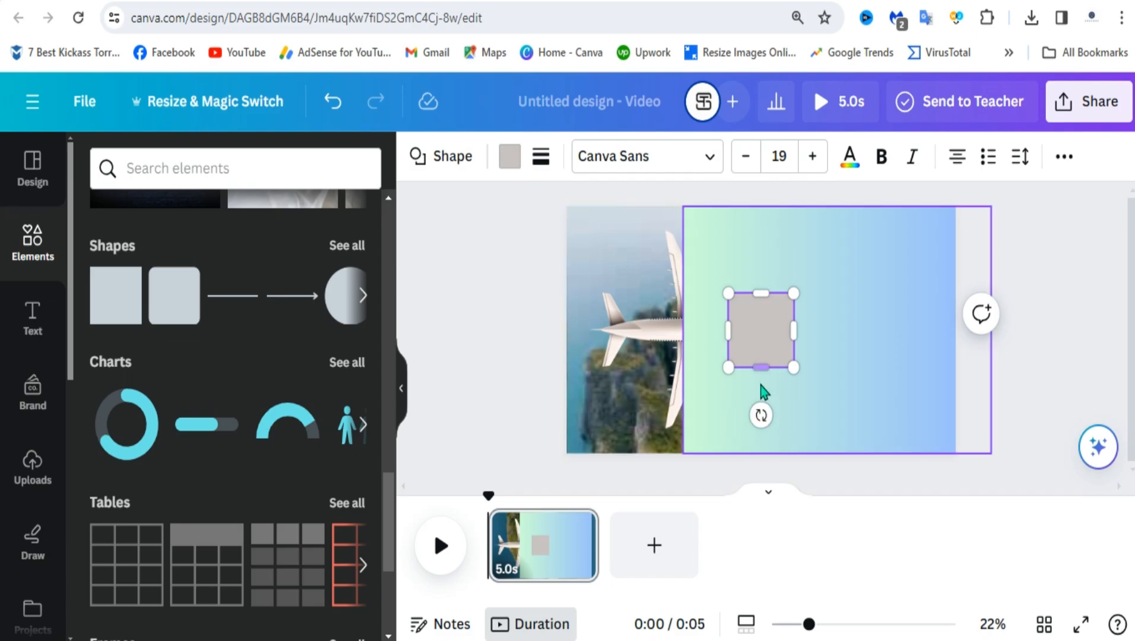
left_click_drag(762, 414, 776, 413)
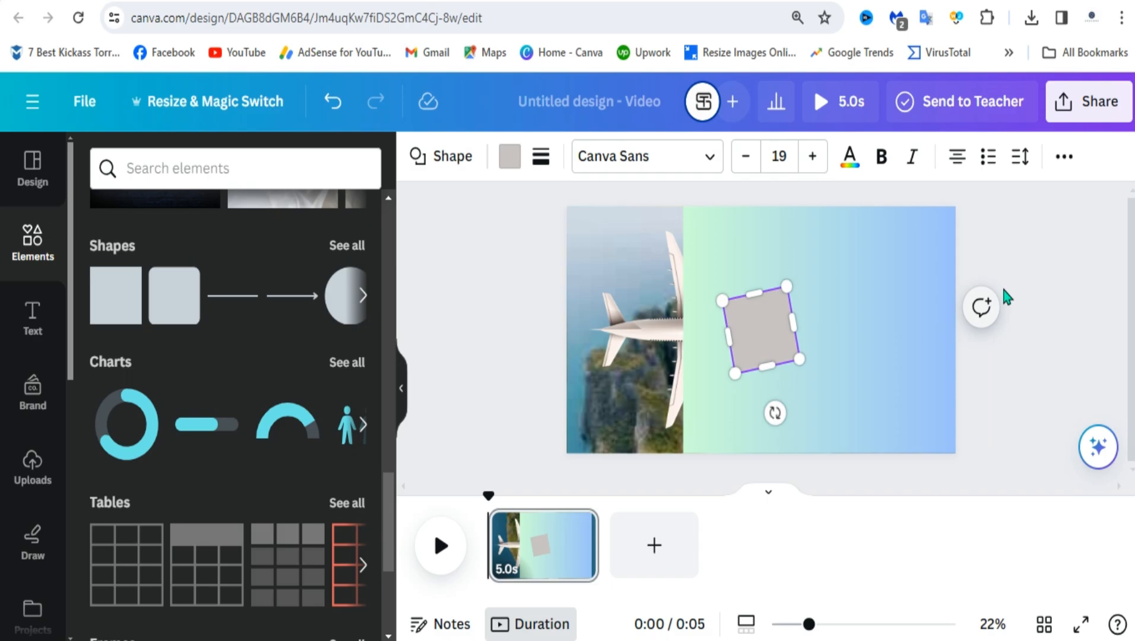
Move the tilted square to the page's top edge along the airplane's upper wing and lengthen it down past the fuselage
left_click_drag(771, 330, 679, 178)
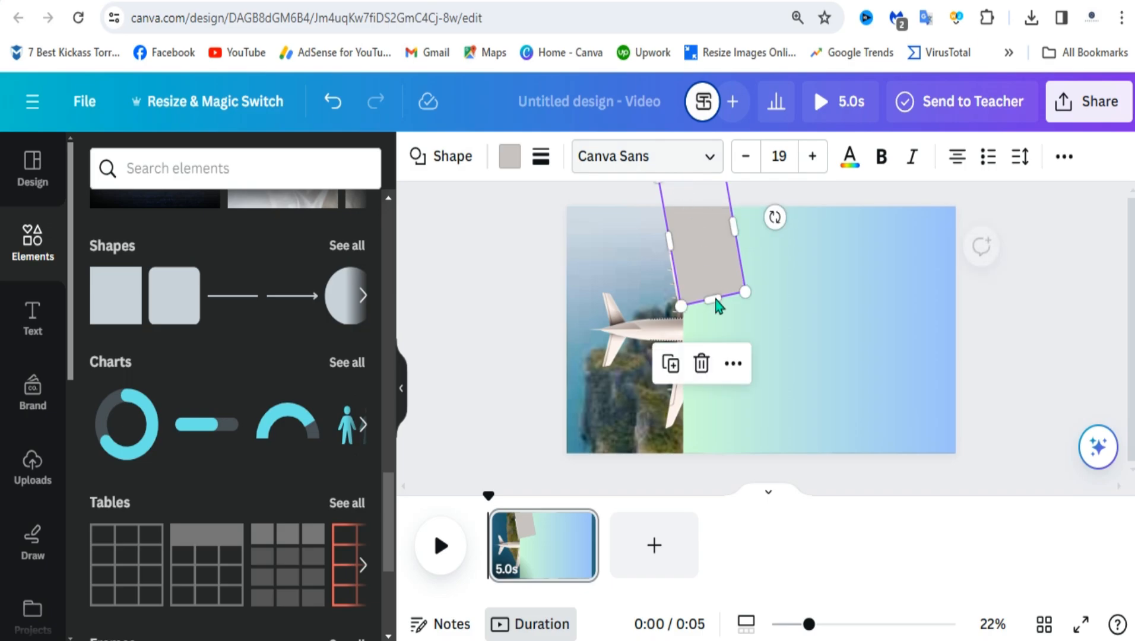
left_click_drag(716, 300, 738, 363)
key("Escape")
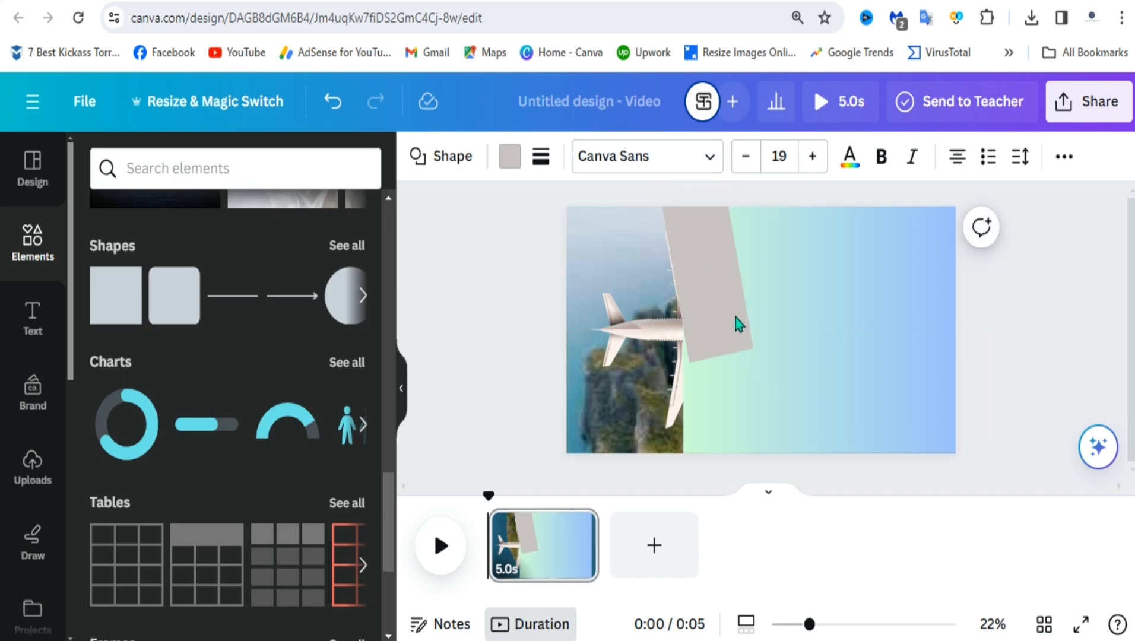
Duplicate the tilted grey strip and rotate the copy to the mirrored angle along the airplane's lower wing
left_click(701, 267)
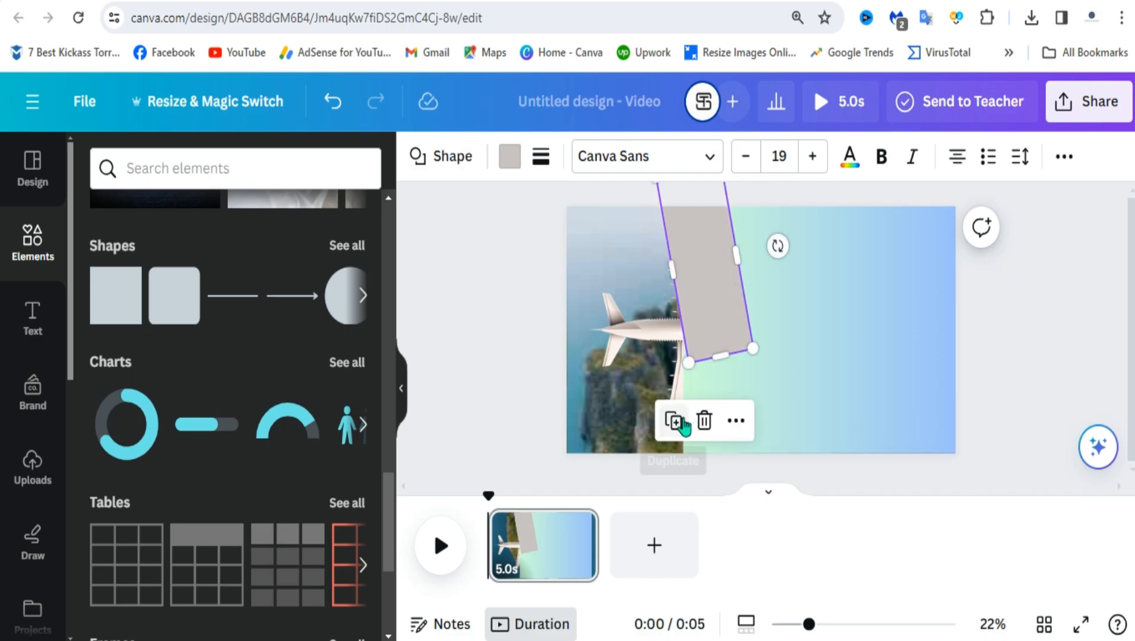
left_click(681, 421)
left_click_drag(779, 247, 785, 396)
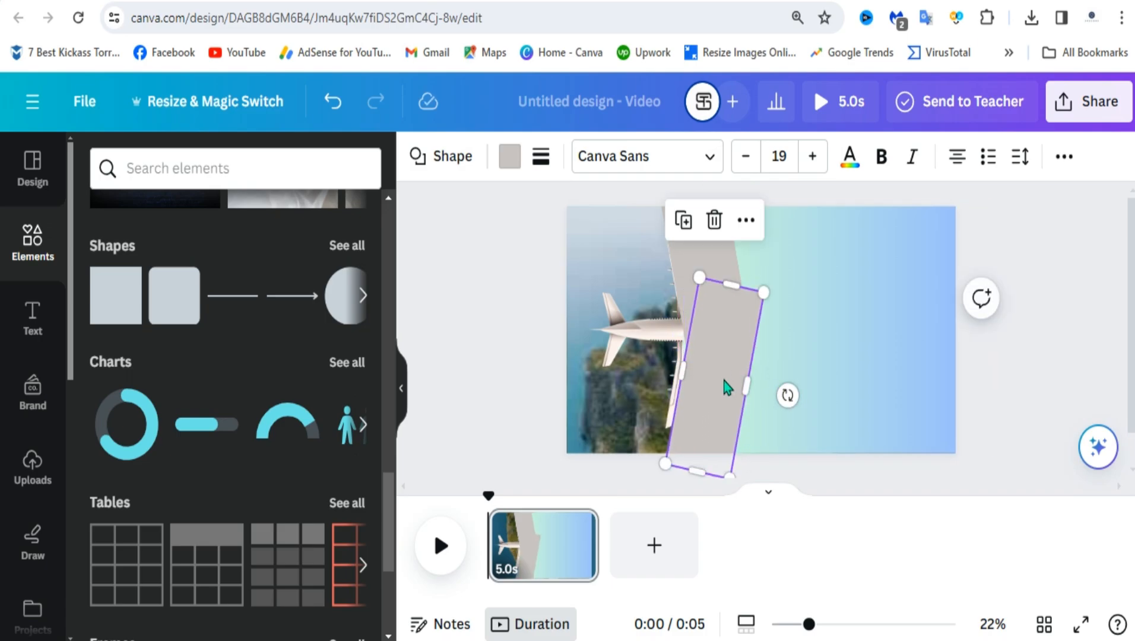
Fine-tune the position and angle of the duplicated grey strip so its edge follows the airplane's lower wing
left_click_drag(717, 378, 708, 377)
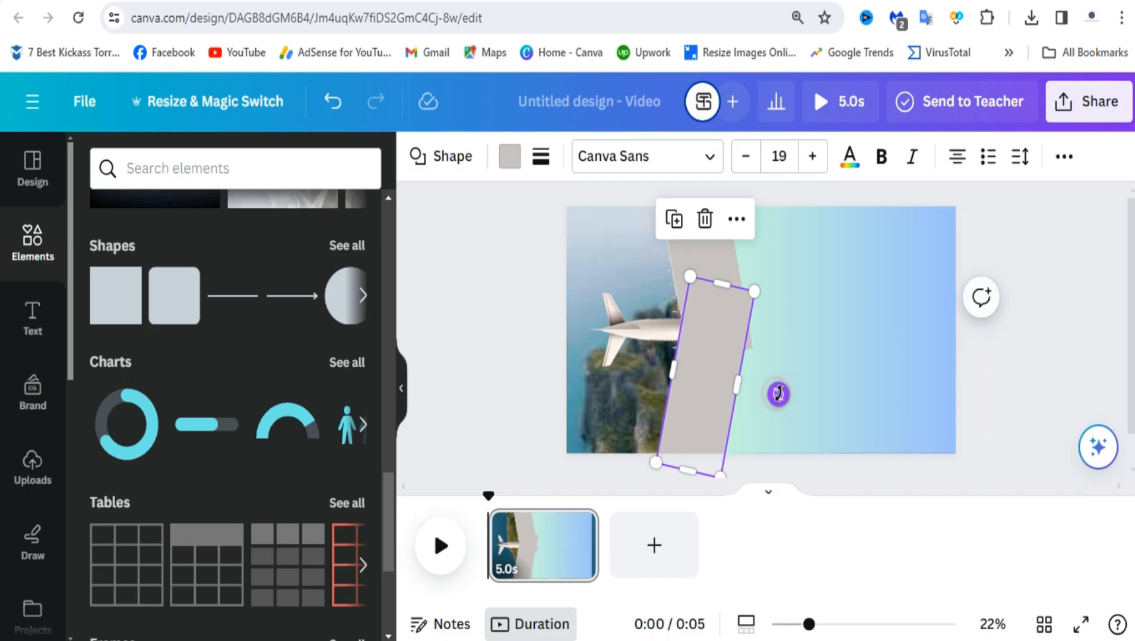
left_click_drag(779, 394, 779, 391)
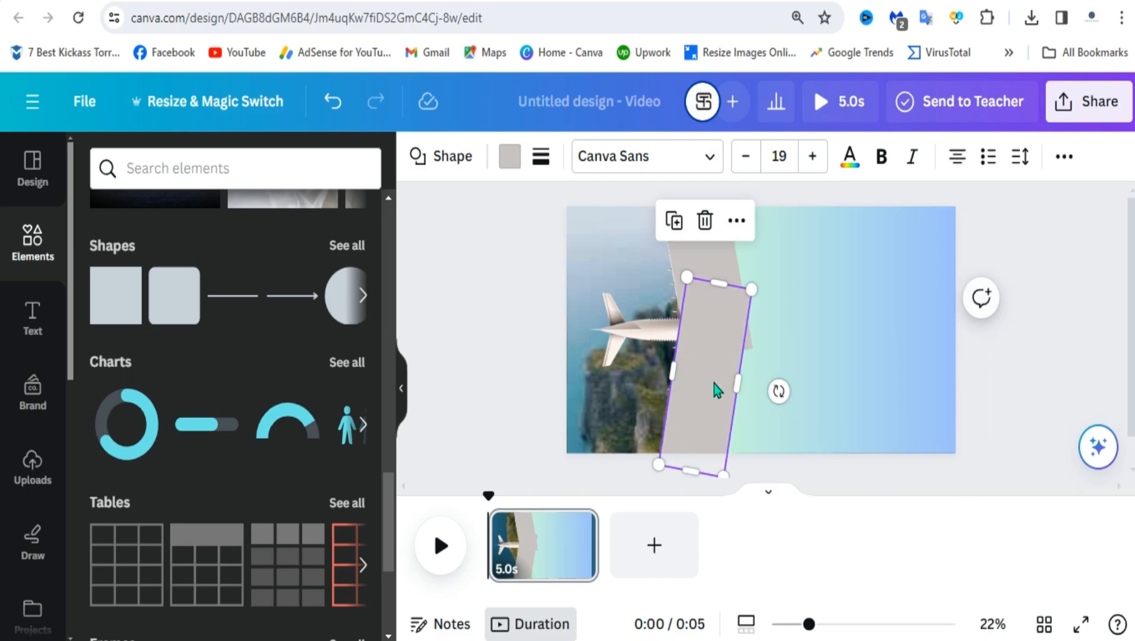
left_click(1070, 357)
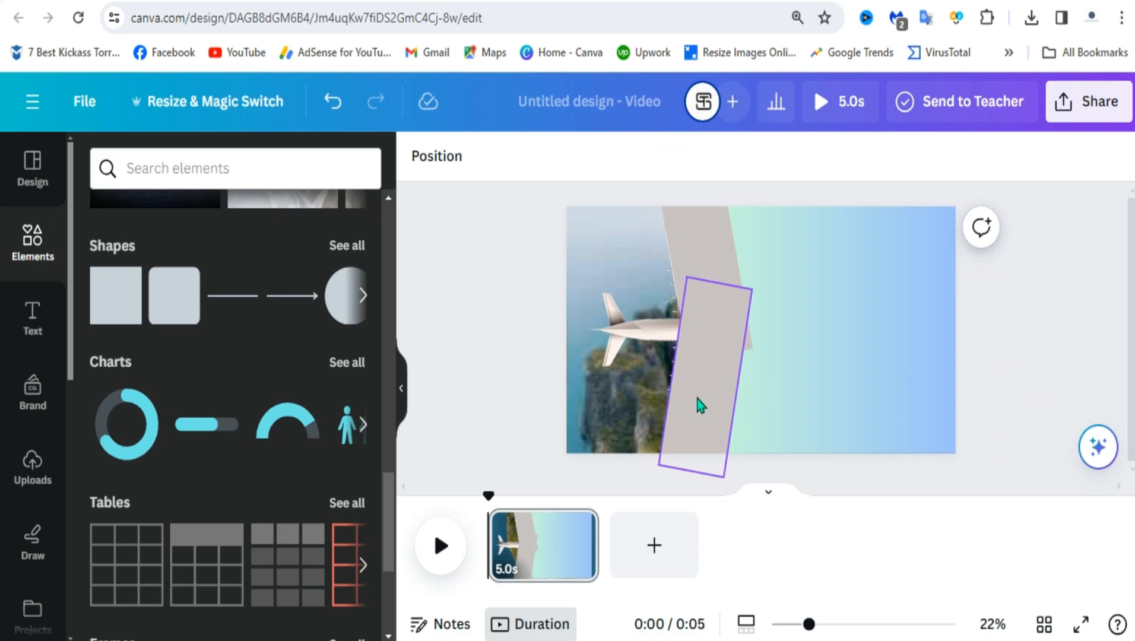
left_click_drag(724, 397, 727, 398)
key("Right")
key("Right")
key("Right")
key("Right")
key("Right")
key("Right")
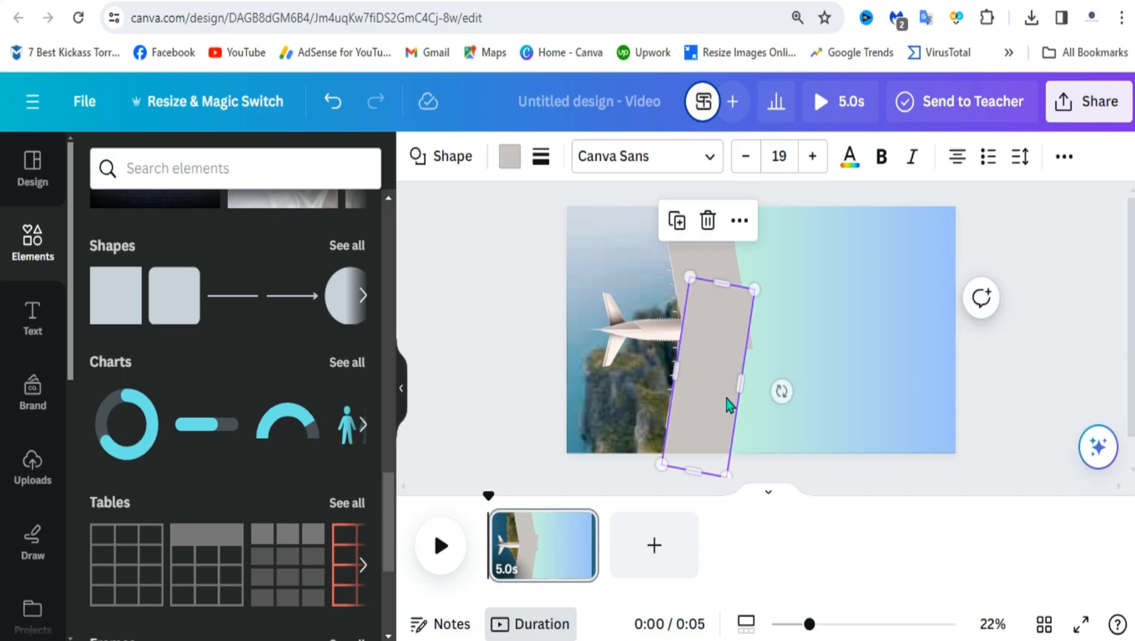
left_click(768, 411)
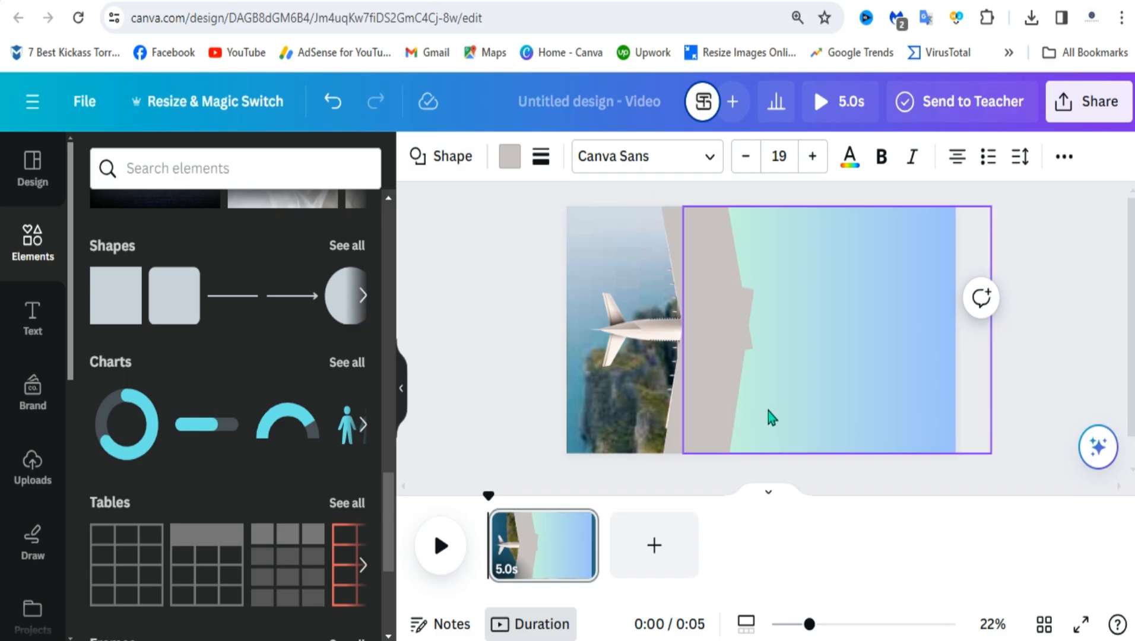
left_click(700, 425)
left_click_drag(781, 391, 778, 391)
Fill both tilted grey strips with the document's 90° linear gradient from #cdffd8 to #94b9ff
left_click(712, 383)
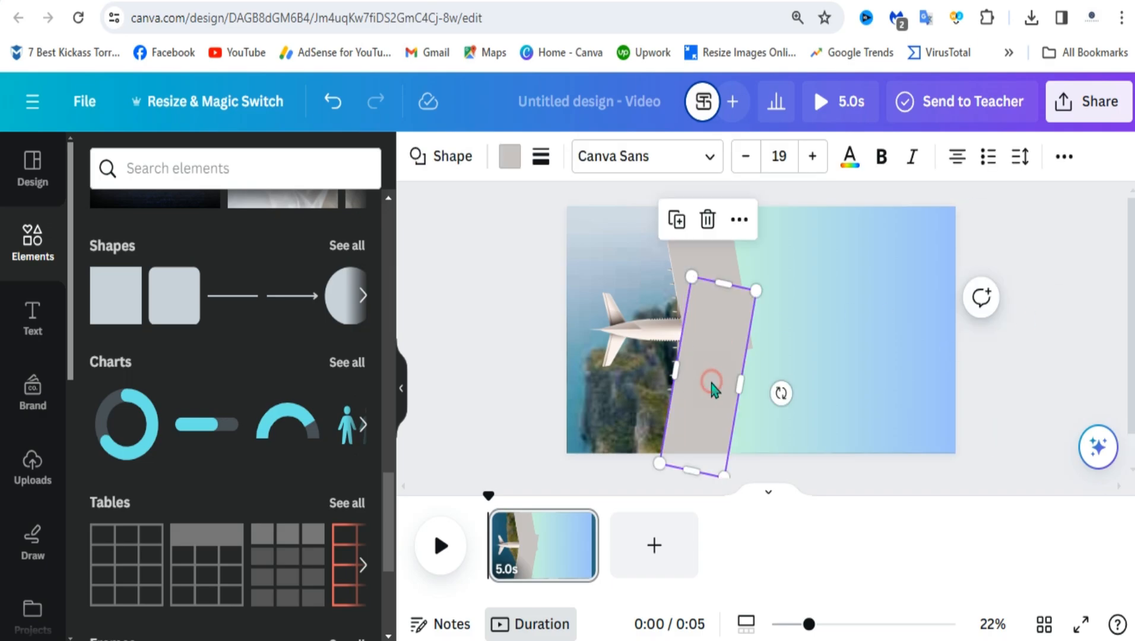
left_click(351, 291)
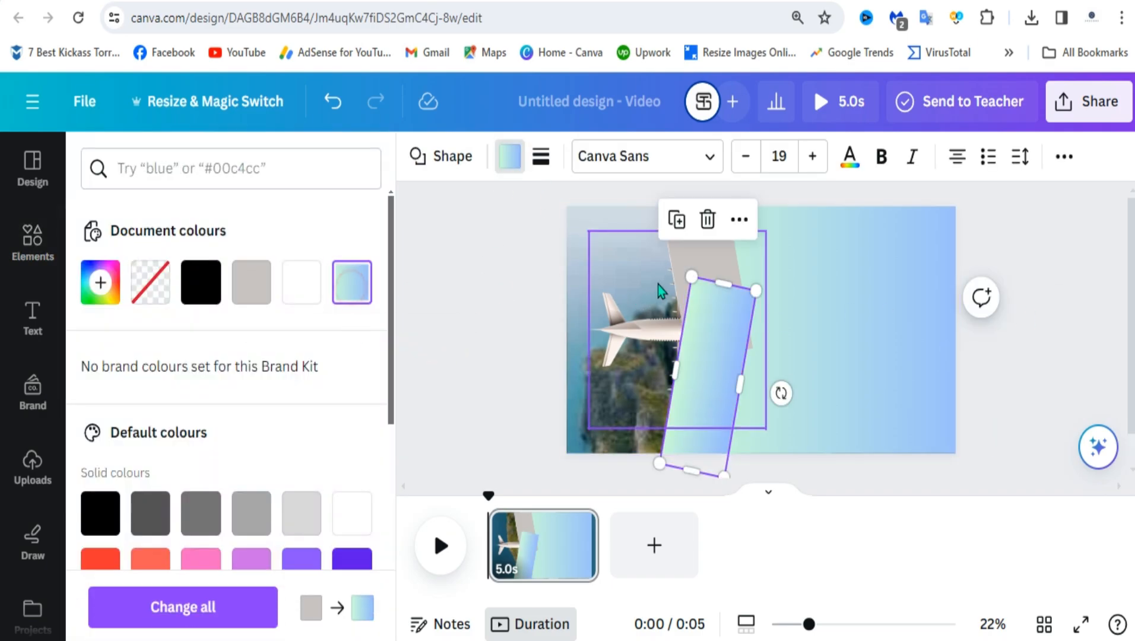
left_click(699, 270)
left_click(350, 283)
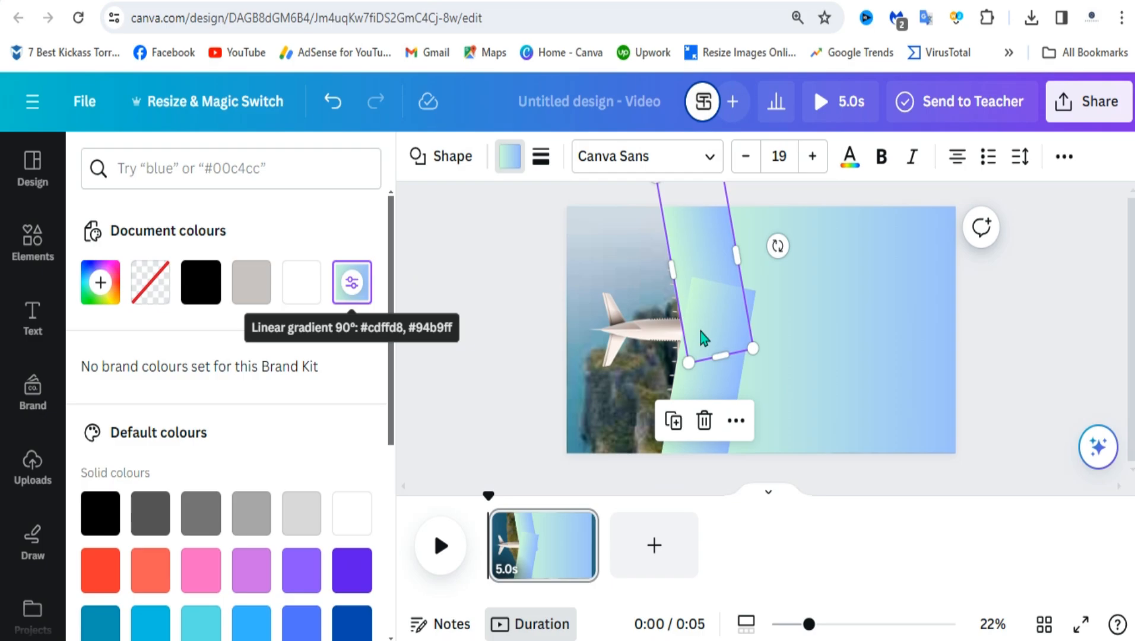
Bring the airplane graphic to the front, above the tilted strips and the gradient panel
left_click(645, 333)
right_click(646, 338)
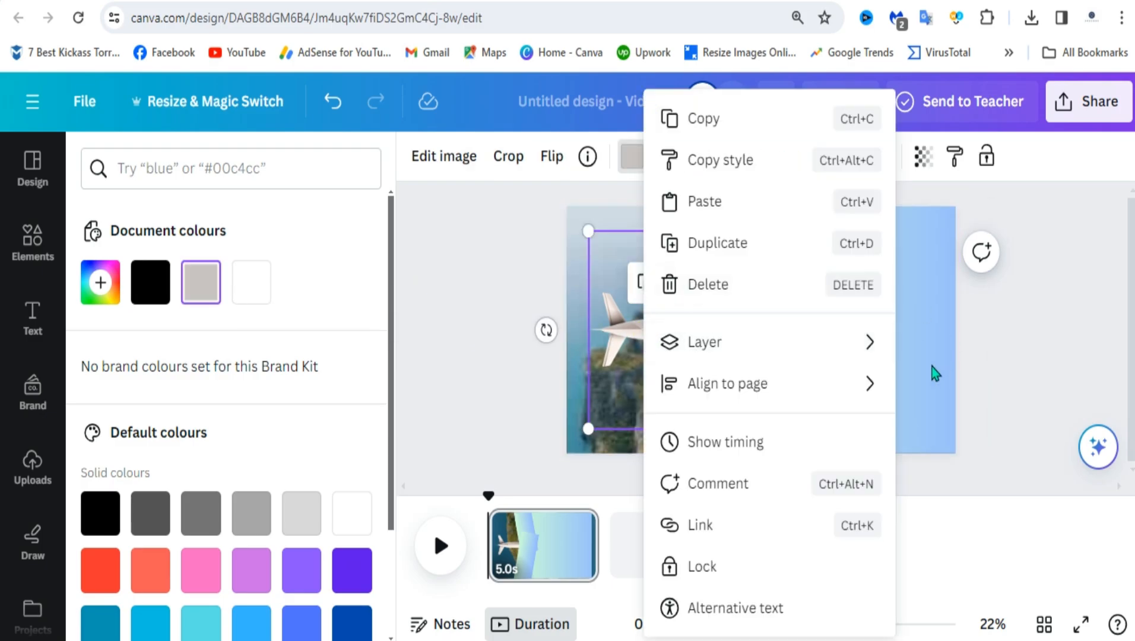
mouse_move(849, 342)
left_click(1000, 386)
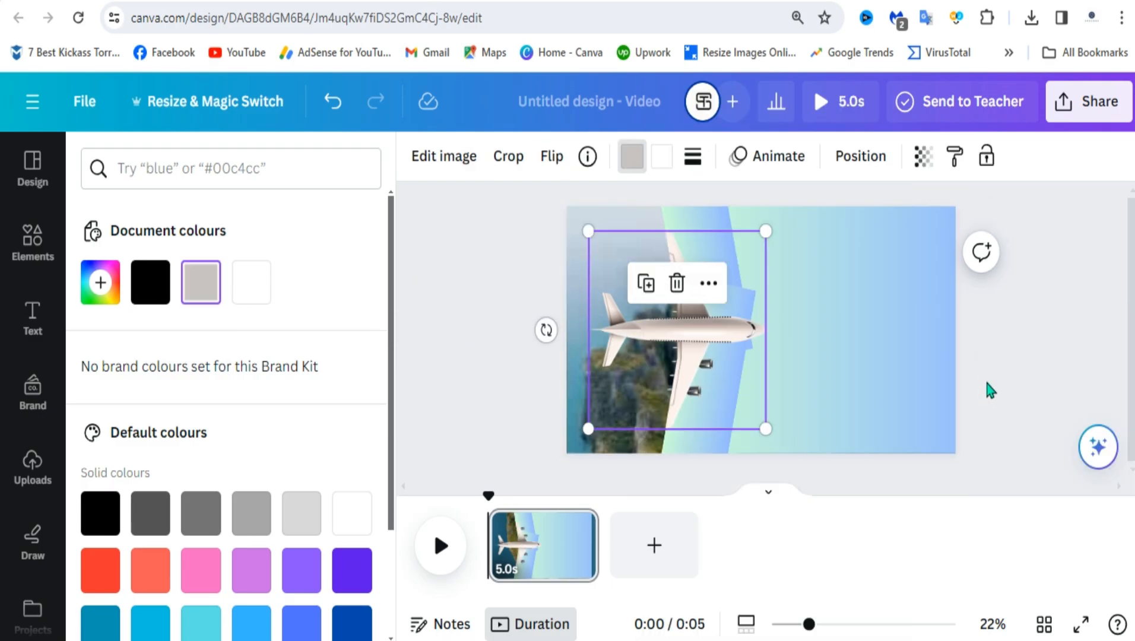
left_click(1068, 309)
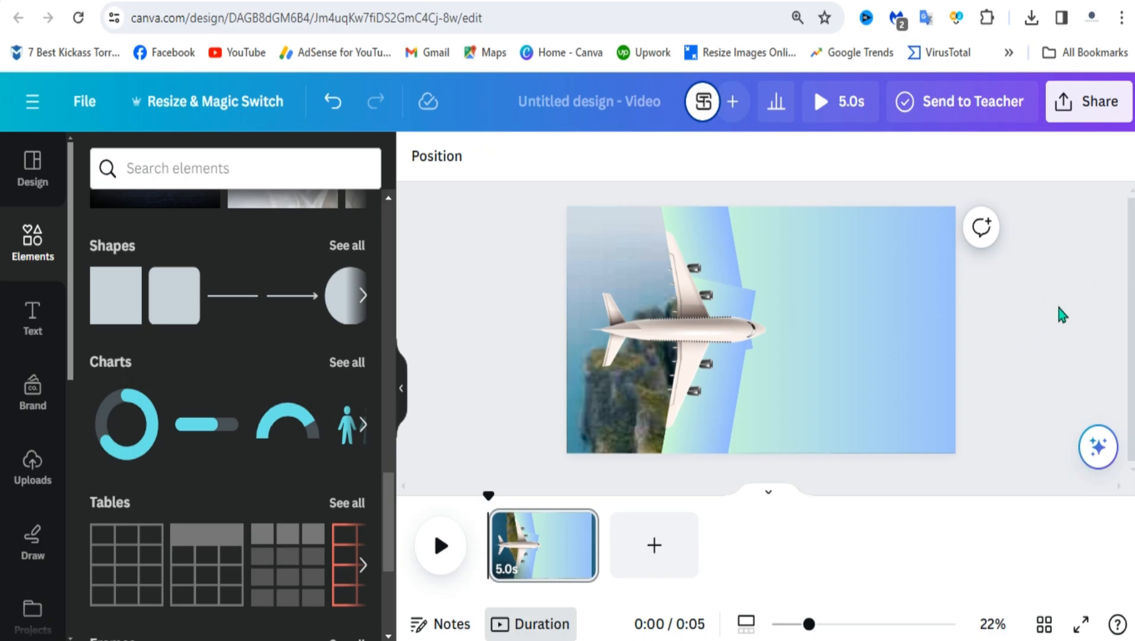
Fill the upper strip, the large panel and the lower strip with the same solid turquoise default colour
left_click(710, 227)
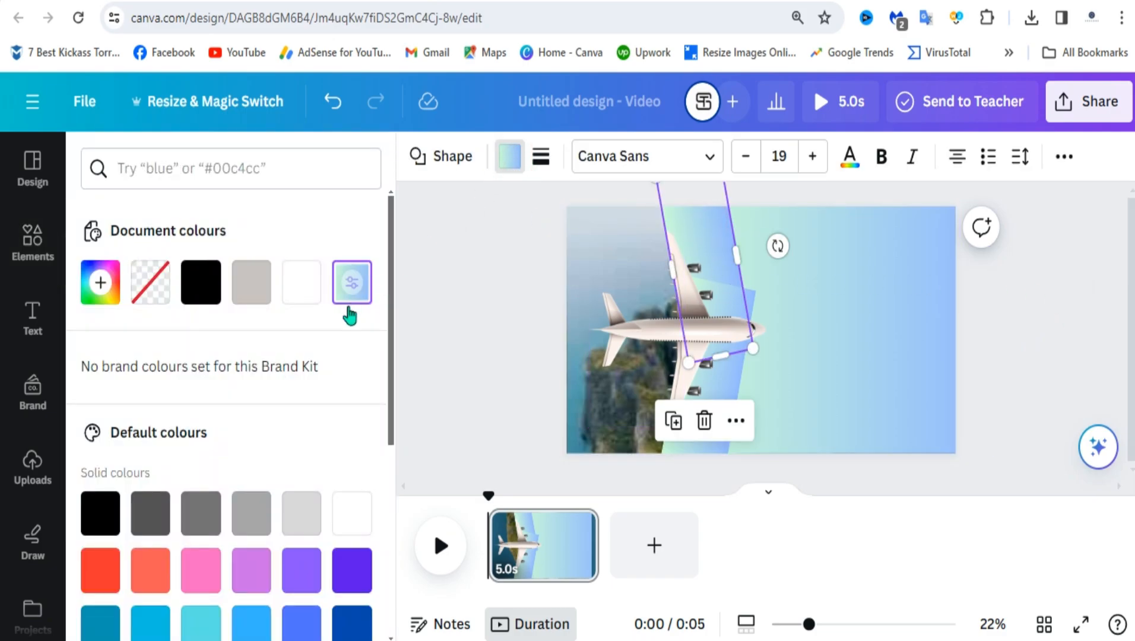
scroll(321, 350, "down", 4)
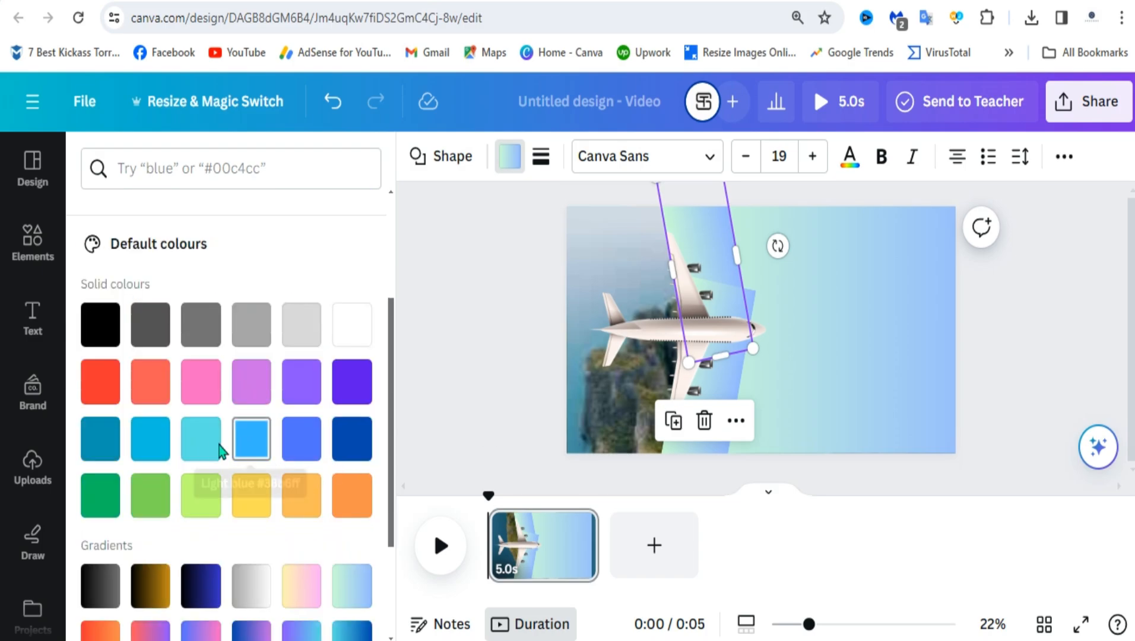
left_click(202, 442)
left_click(835, 347)
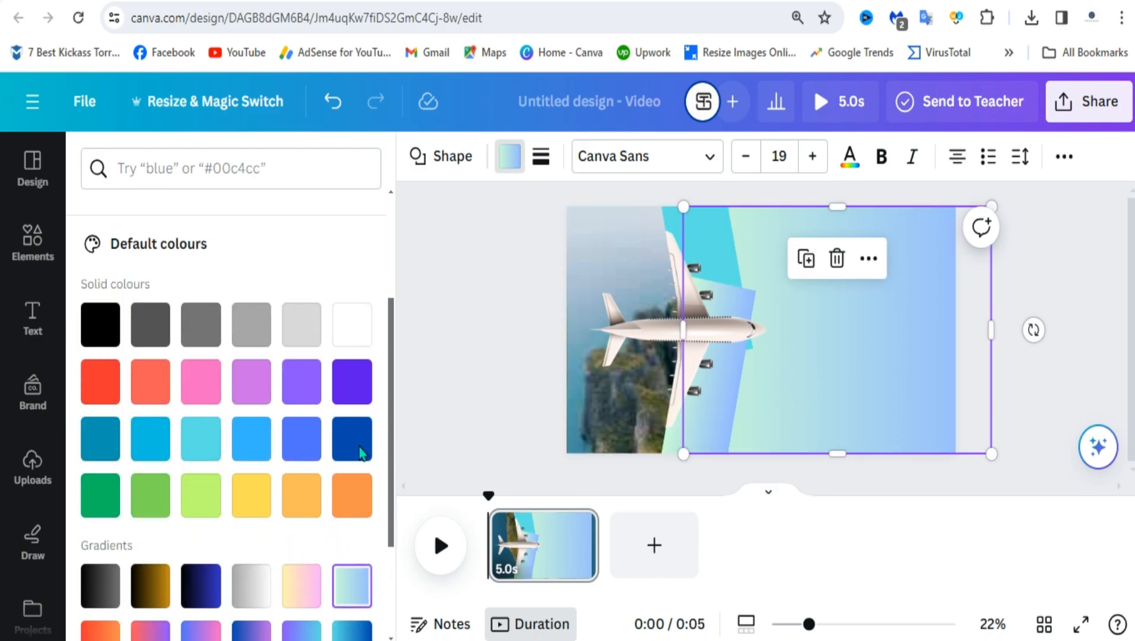
left_click(202, 443)
left_click(730, 402)
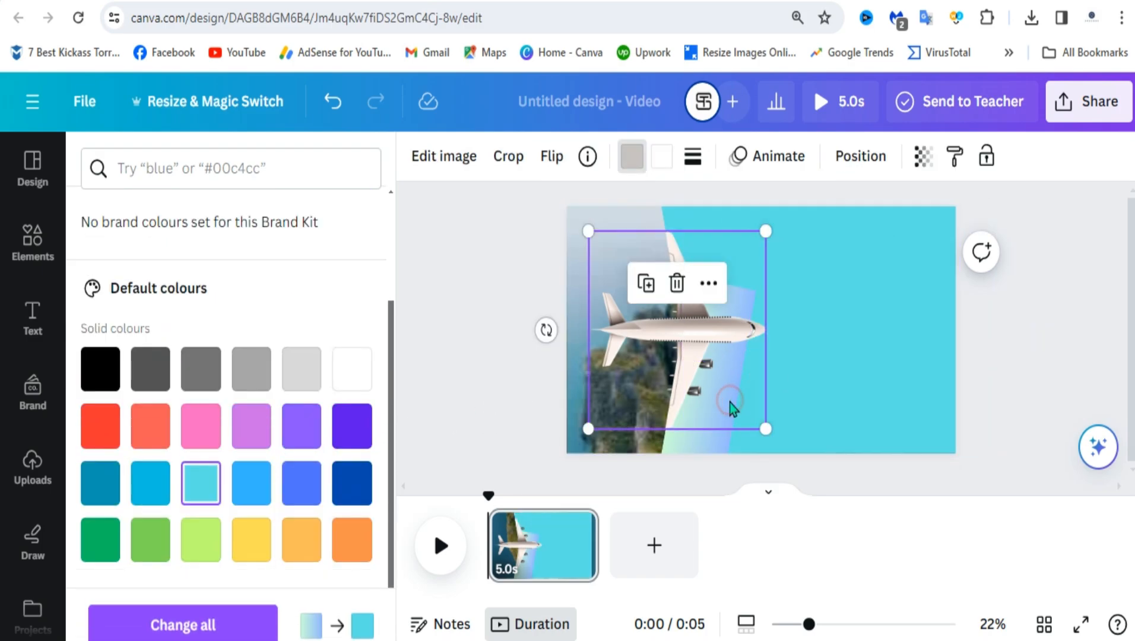
left_click(690, 448)
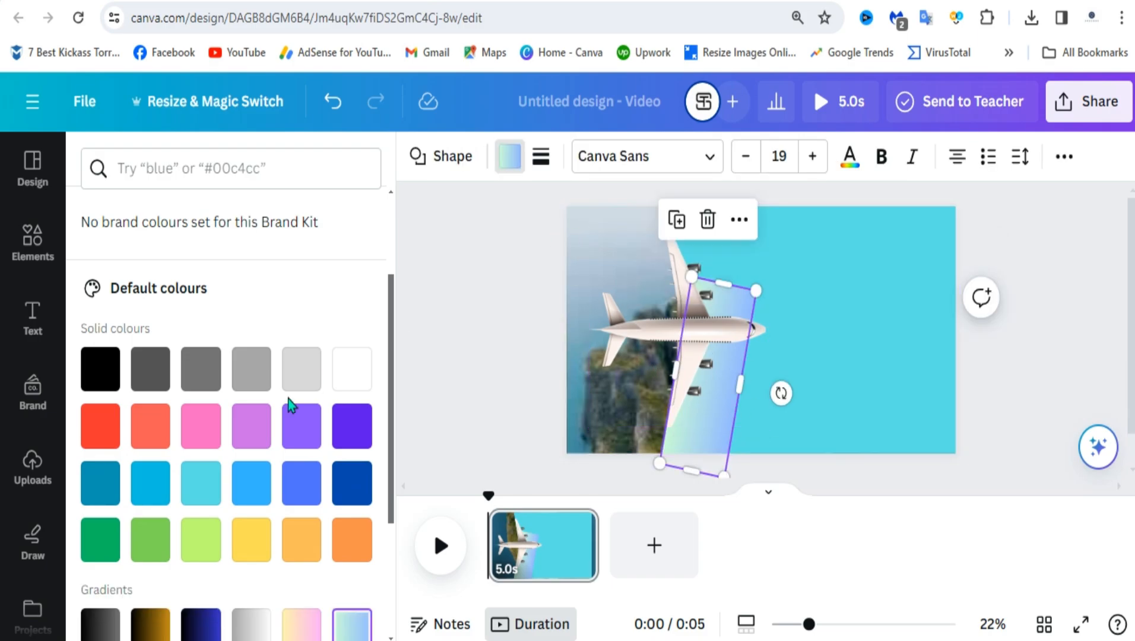
left_click(216, 492)
left_click(1058, 292)
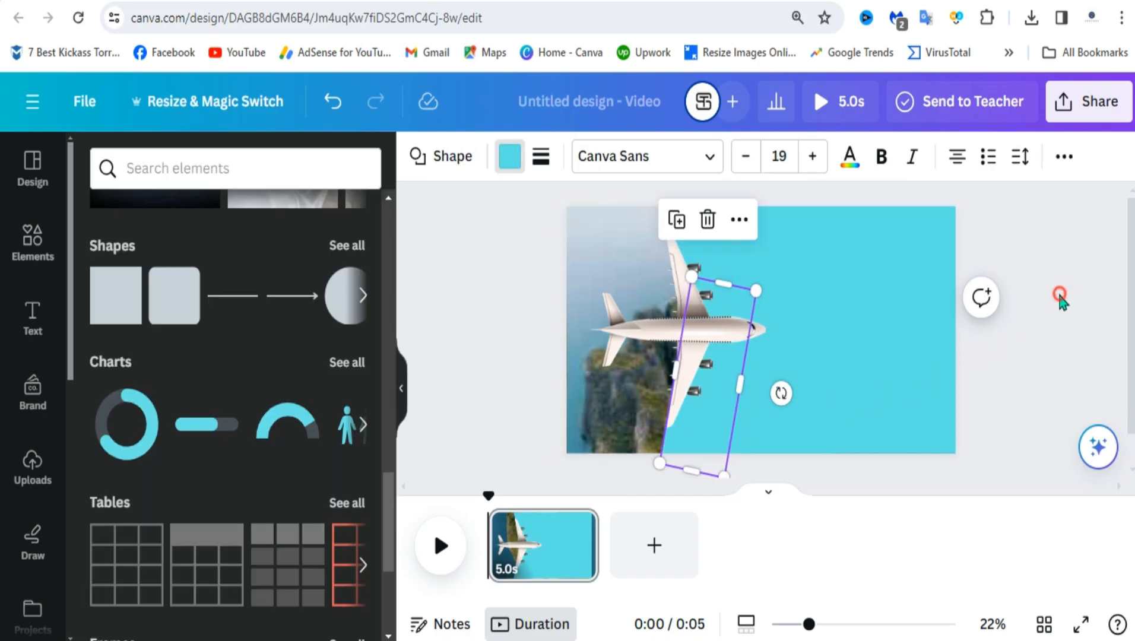
Group the airplane with the three turquoise shapes
left_click_drag(522, 208, 995, 439)
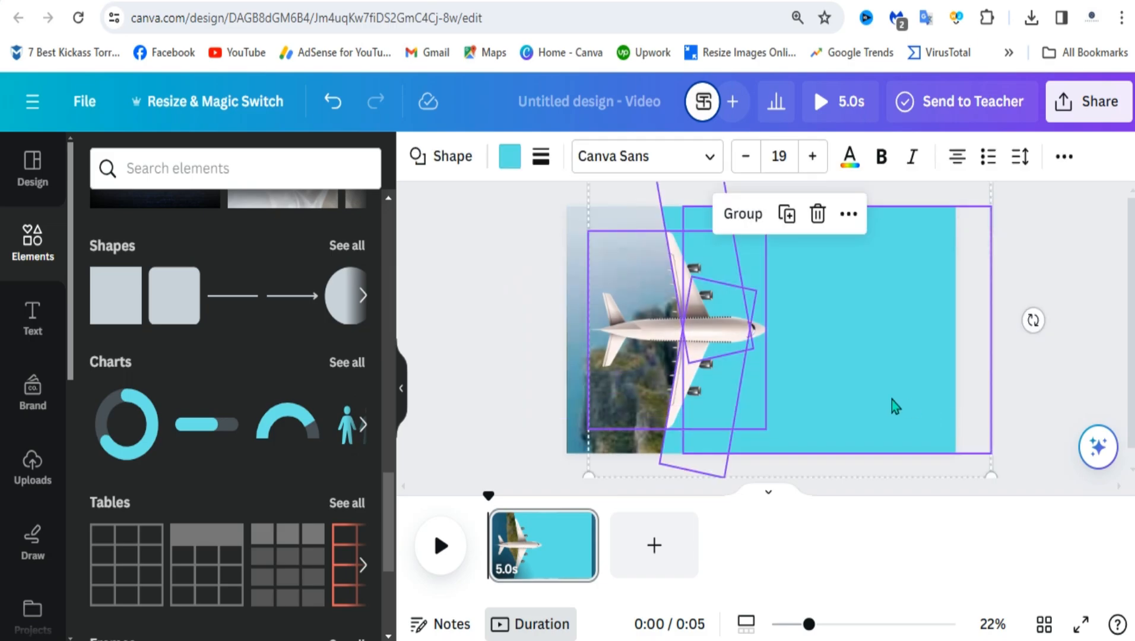
left_click(743, 214)
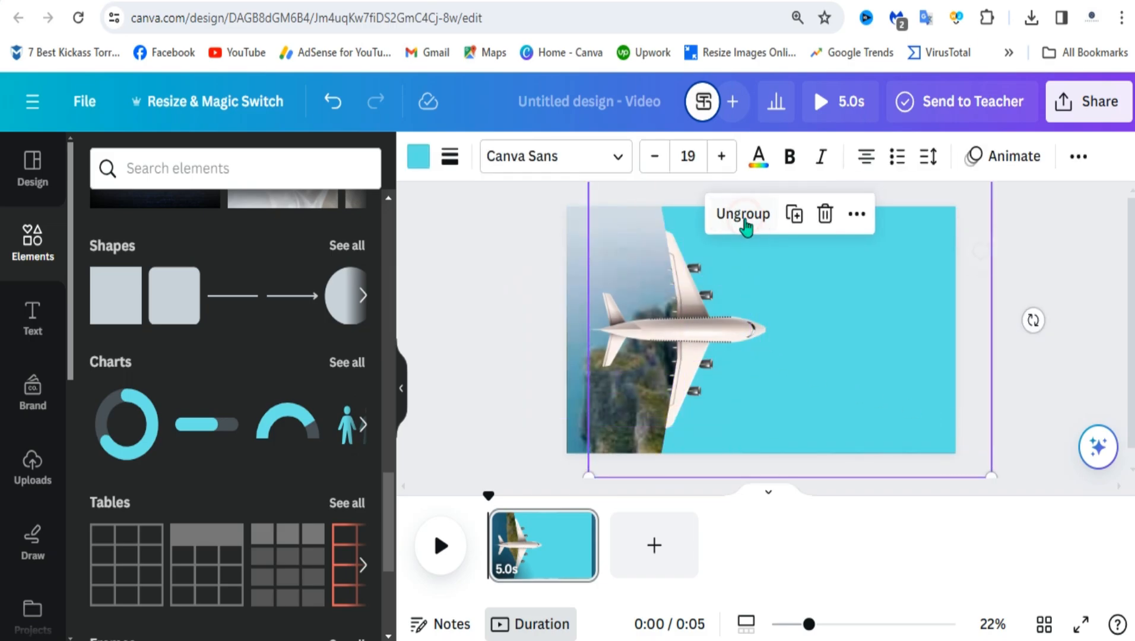
left_click(1077, 389)
left_click(514, 201)
left_click(829, 425)
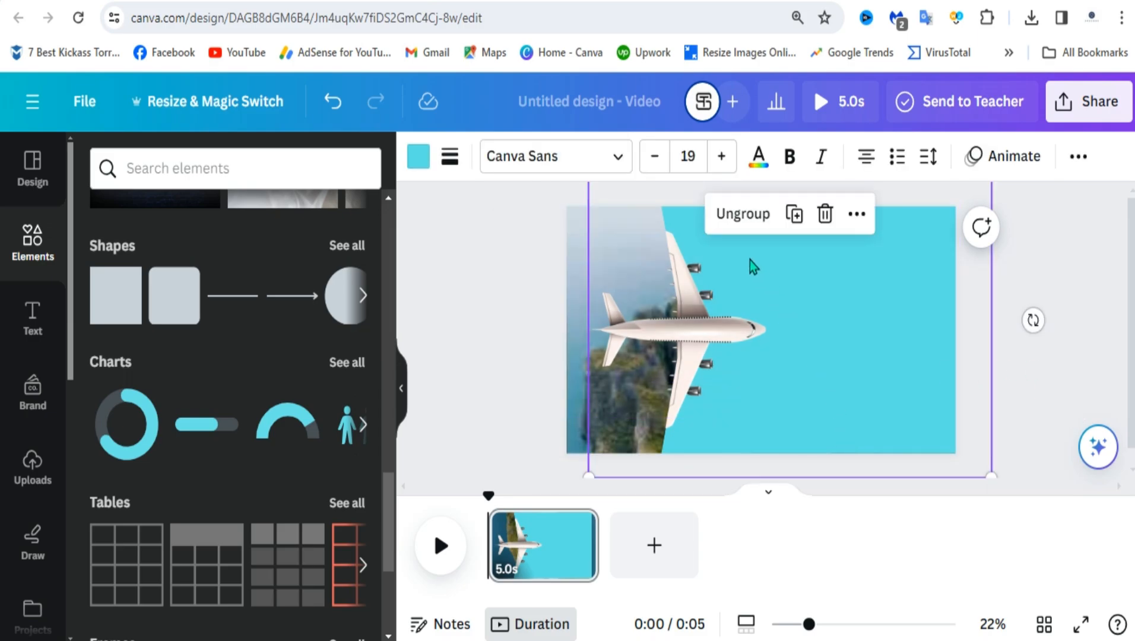
Ungroup the airplane and the turquoise shapes
left_click(741, 214)
left_click(1041, 405)
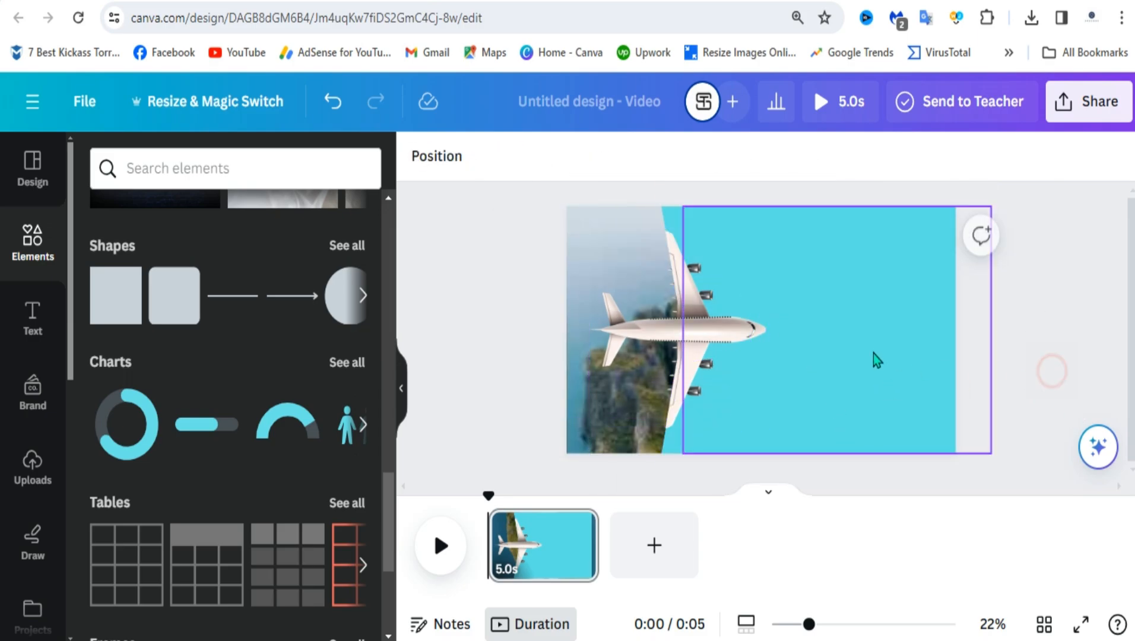
left_click(871, 353)
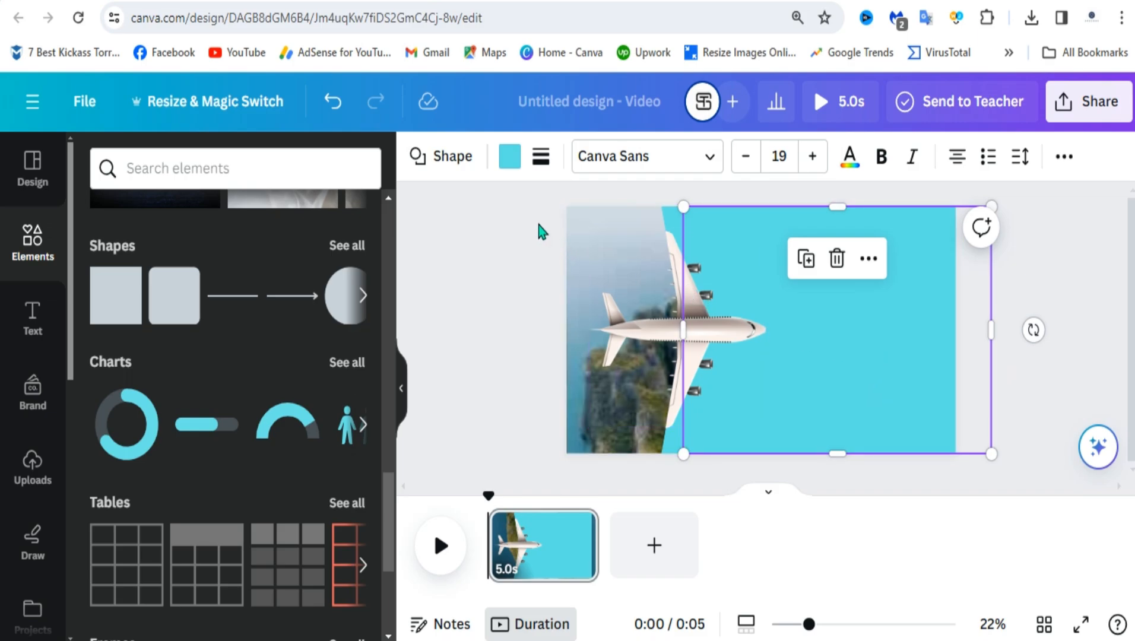
Try to slide the airplane and all turquoise shapes together past the page's left edge
left_click_drag(536, 218, 835, 422)
left_click_drag(839, 349, 633, 344)
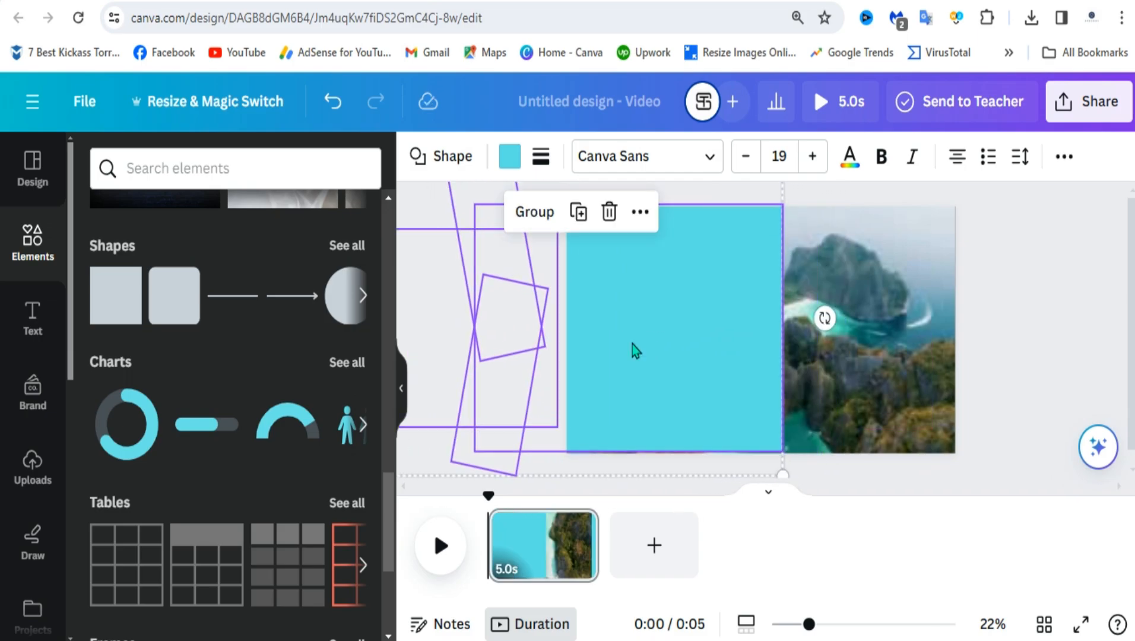
key("ctrl+z")
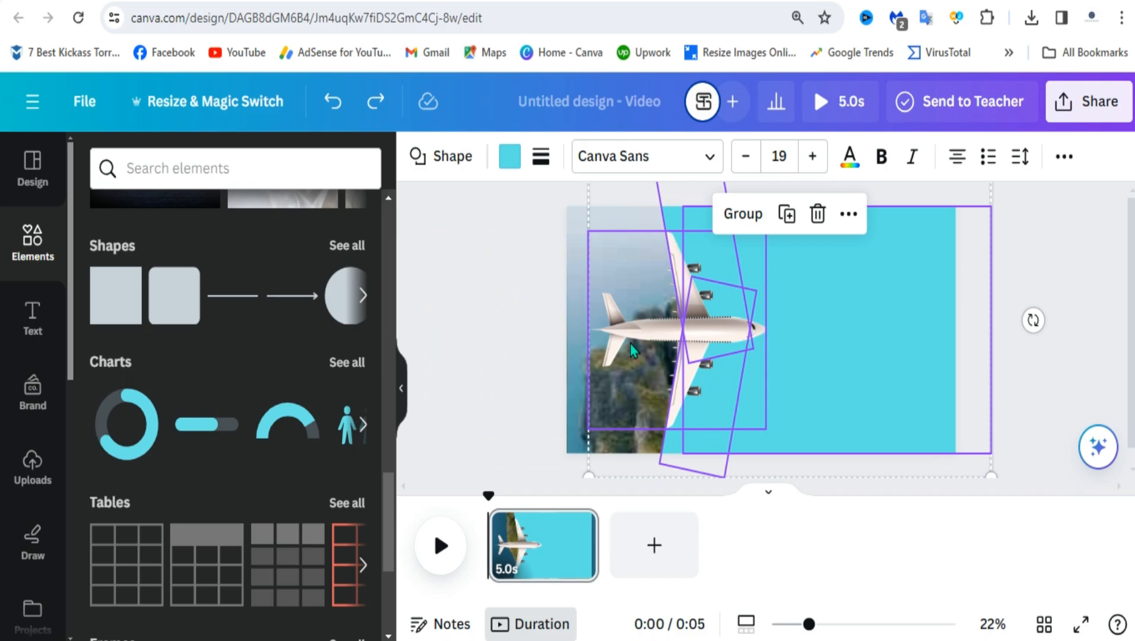
Slide the airplane and shapes off the page's left edge and widen and shift the turquoise panel to cover the whole page
left_click_drag(908, 378, 591, 342)
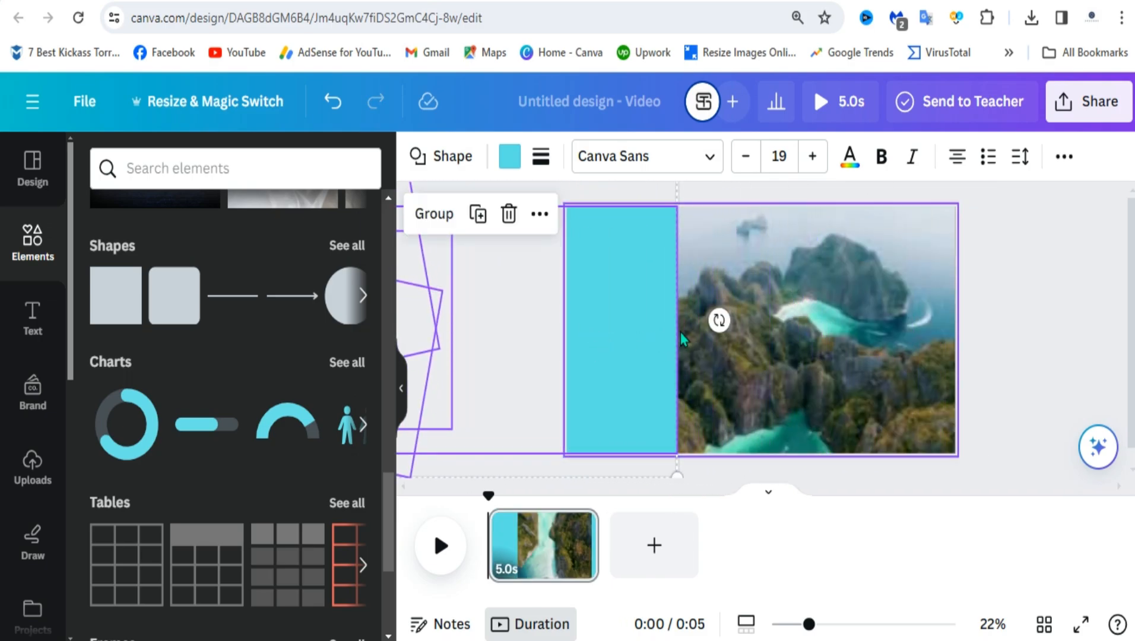
left_click(1010, 366)
left_click(637, 349)
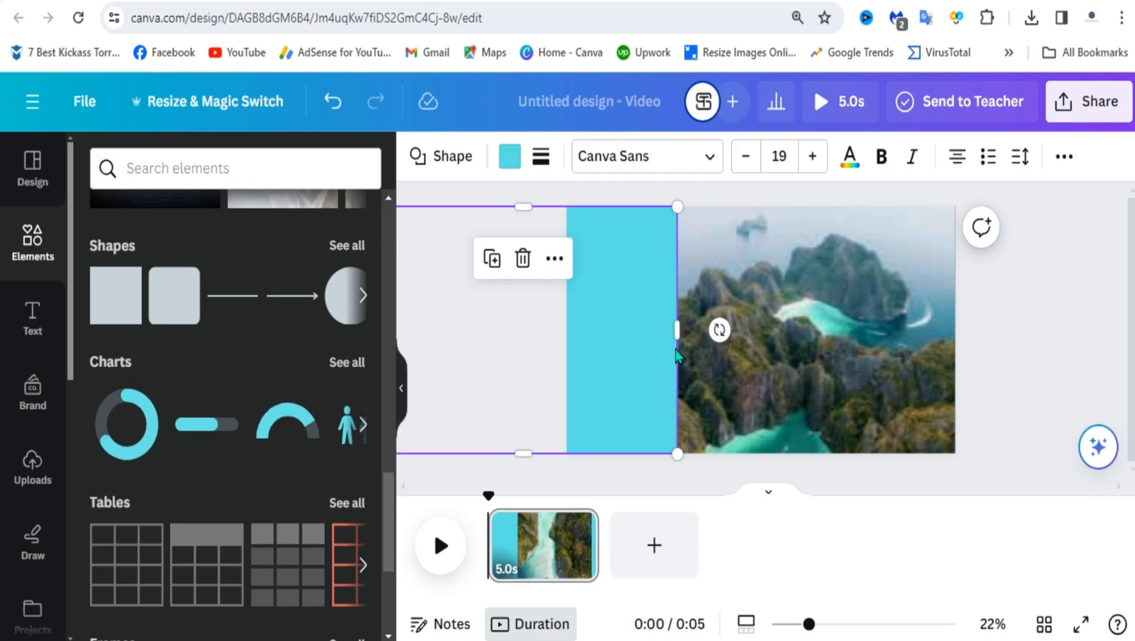
left_click_drag(680, 332, 965, 328)
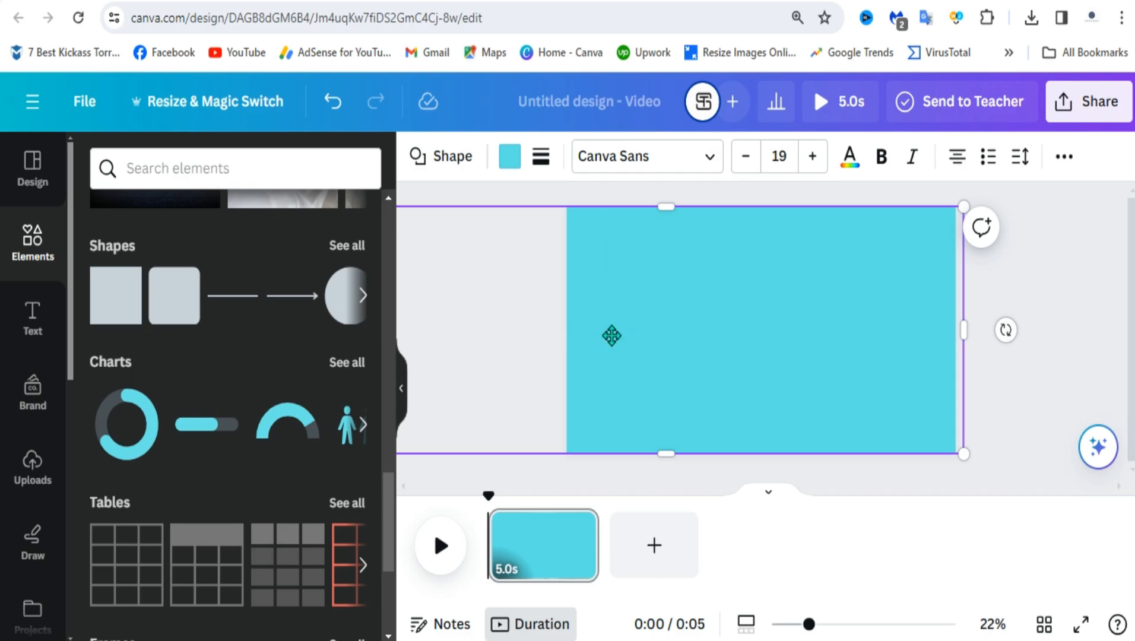
left_click_drag(611, 336, 784, 332)
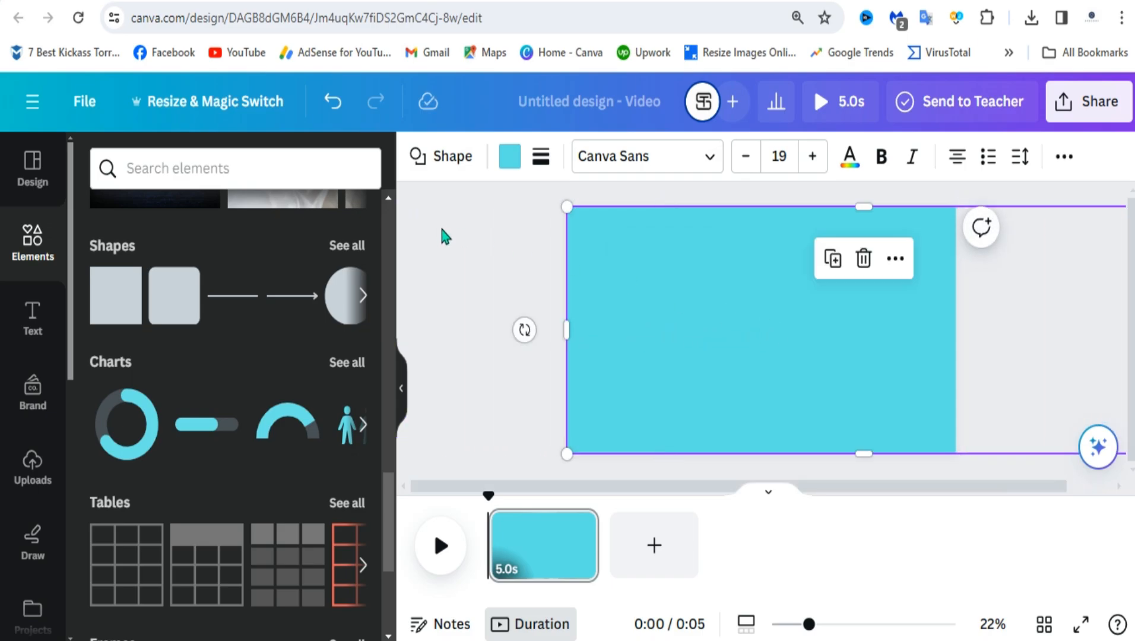
Undo the turquoise panel's changes and the slide that moved the airplane and shapes off the page
left_click_drag(556, 296, 750, 426)
key("ctrl+z")
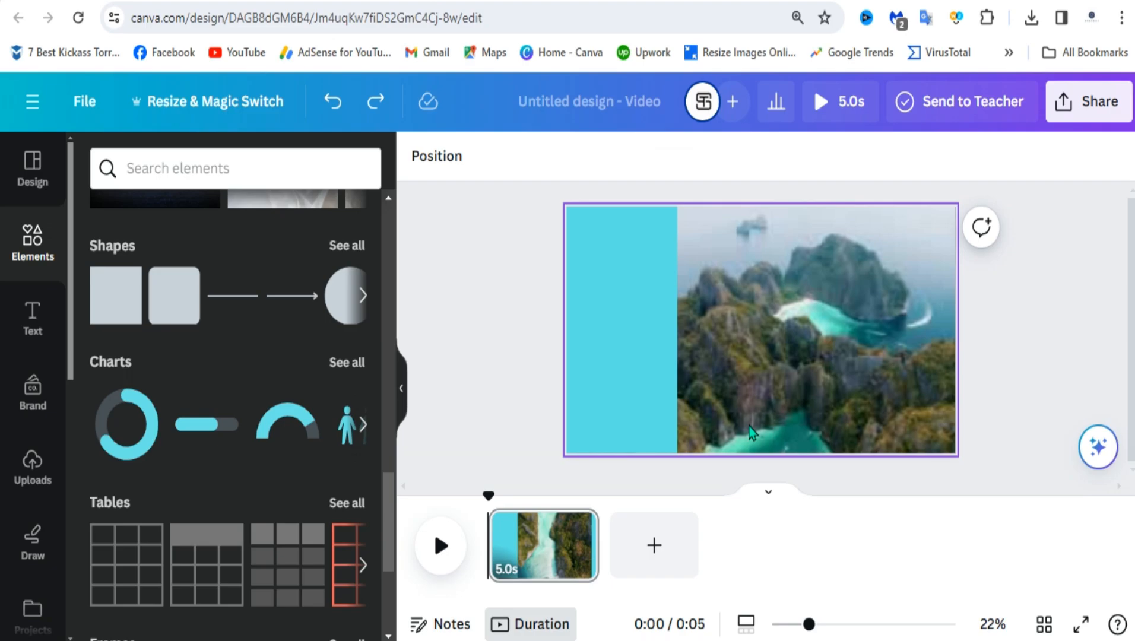
left_click(631, 352)
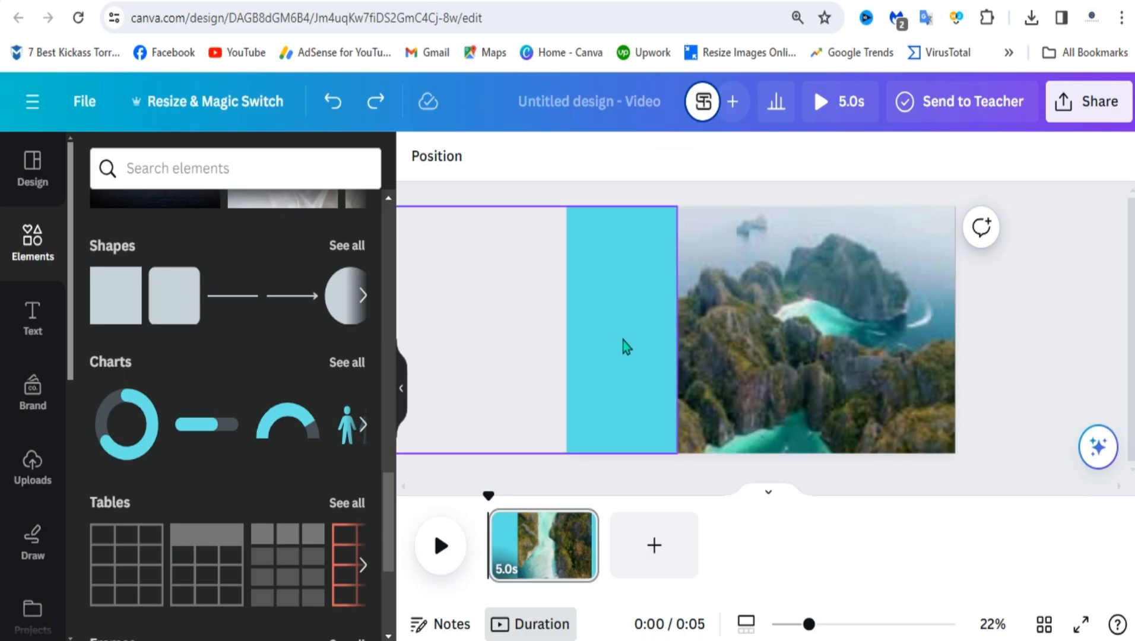
left_click_drag(623, 341, 769, 350)
key("ctrl+z")
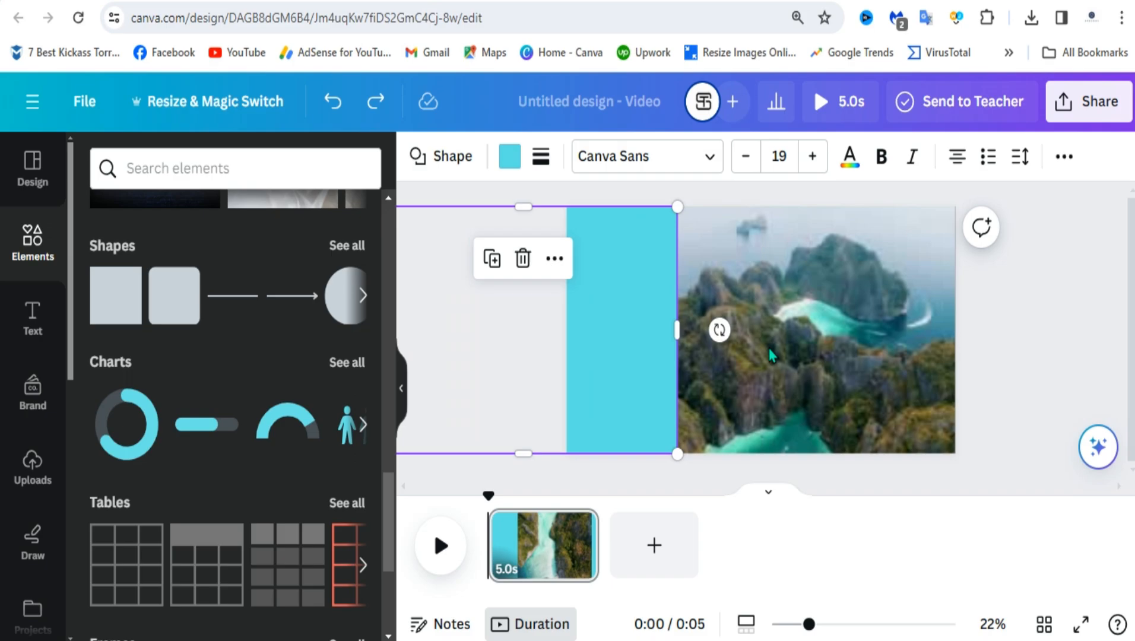
key("ctrl+z")
left_click(1049, 282)
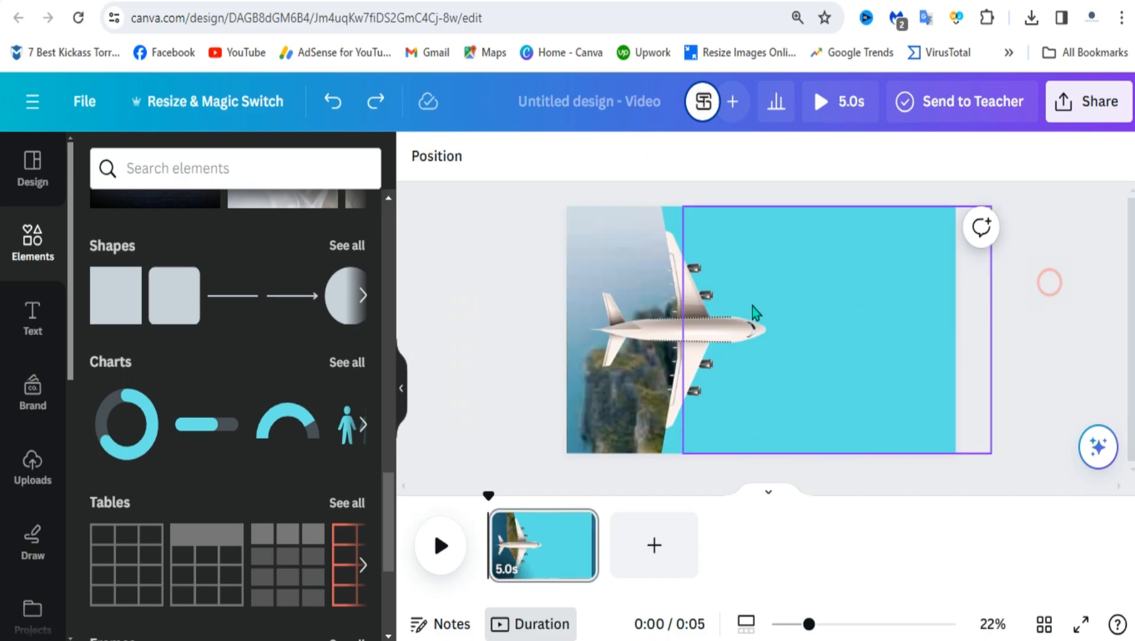
Group the airplane with the turquoise shapes and slide the group left until only the plane's nose remains on the page
left_click_drag(540, 223, 842, 447)
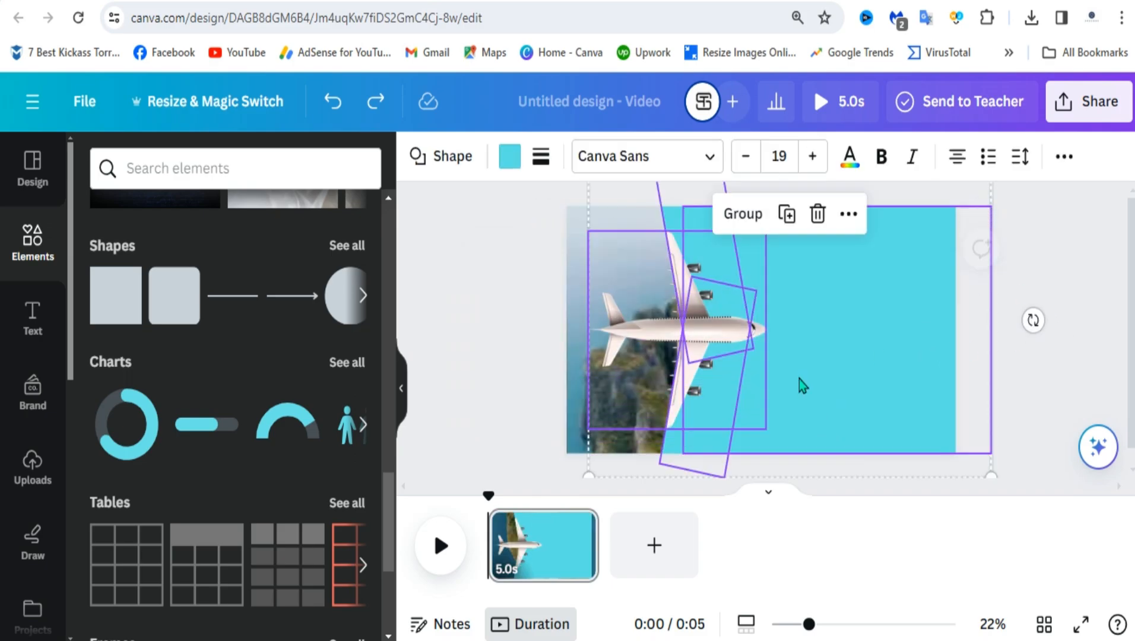
left_click(736, 214)
left_click(830, 336)
left_click_drag(830, 338, 676, 331)
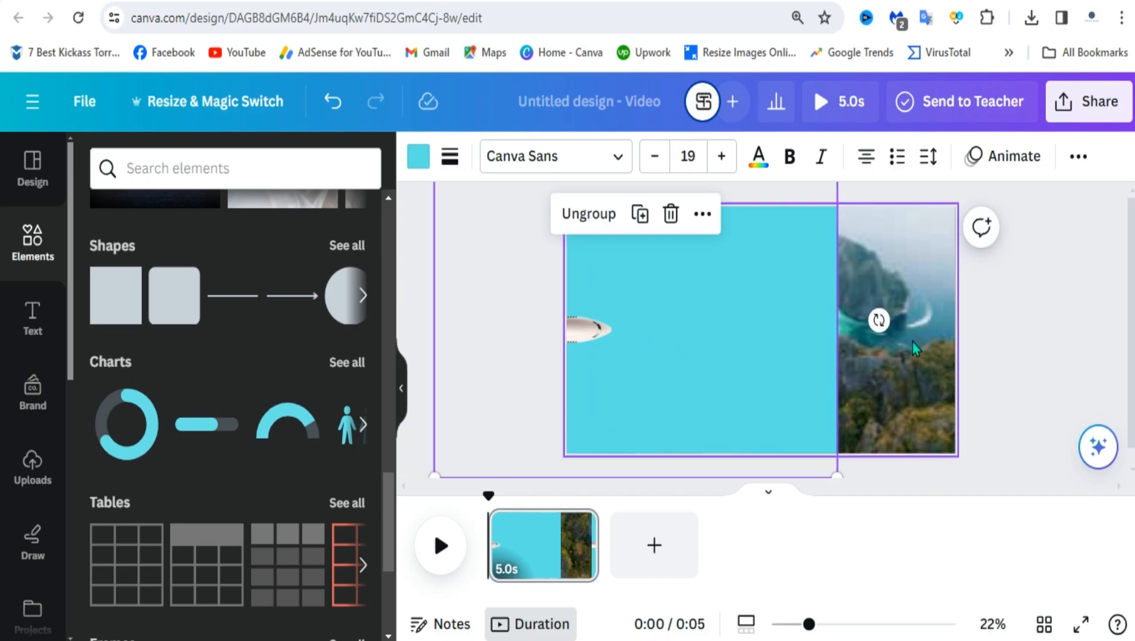
left_click(1020, 307)
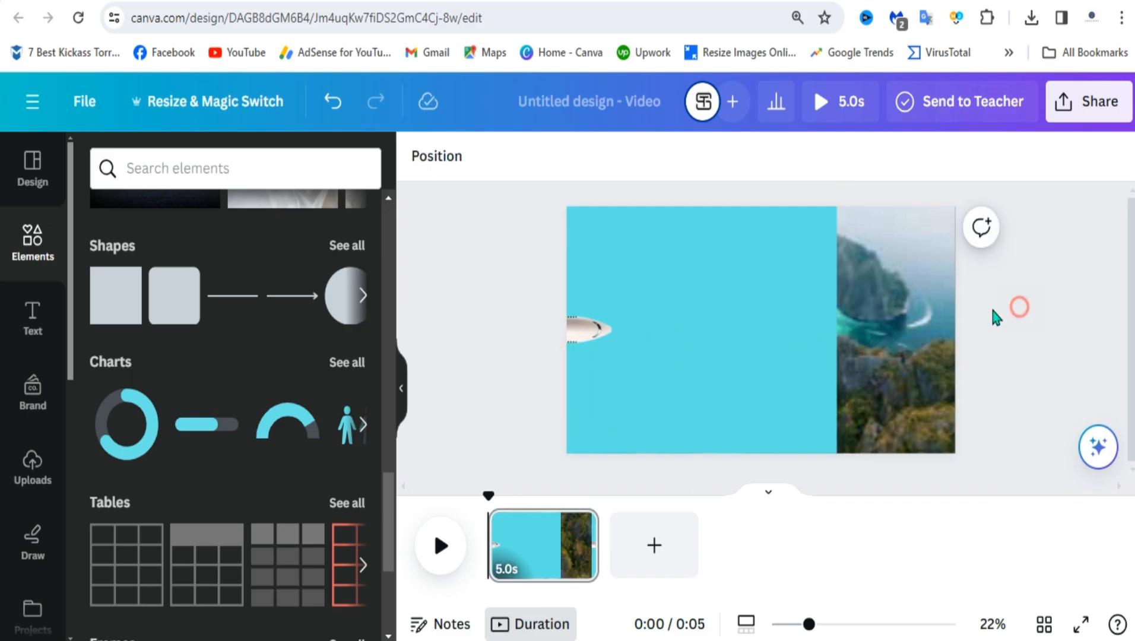
Slide the airplane and turquoise group further left until the plane is off the page and the panel covers about half of it
left_click_drag(553, 340, 744, 458)
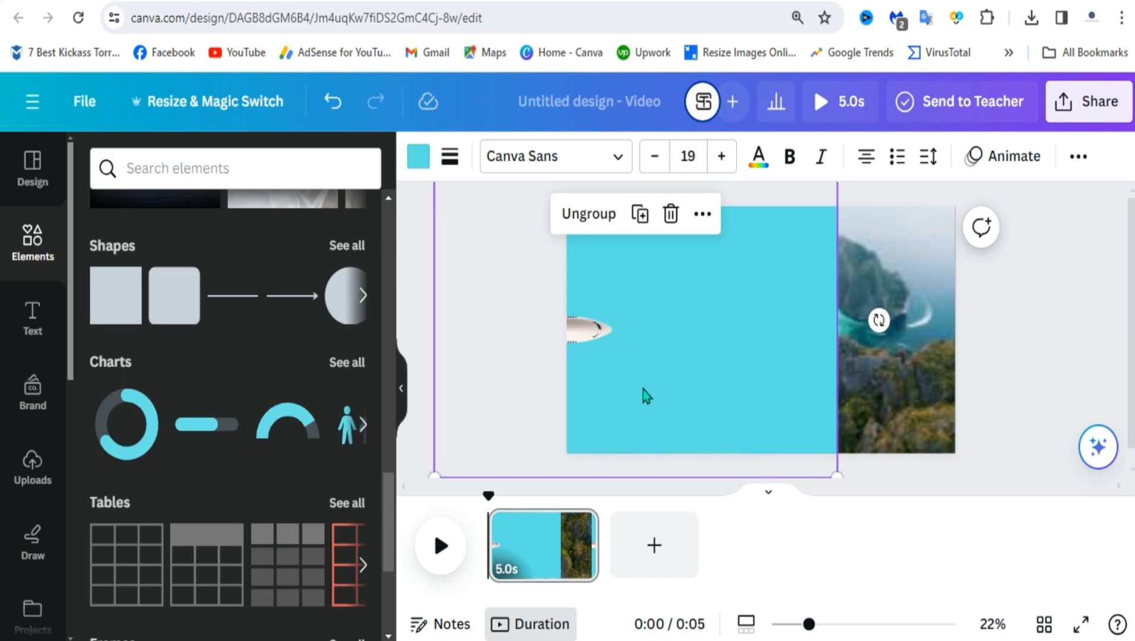
left_click_drag(647, 352, 745, 354)
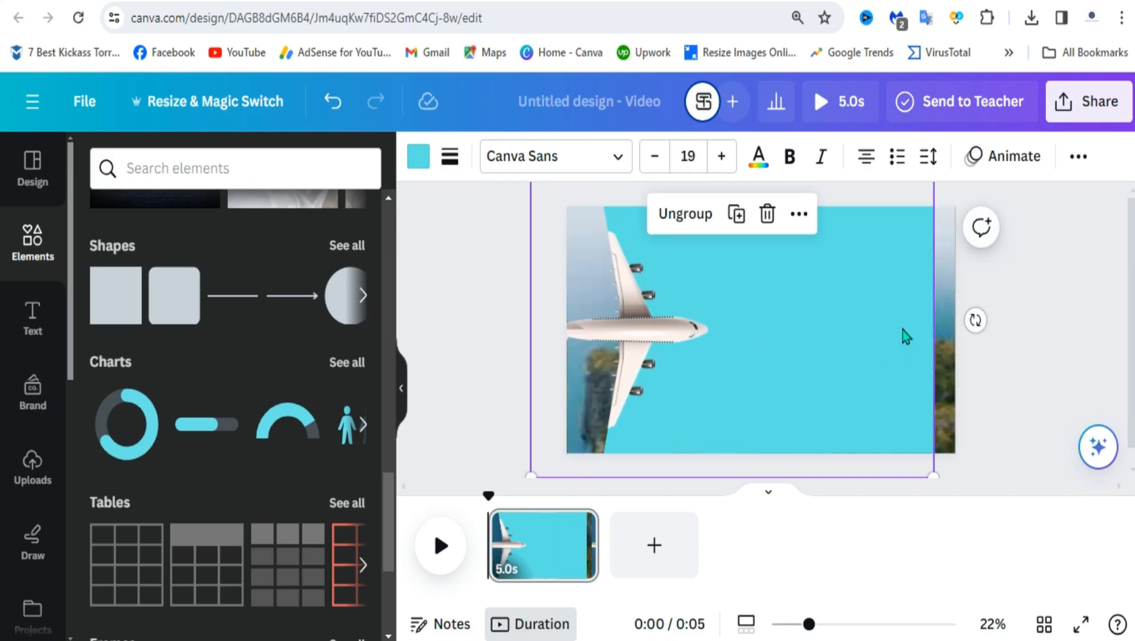
left_click_drag(870, 350, 772, 356)
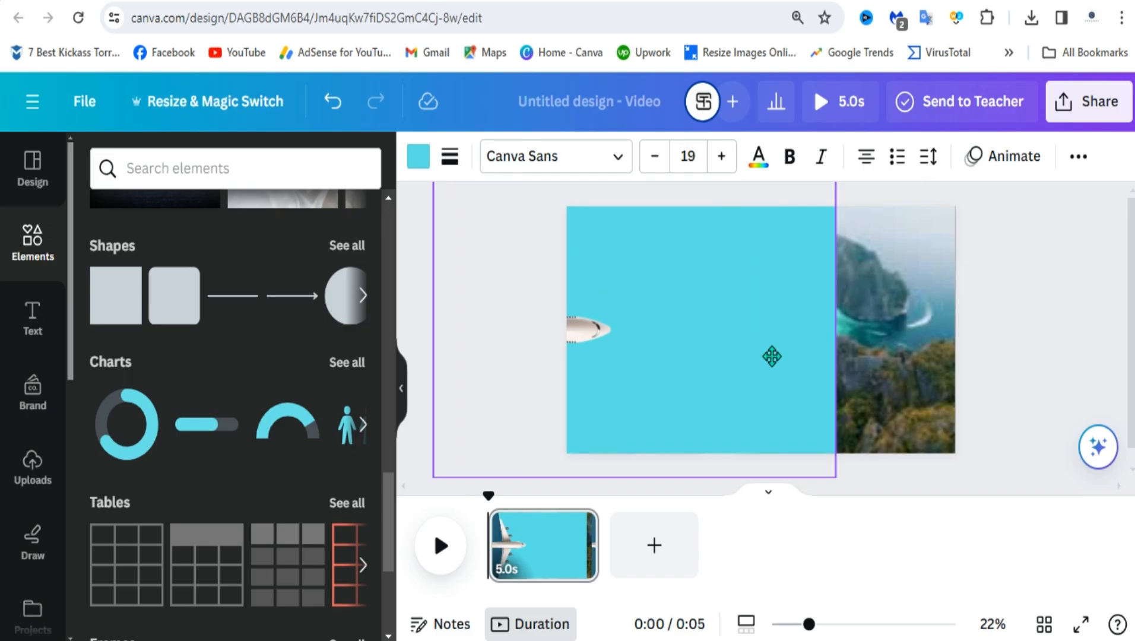
left_click_drag(772, 356, 705, 358)
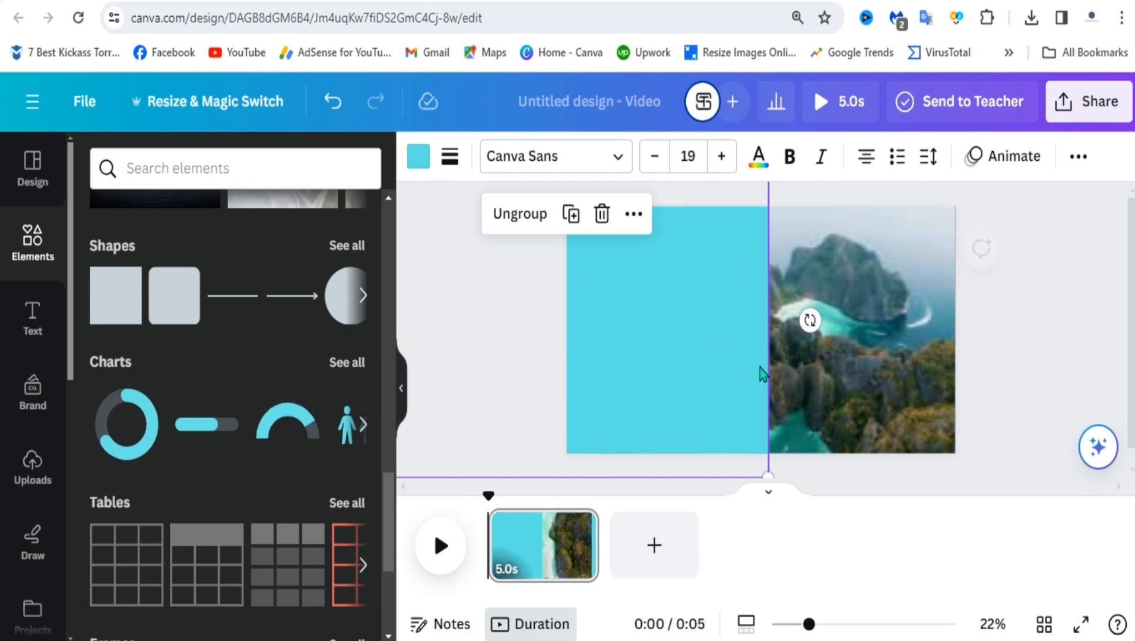
left_click(1052, 353)
Add a square shape and stretch it past the page's top, bottom and right edges, overlapping the turquoise panel
left_click(684, 348)
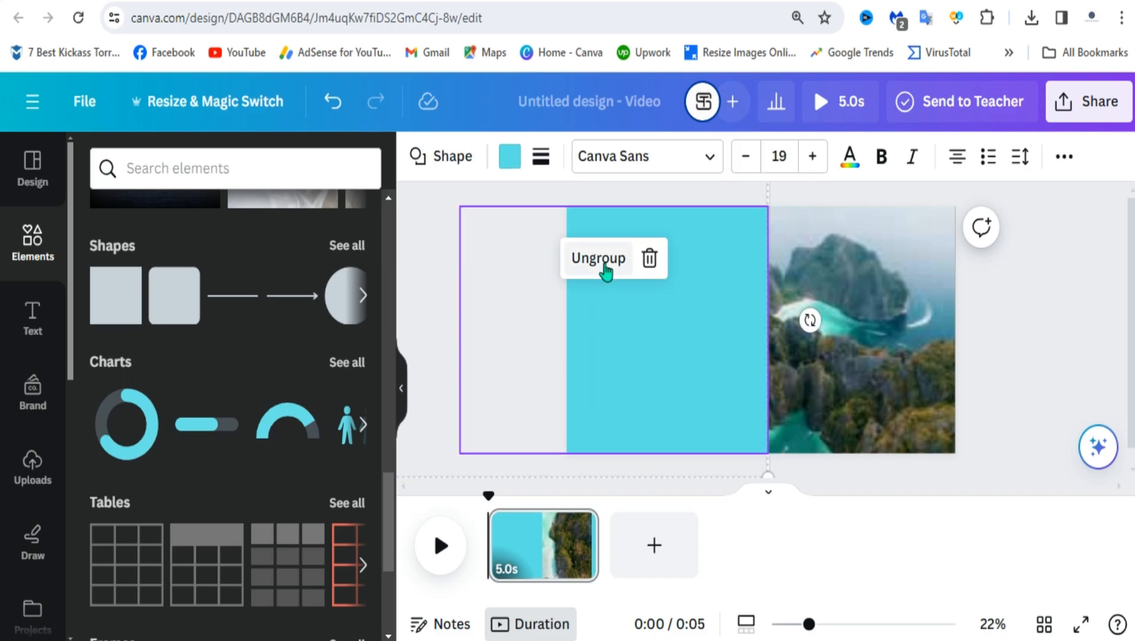
left_click(116, 302)
left_click_drag(755, 368, 759, 475)
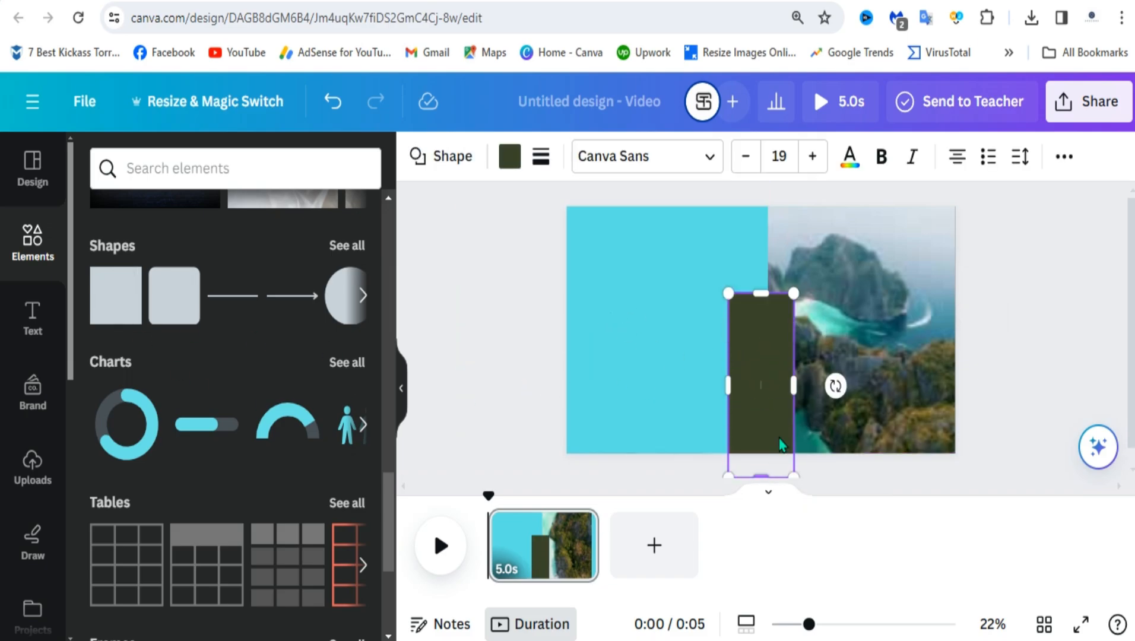
left_click_drag(760, 294, 769, 196)
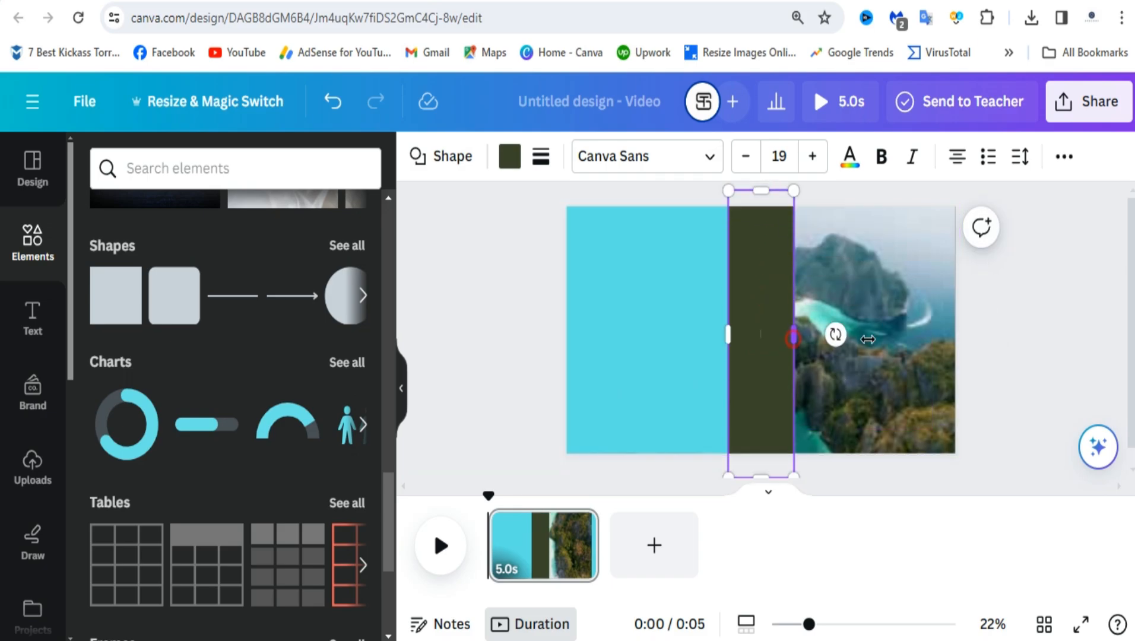
left_click_drag(793, 336, 980, 335)
Fill the new rectangle with the turquoise document colour used by the neighbouring panel
left_click(525, 167)
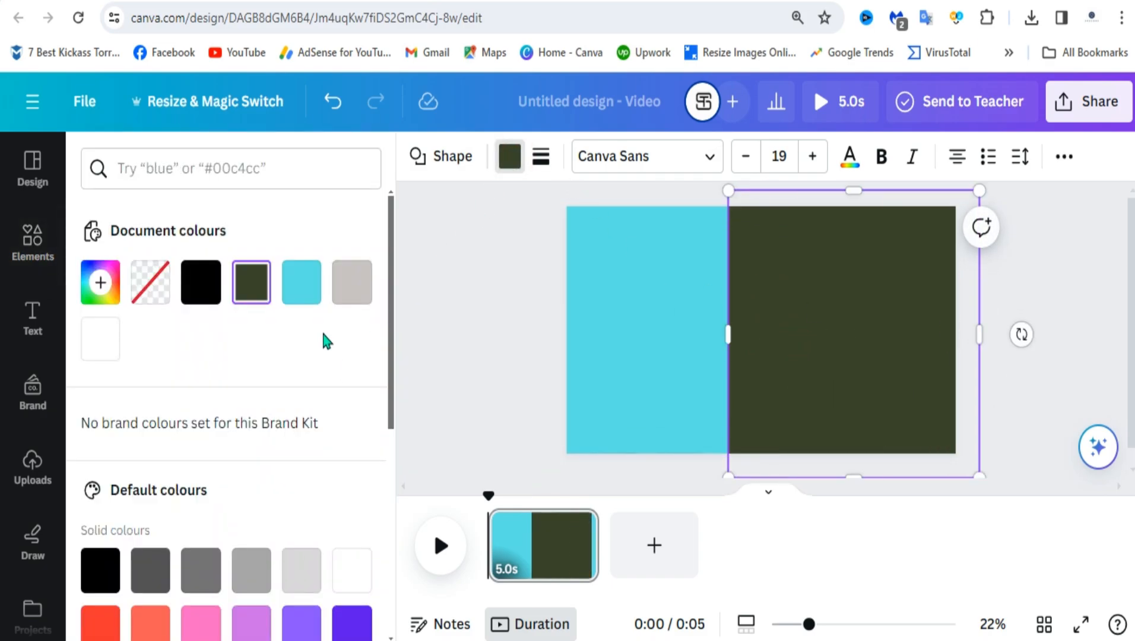
left_click(305, 287)
left_click(1057, 282)
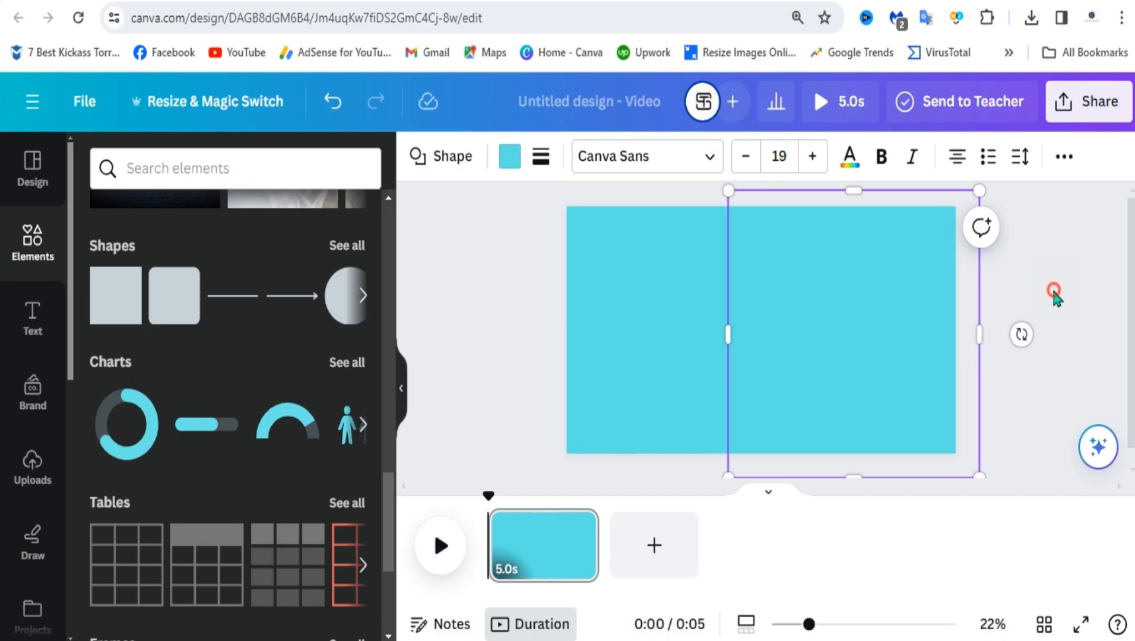
Group the new turquoise rectangle with the existing airplane and turquoise panel group
left_click(1071, 295)
left_click_drag(1070, 295, 684, 359)
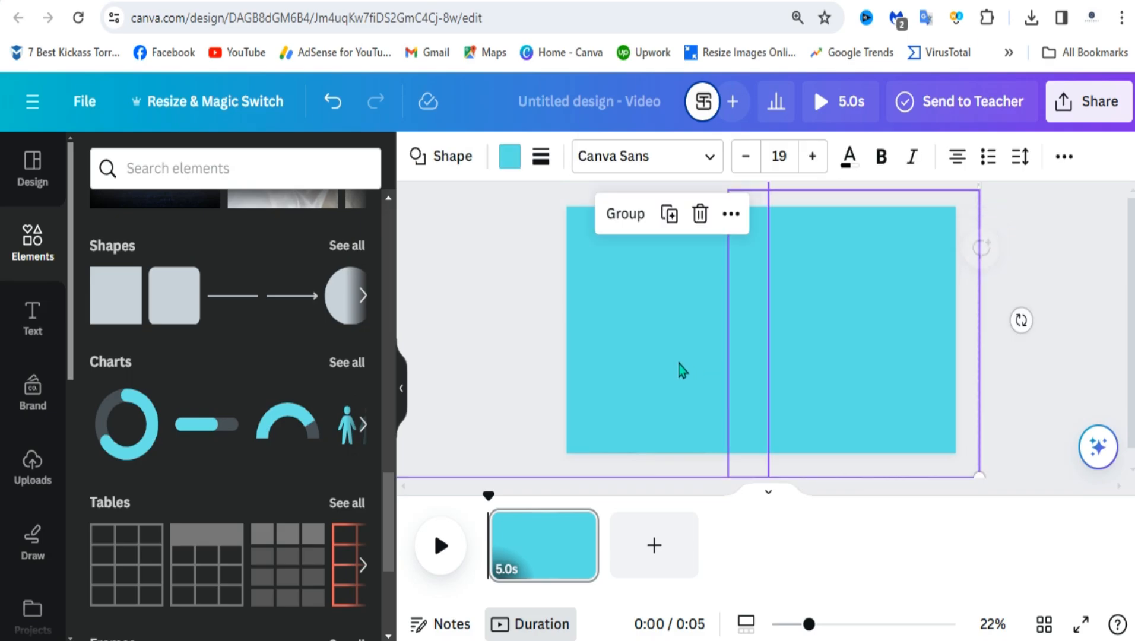
left_click(625, 215)
left_click(1062, 261)
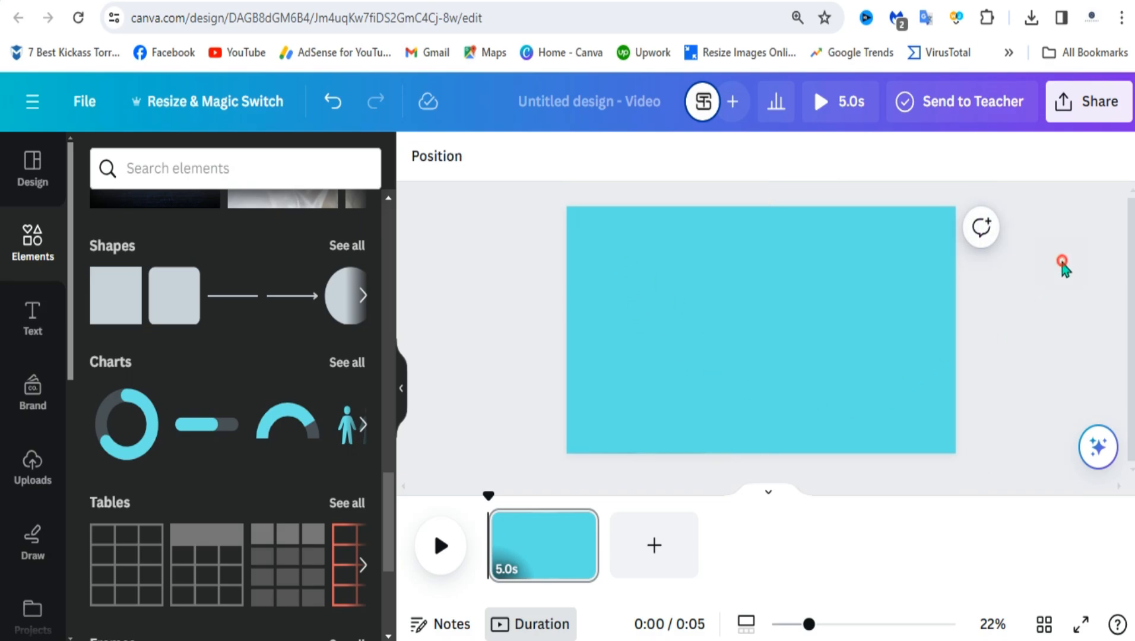
Duplicate the turquoise-covered page to create a second 5-second page
left_click(539, 560)
right_click(562, 558)
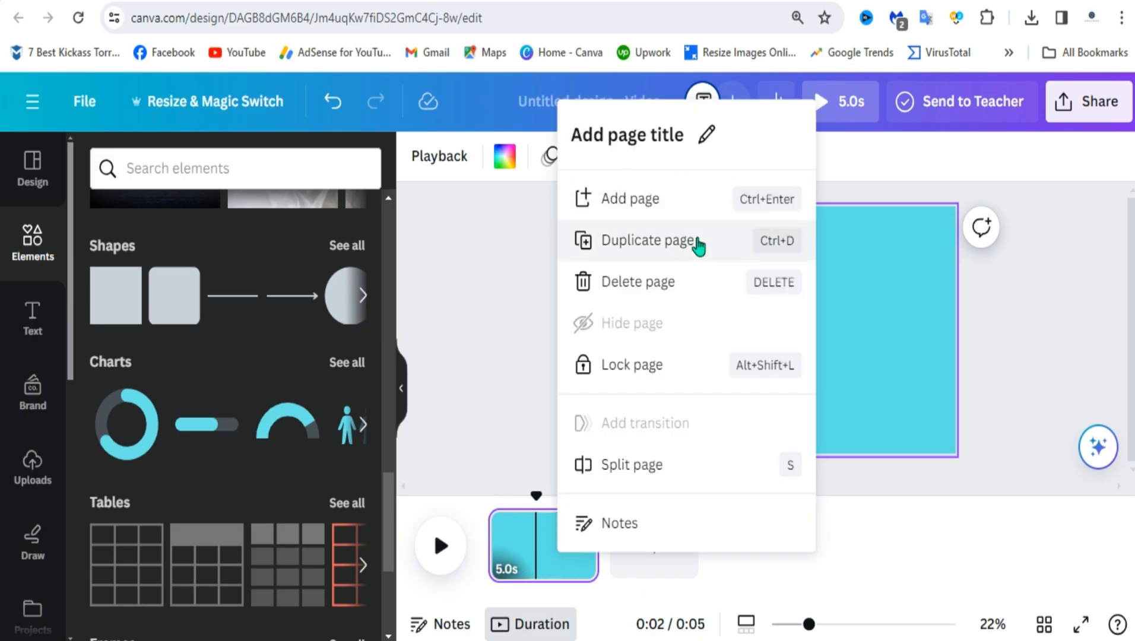
left_click(700, 242)
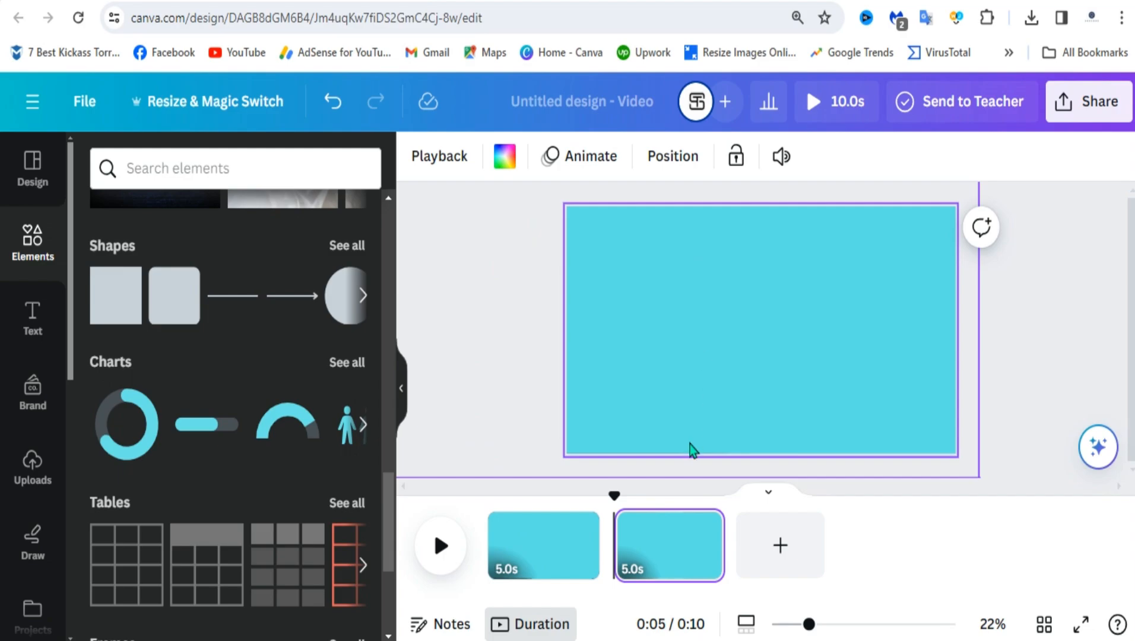
left_click(1020, 364)
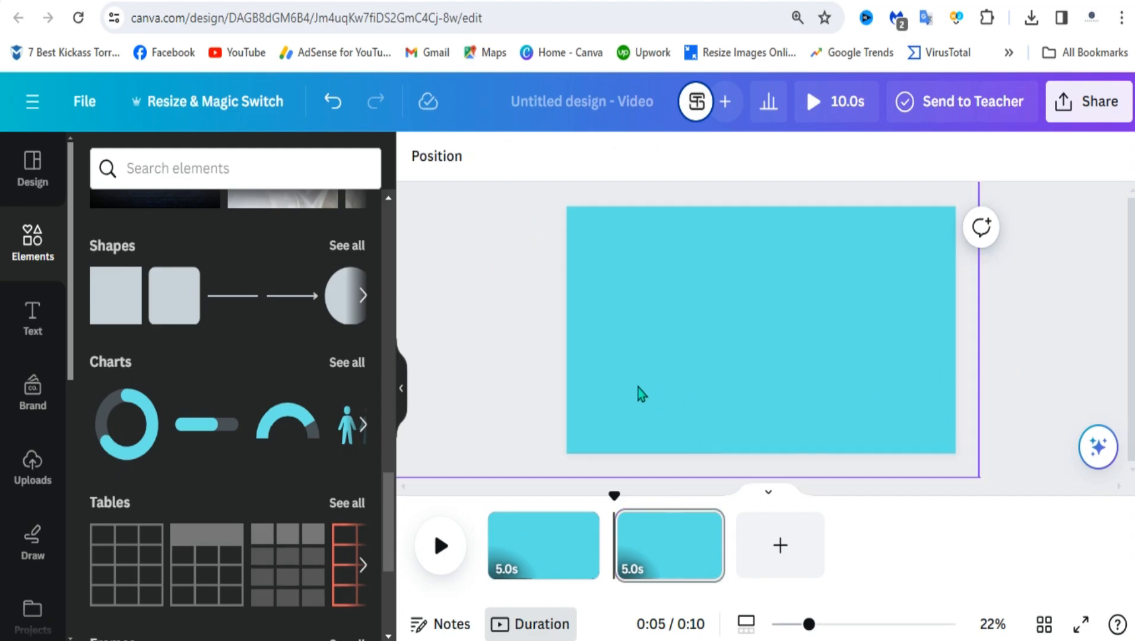
Slide the airplane and turquoise group on the second page completely off the page's right edge
left_click(639, 356)
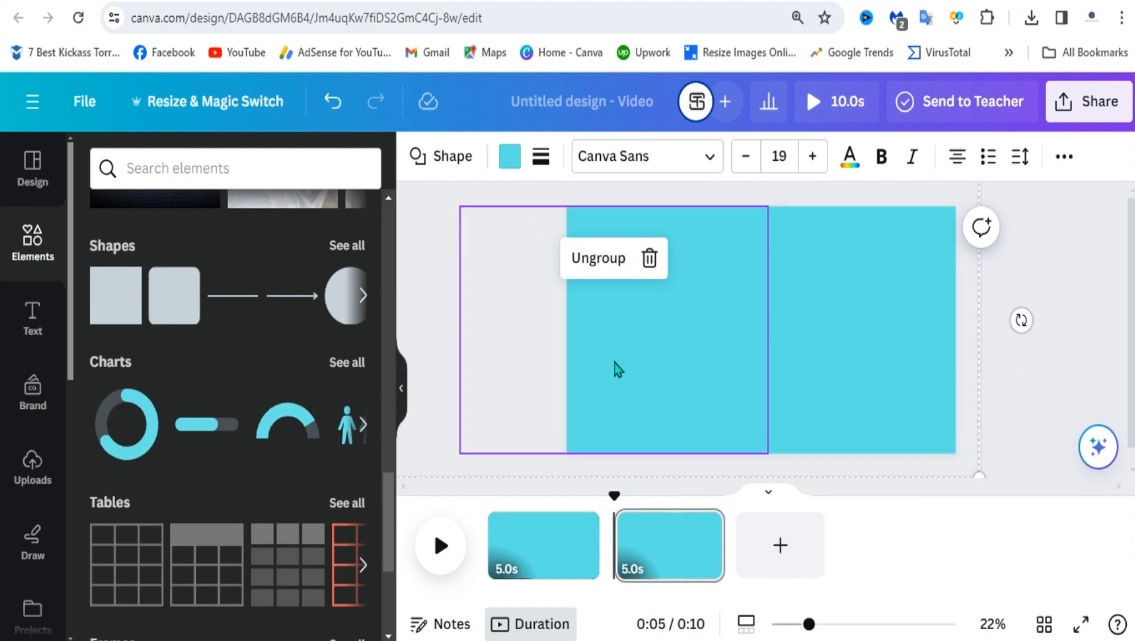
left_click_drag(615, 363, 1134, 347)
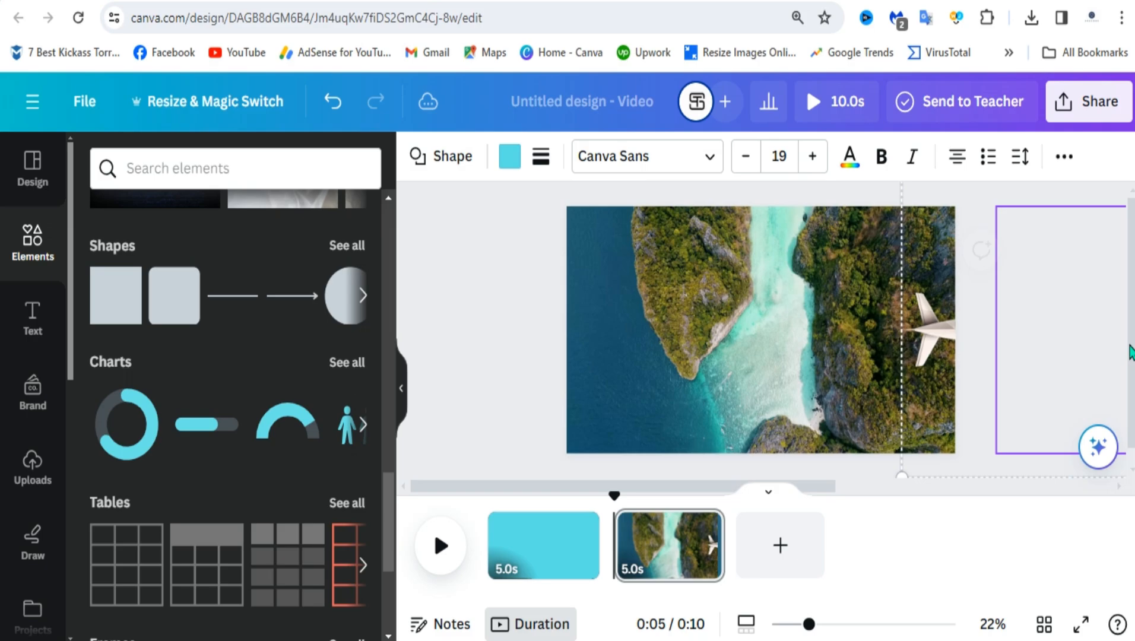
left_click_drag(1005, 352, 1053, 345)
left_click(475, 344)
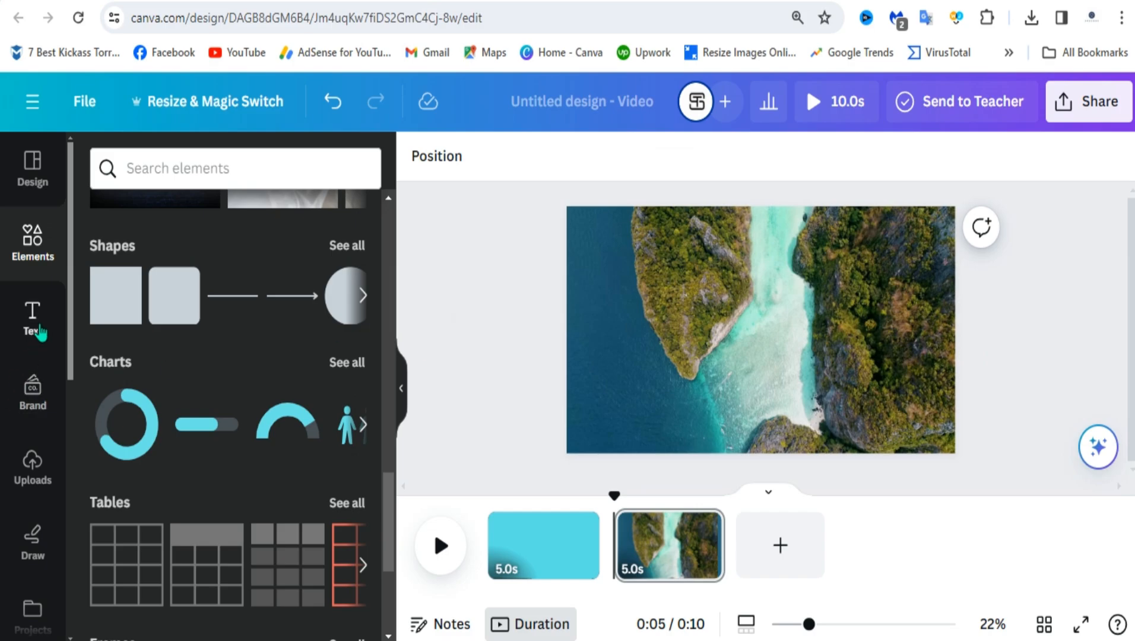
Add a heading reading THAILAND to the centre of the second page
left_click(37, 328)
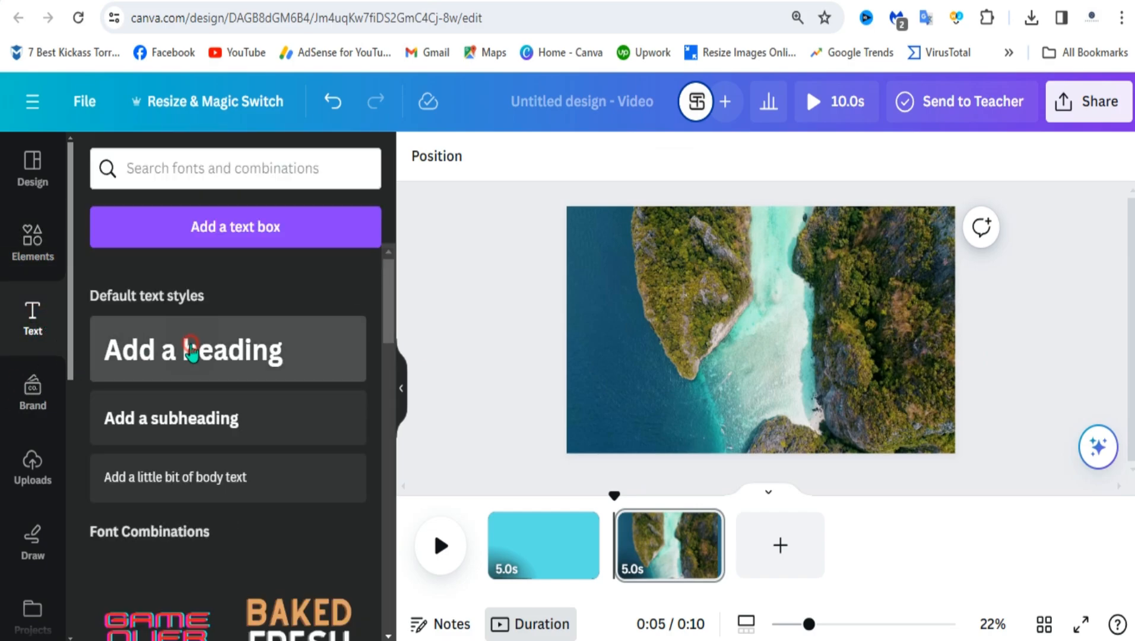
left_click(190, 350)
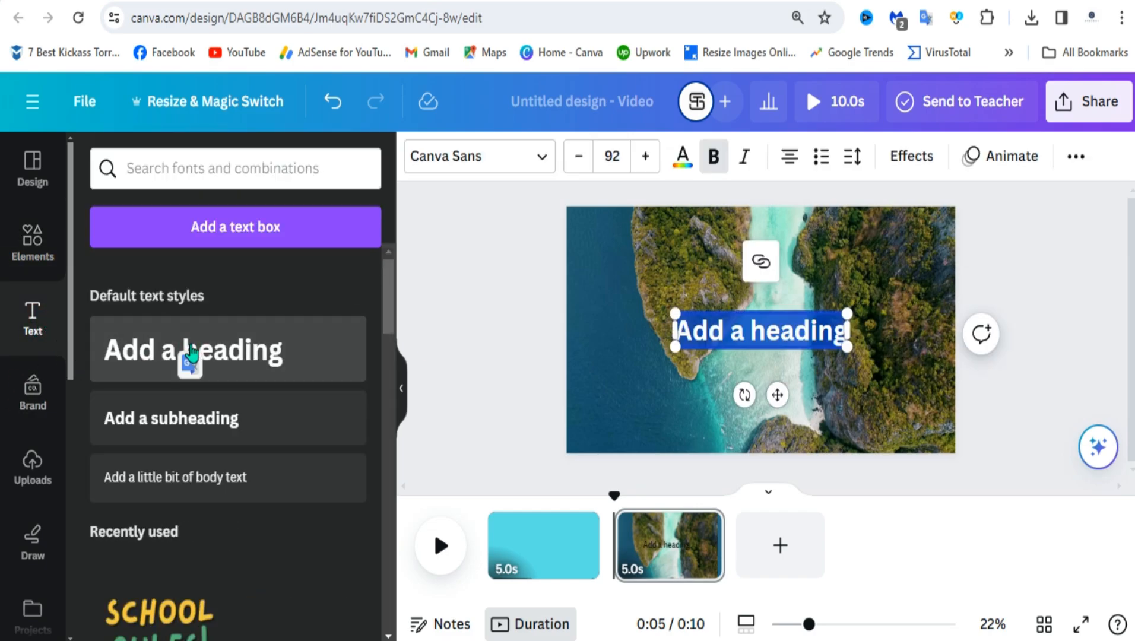
type("THAILAND")
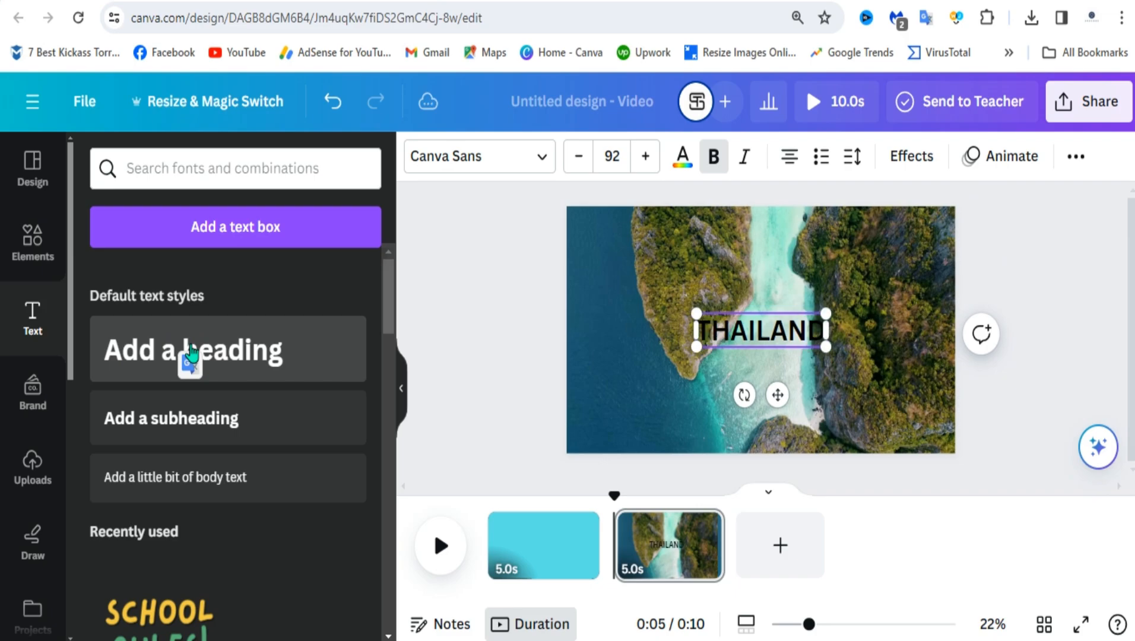
left_click(469, 273)
Change the THAILAND heading's font to Anton and its colour to white
left_click(760, 330)
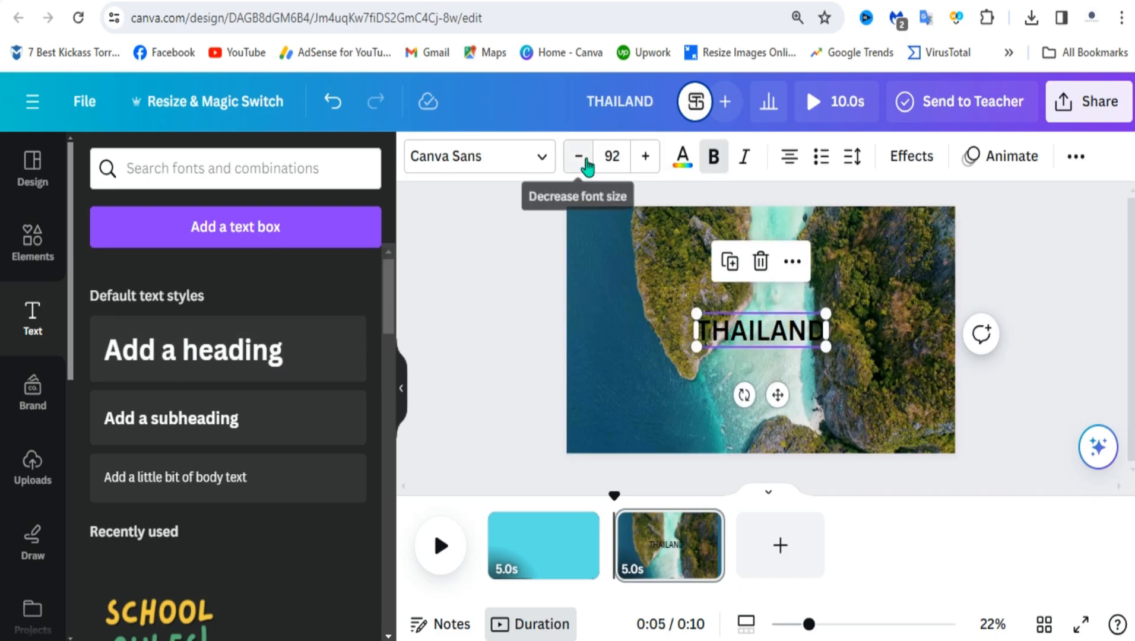
left_click(509, 168)
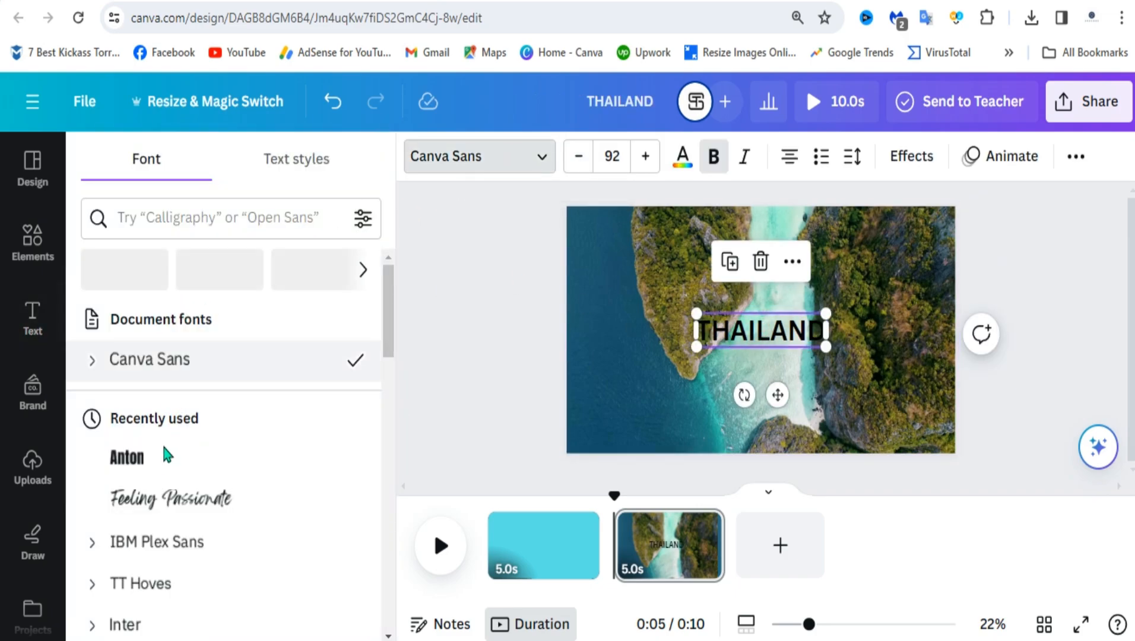
left_click(162, 458)
left_click(512, 290)
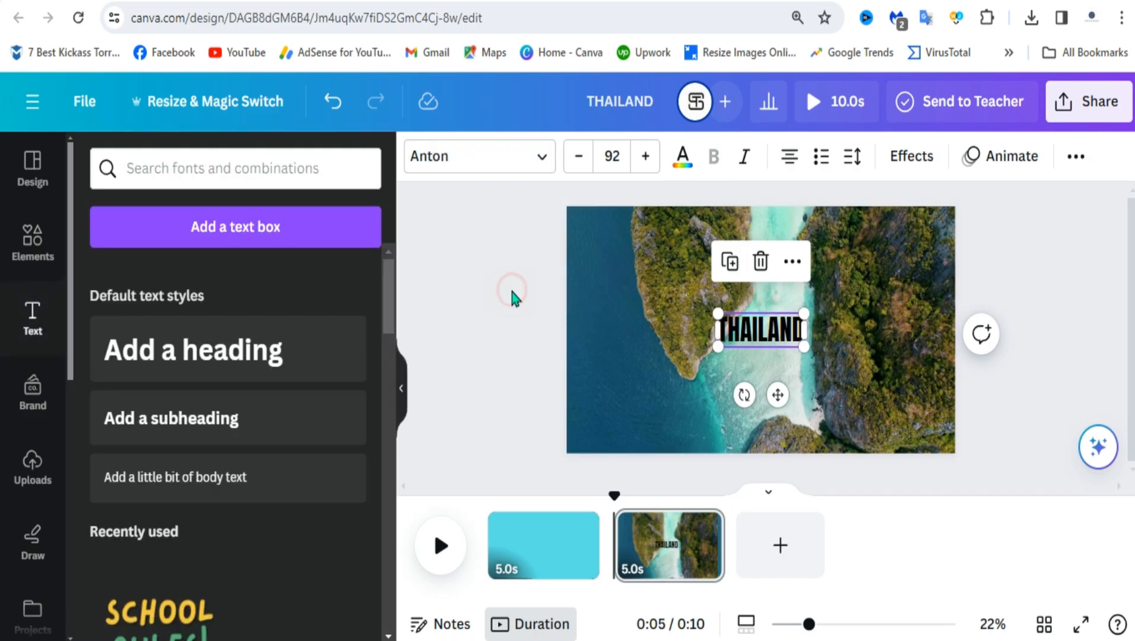
left_click(760, 330)
left_click(682, 156)
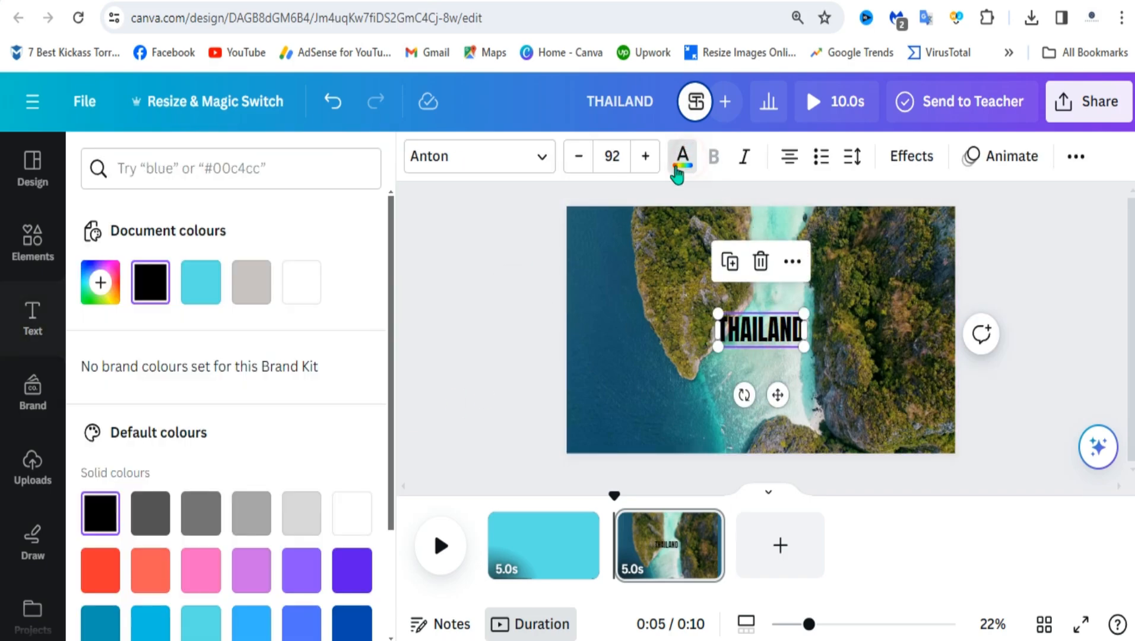
left_click(301, 282)
Enlarge the THAILAND heading to font size 367 so it spans most of the page width
left_click_drag(718, 347, 599, 475)
left_click_drag(803, 313, 934, 263)
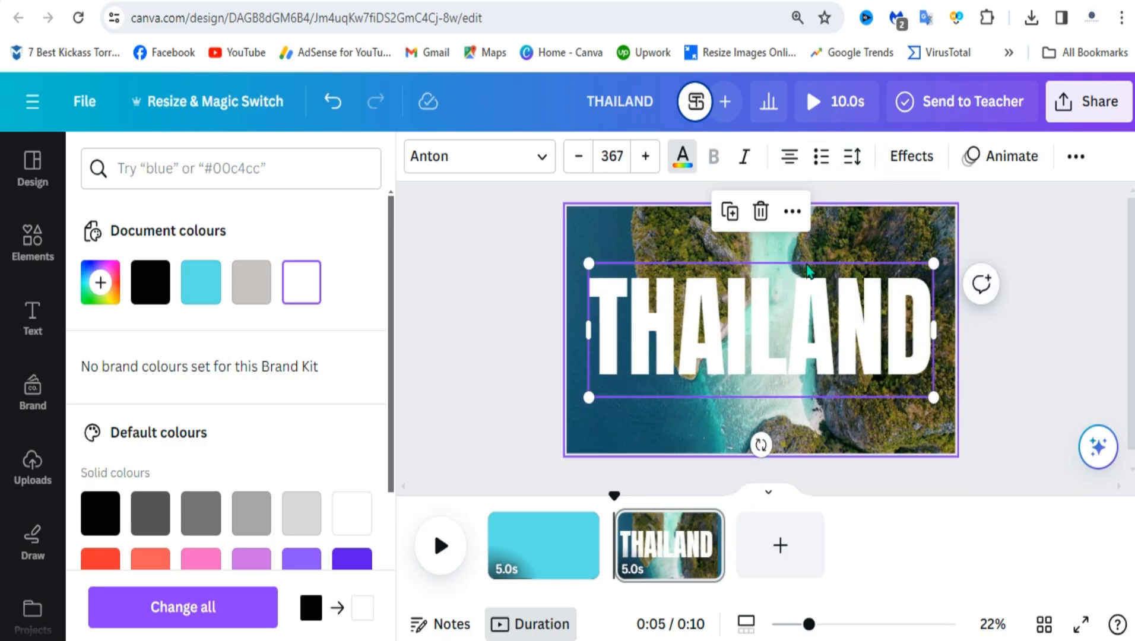
left_click(1025, 336)
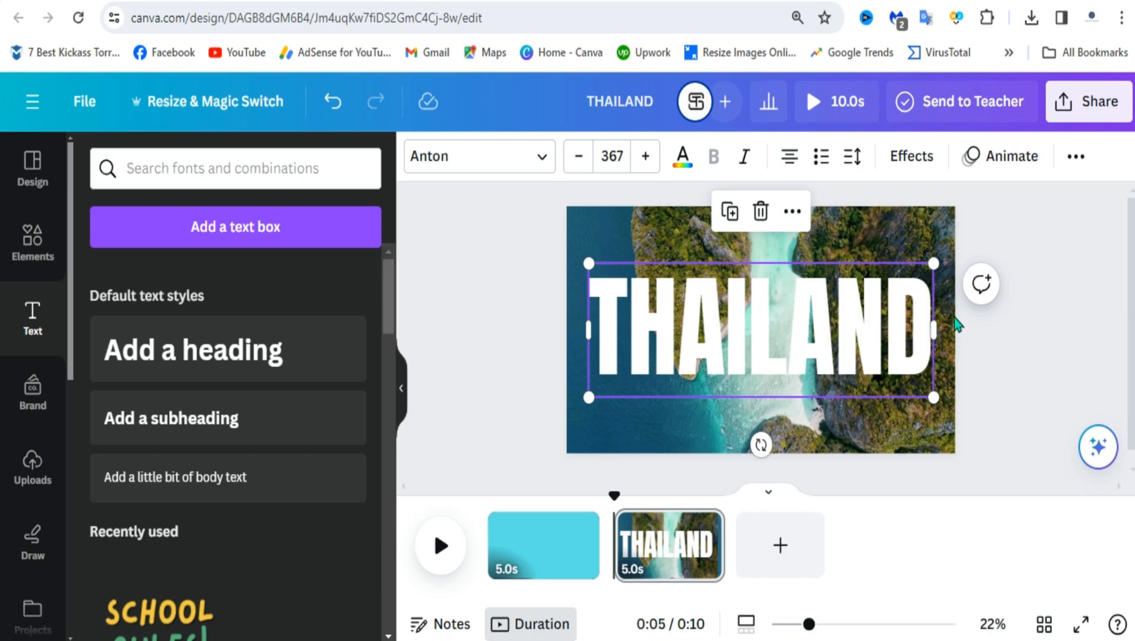
left_click(1011, 224)
Set the THAILAND heading's transparency to 70
left_click(754, 318)
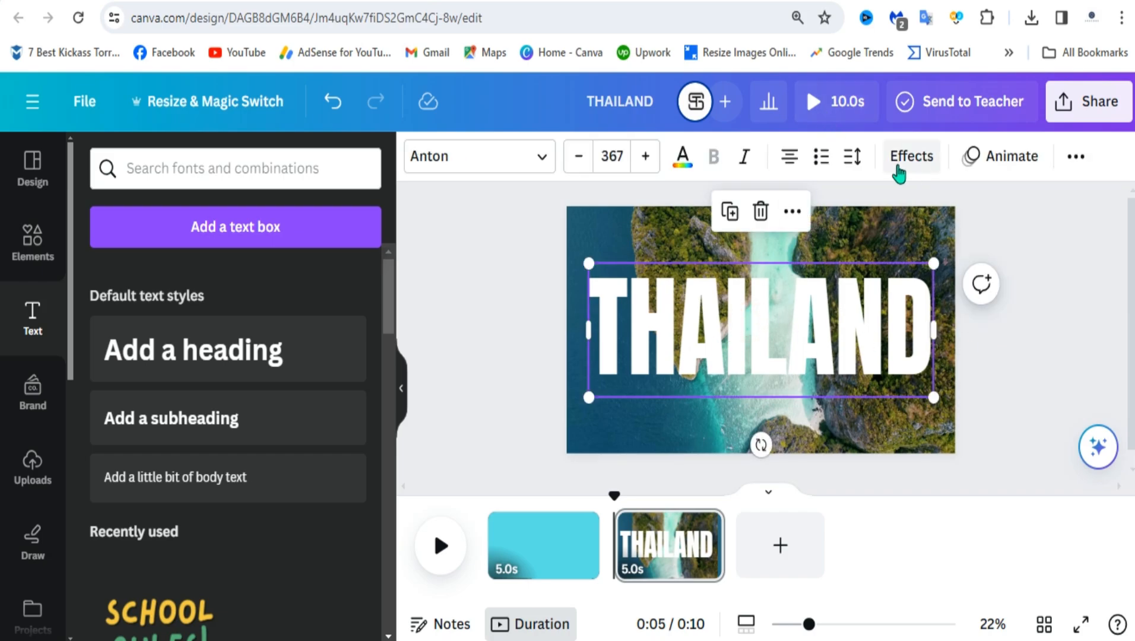
left_click(1075, 156)
left_click(1009, 206)
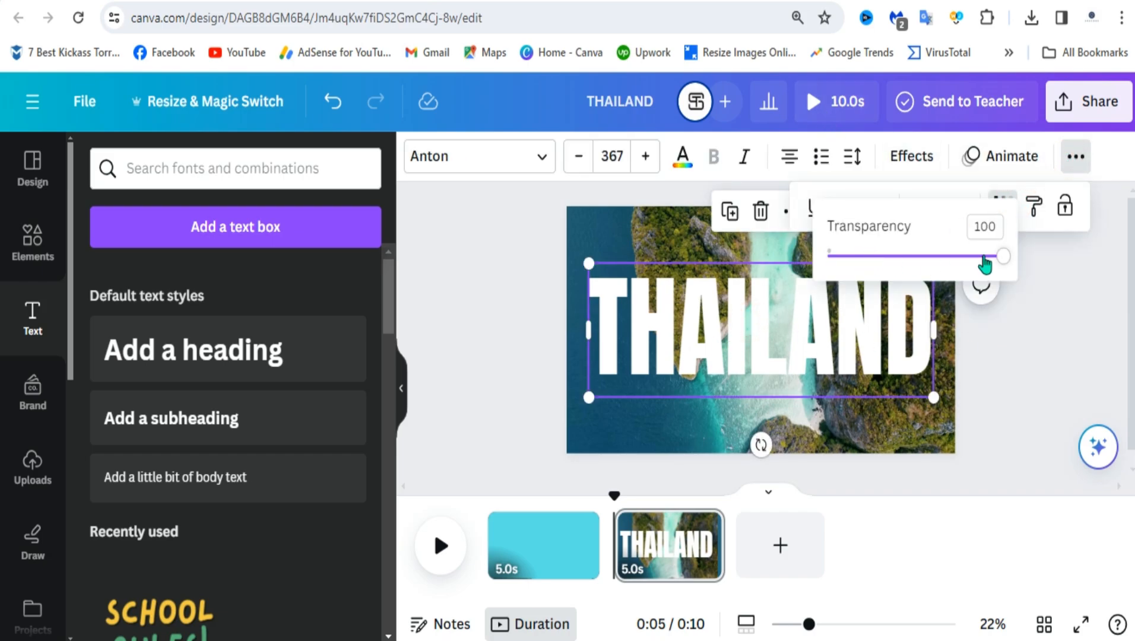
left_click_drag(985, 264, 940, 263)
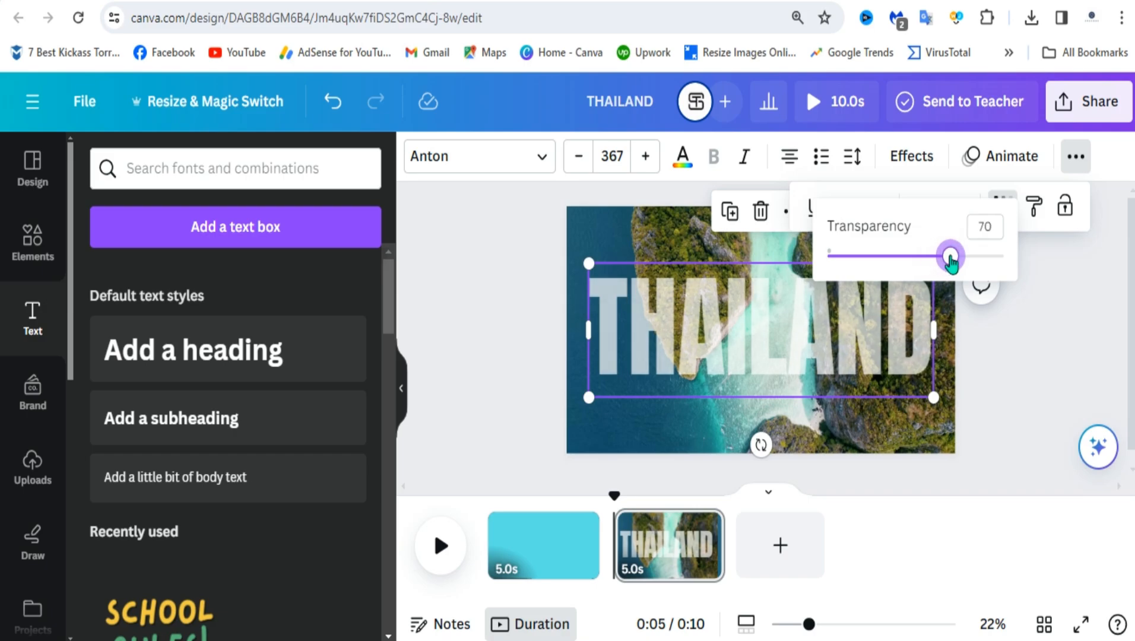
left_click(1017, 327)
Apply the Succession text animation to the THAILAND heading and set it to run both on enter and on exit
left_click(719, 373)
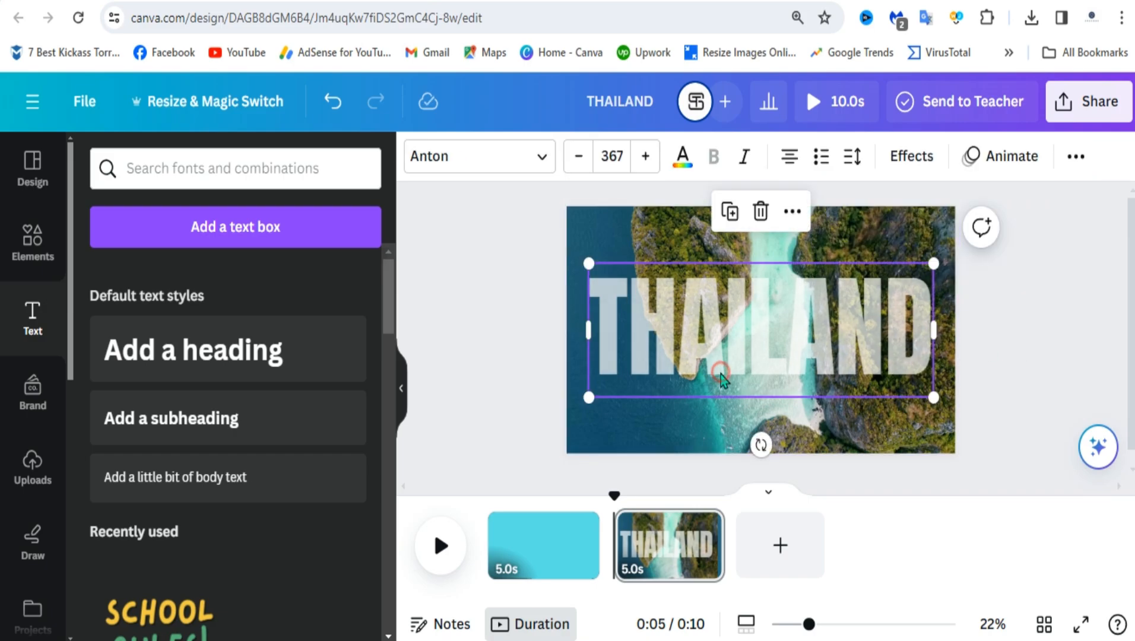
left_click(1017, 153)
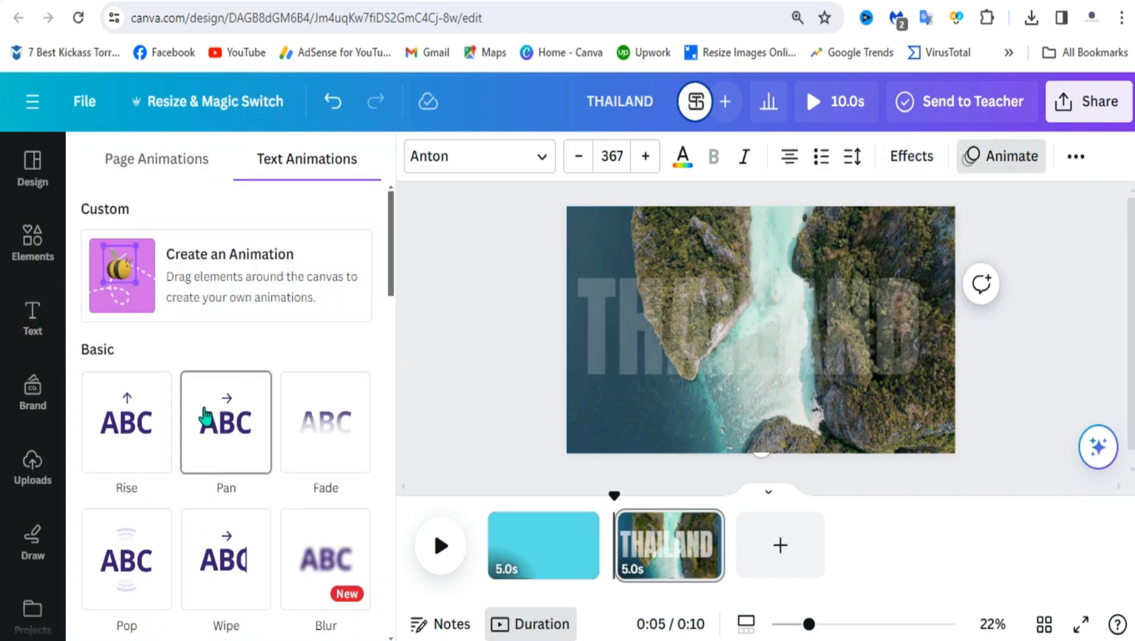
scroll(260, 468, "down", 3)
scroll(132, 436, "down", 5)
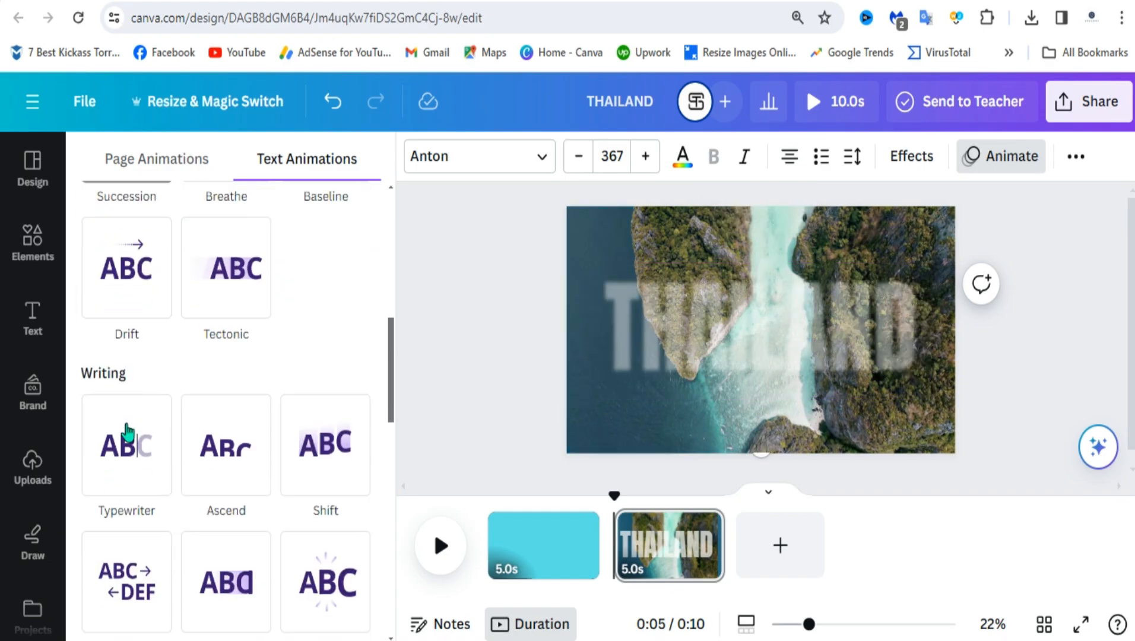
scroll(132, 436, "up", 4)
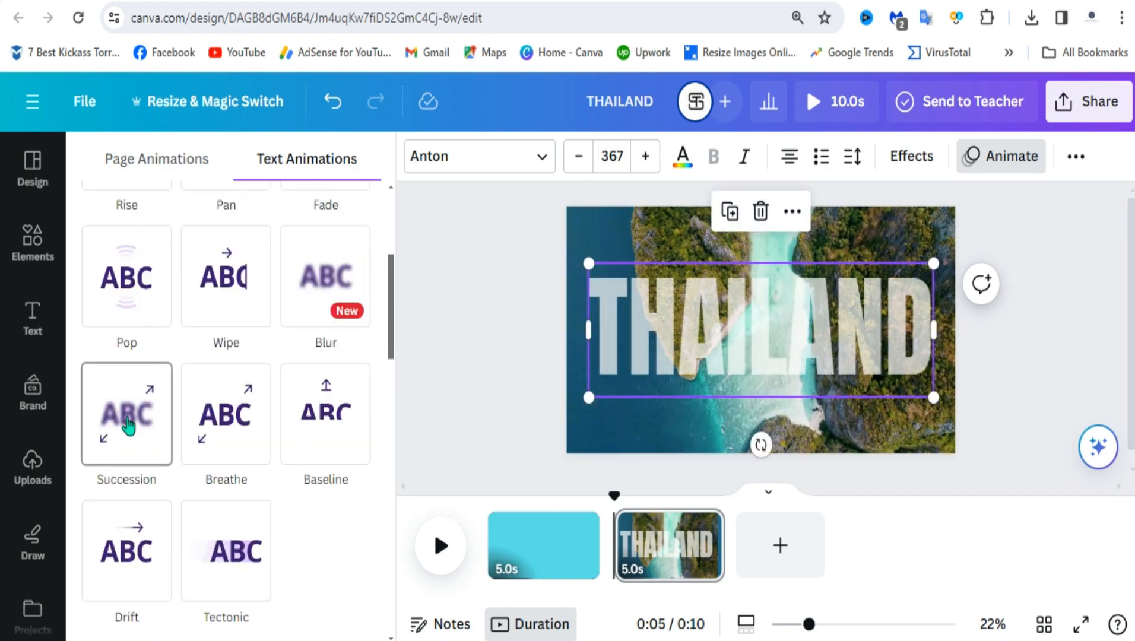
left_click(128, 425)
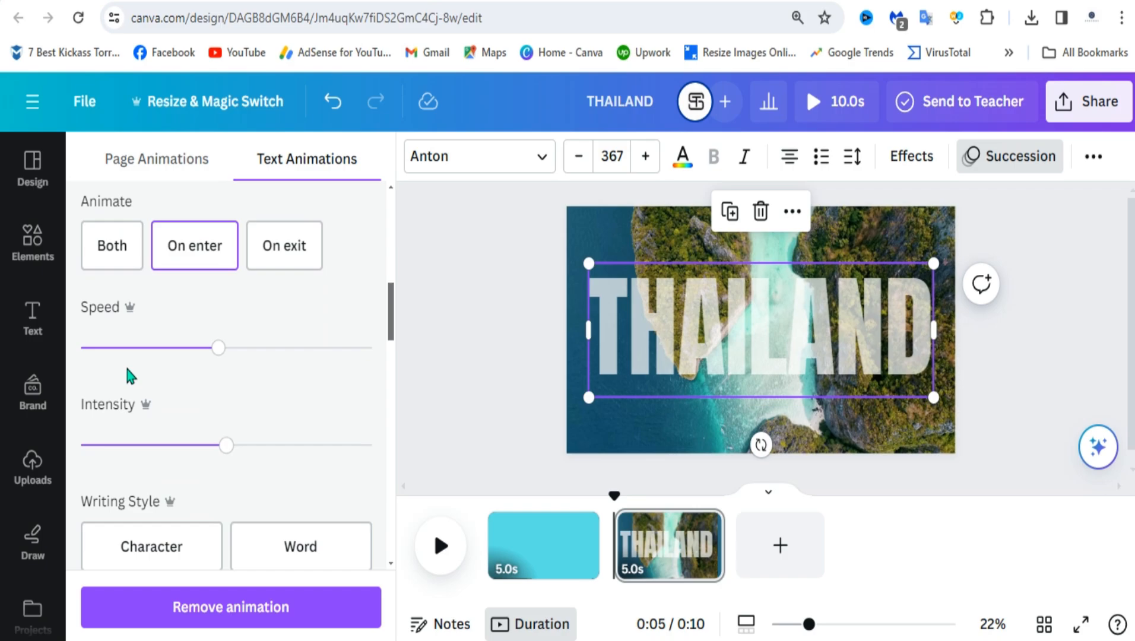
left_click(93, 254)
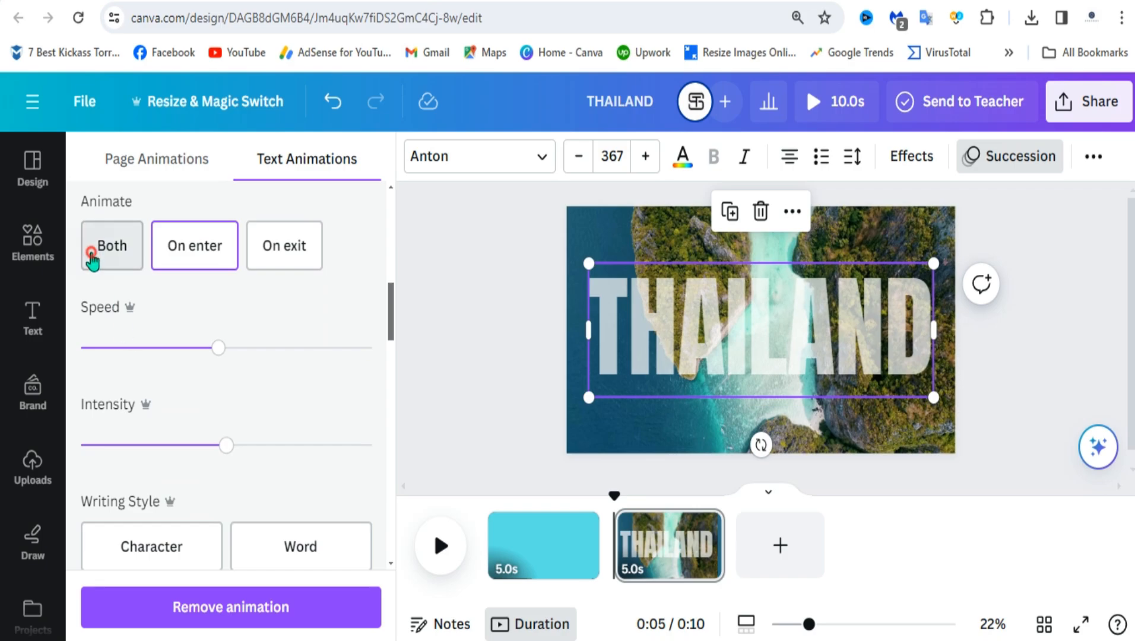
Add a heading reading "Travel" to the turquoise first page
left_click(497, 353)
left_click(511, 537)
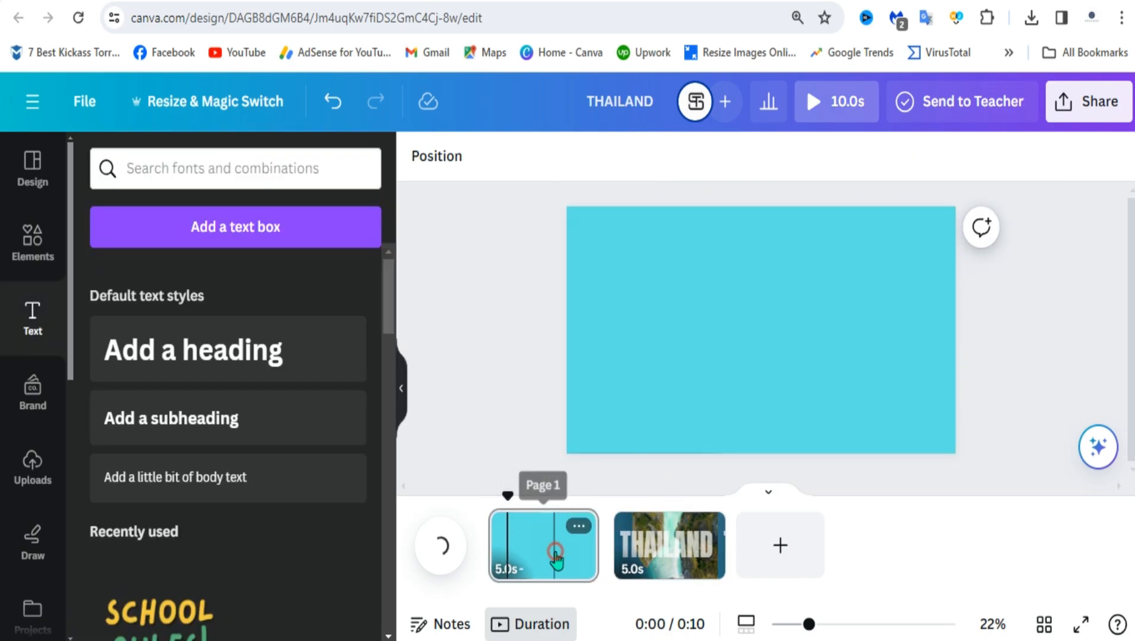
left_click(555, 553)
left_click(499, 353)
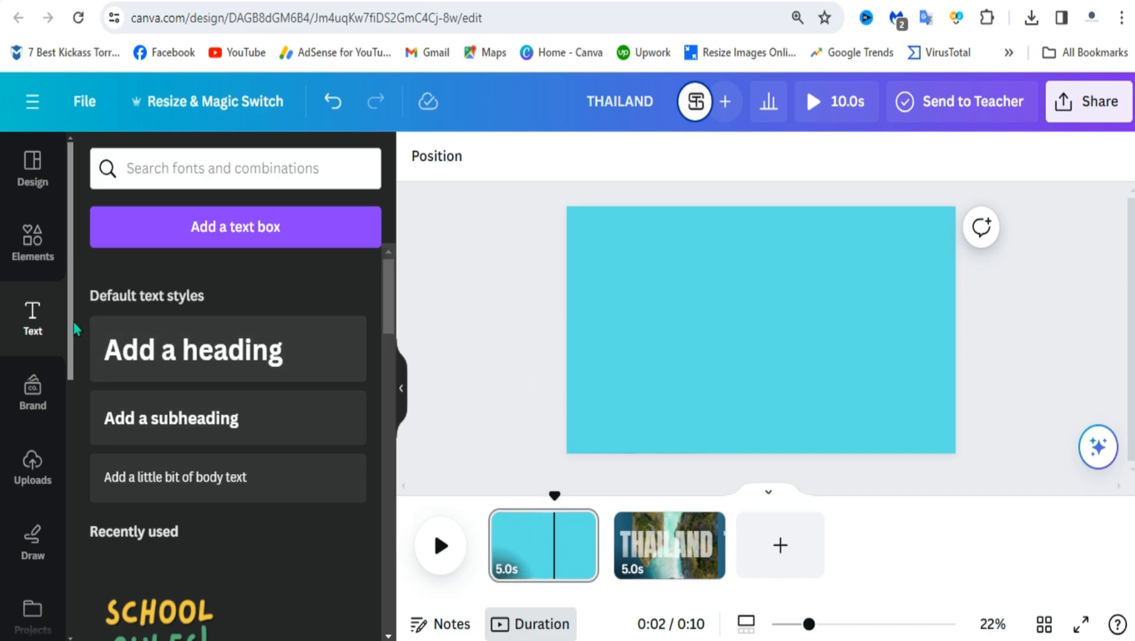
left_click(193, 352)
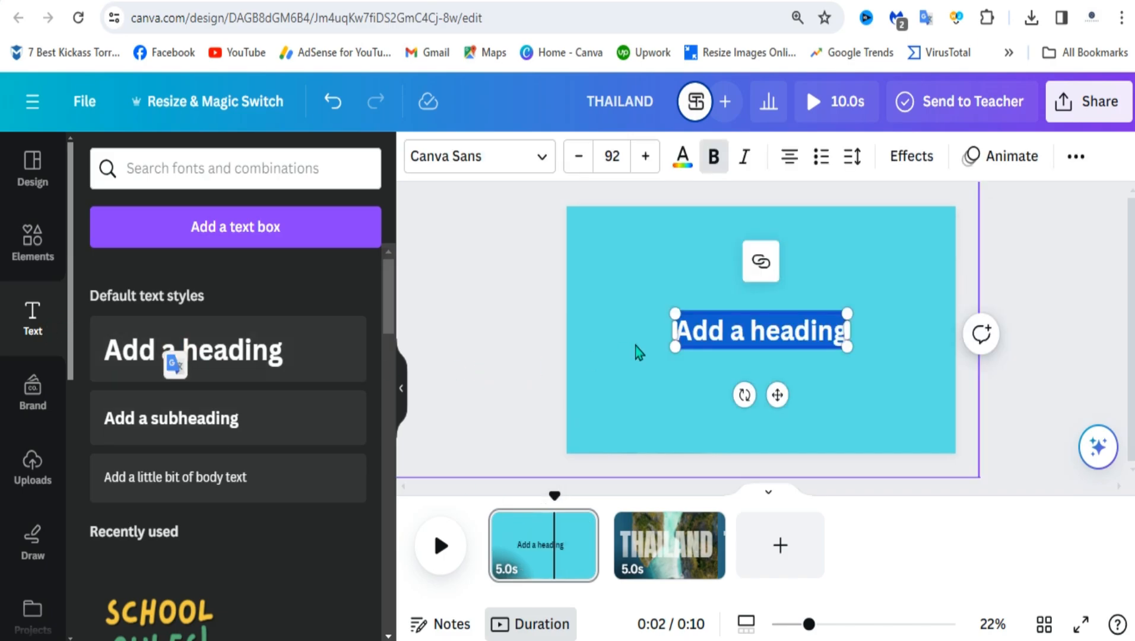
type("tRAVEL")
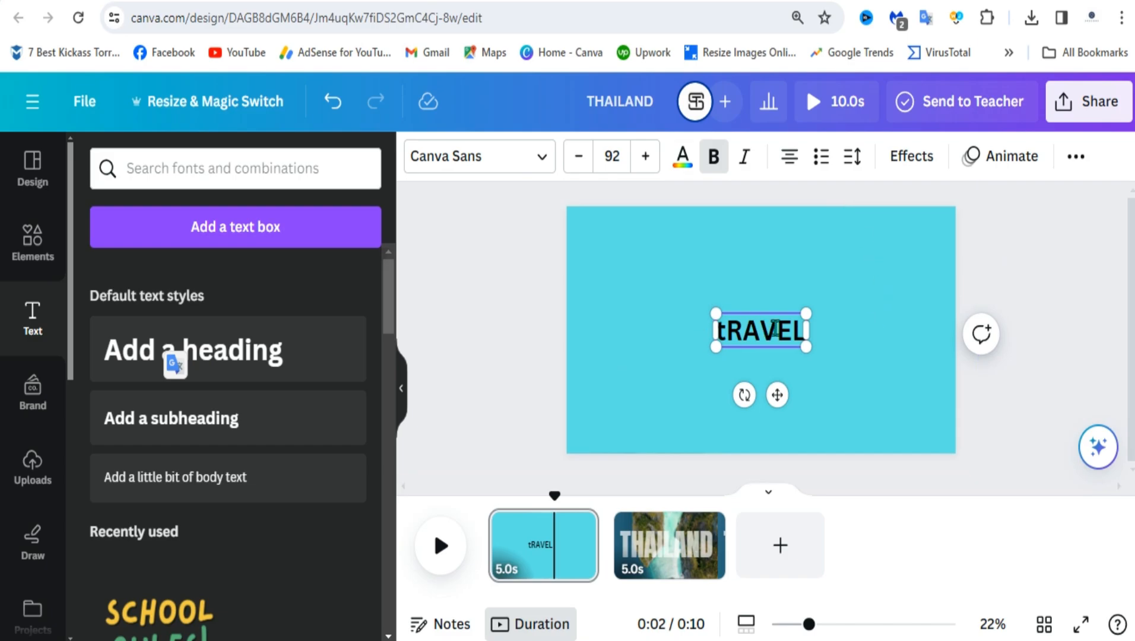
double_click(775, 328)
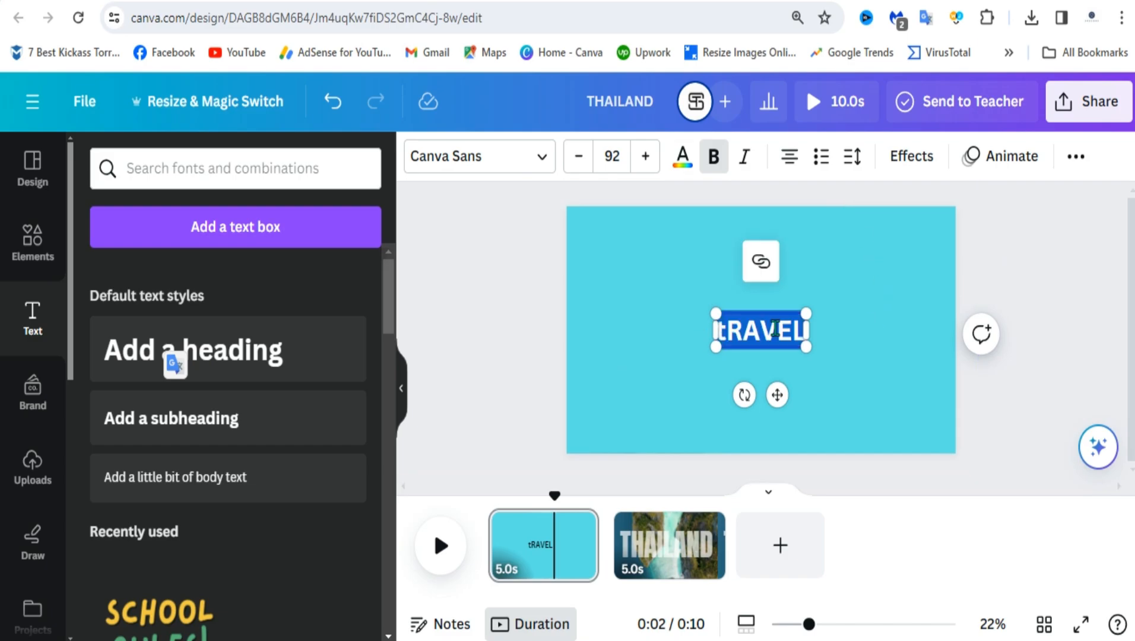
type("Travel")
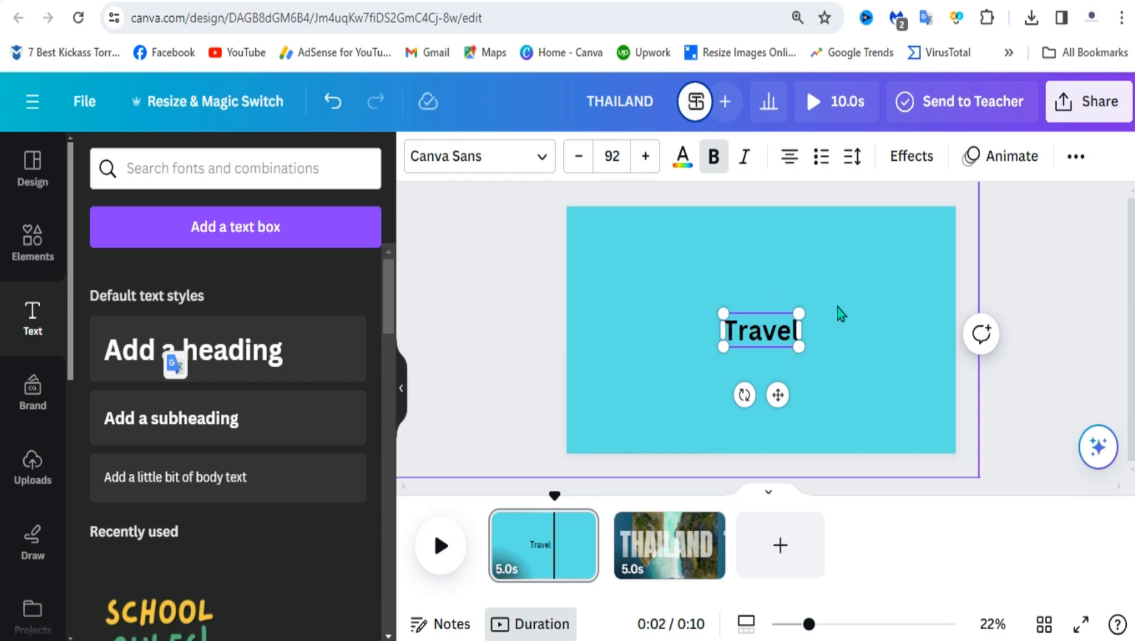
left_click(1064, 272)
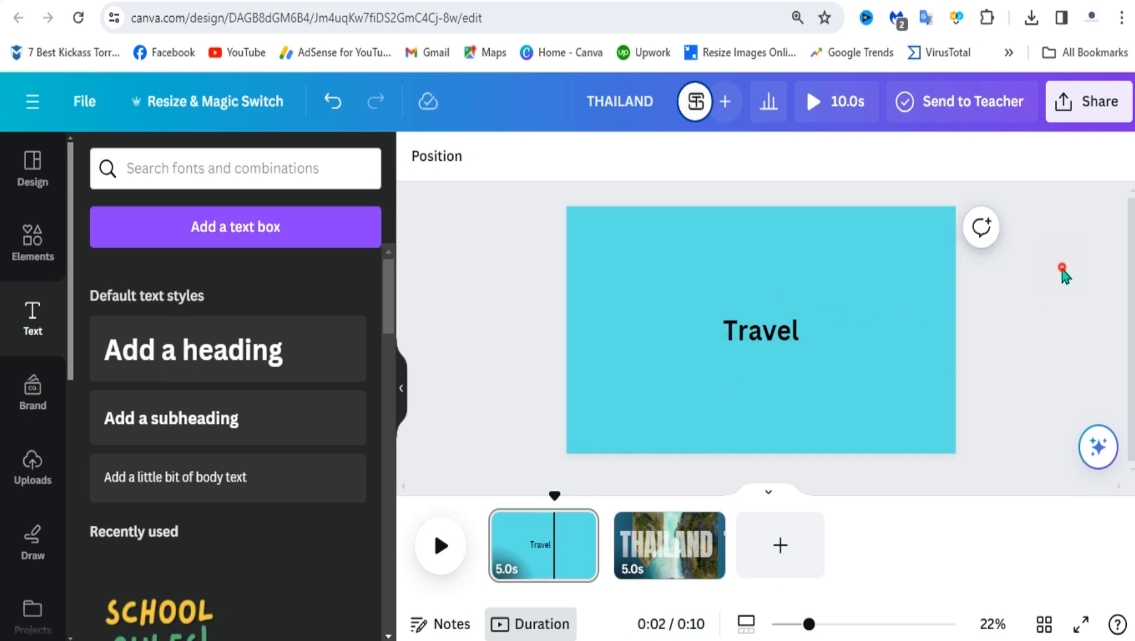
Change the Travel heading's font to Feeling Passionate
left_click(759, 345)
left_click(506, 161)
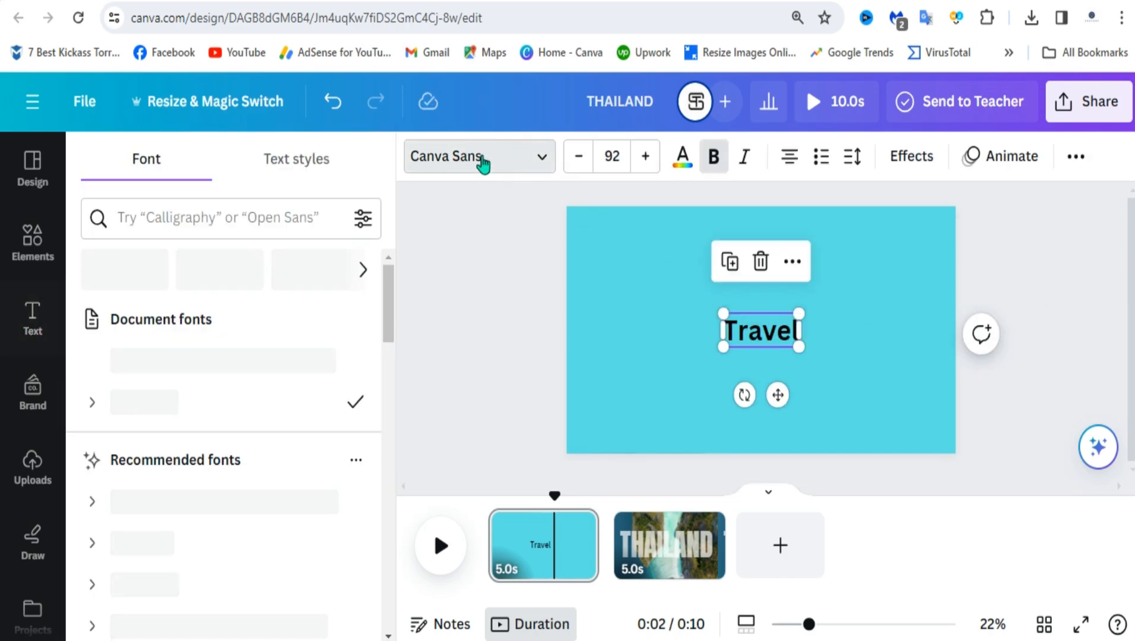
left_click(165, 221)
type("fee")
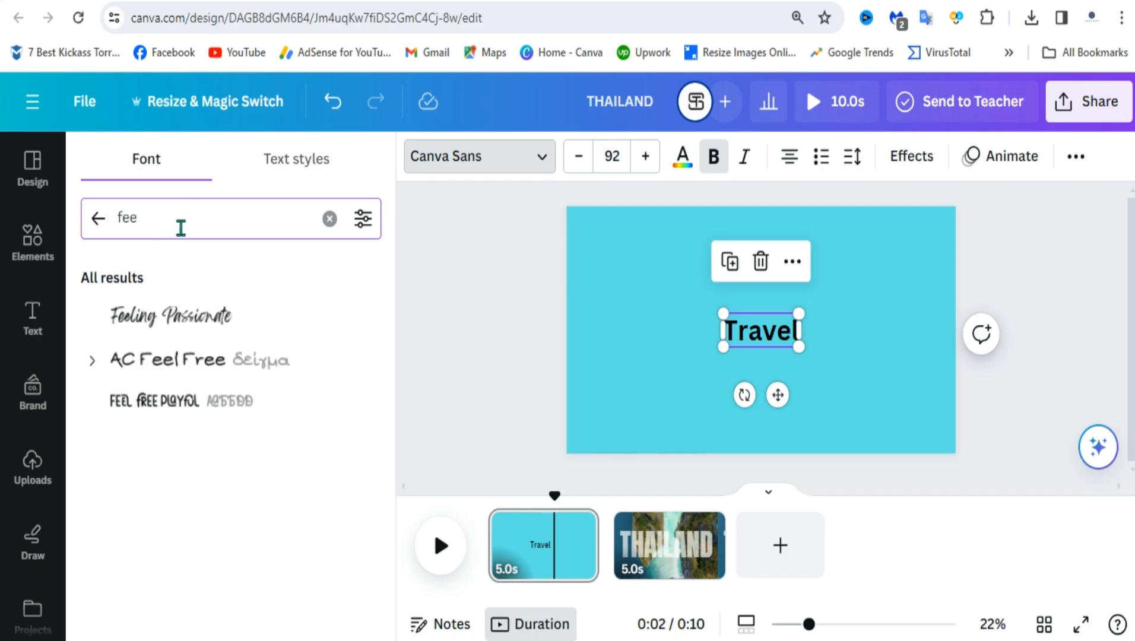
key("BackSpace")
key("BackSpace")
key("BackSpace")
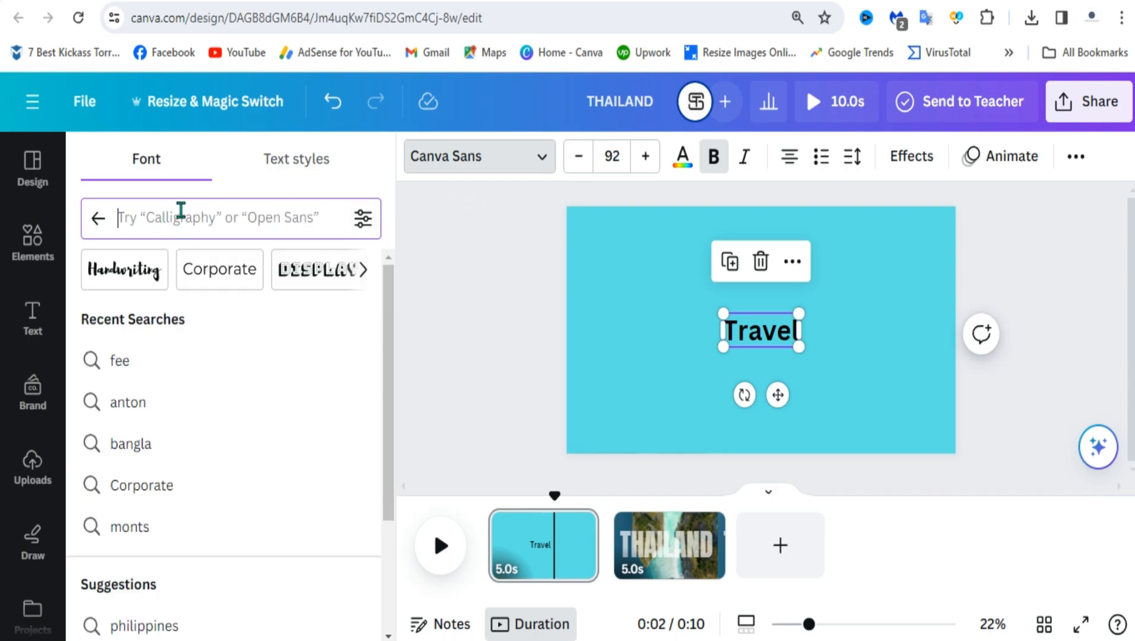
type("fee")
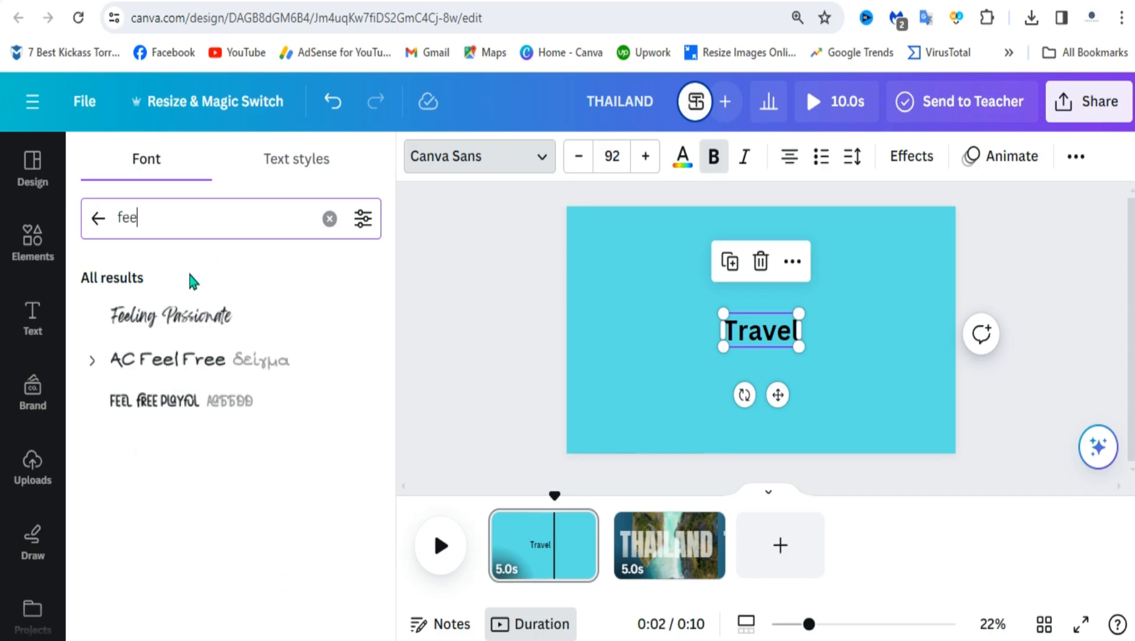
left_click(167, 318)
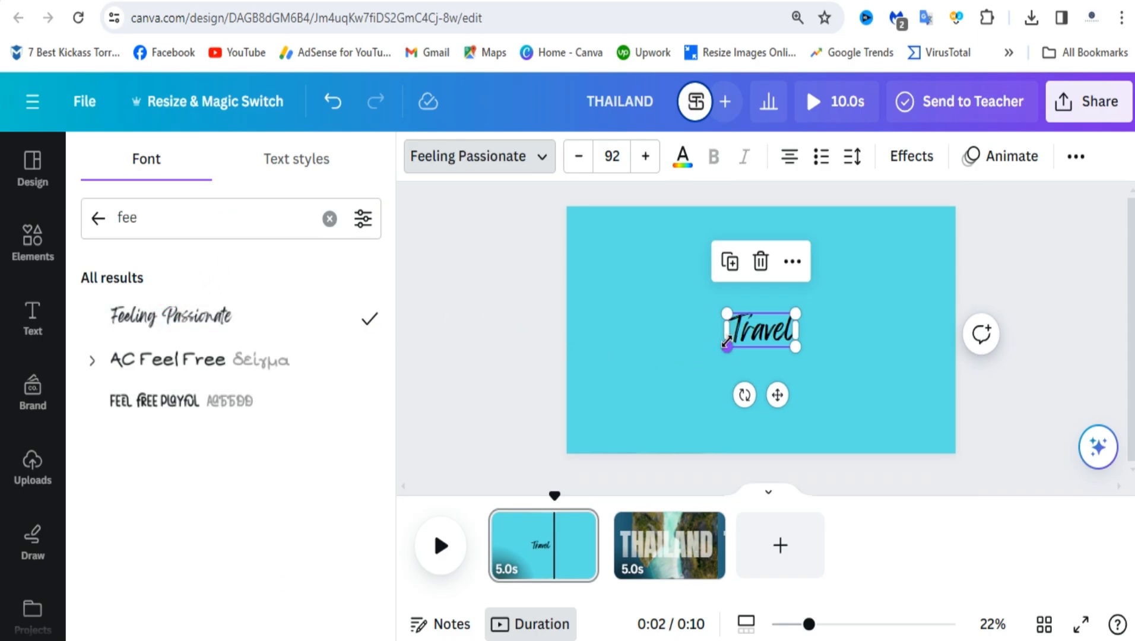
Enlarge the Travel heading to font size 320 and centre it on the page
left_click_drag(726, 342, 646, 461)
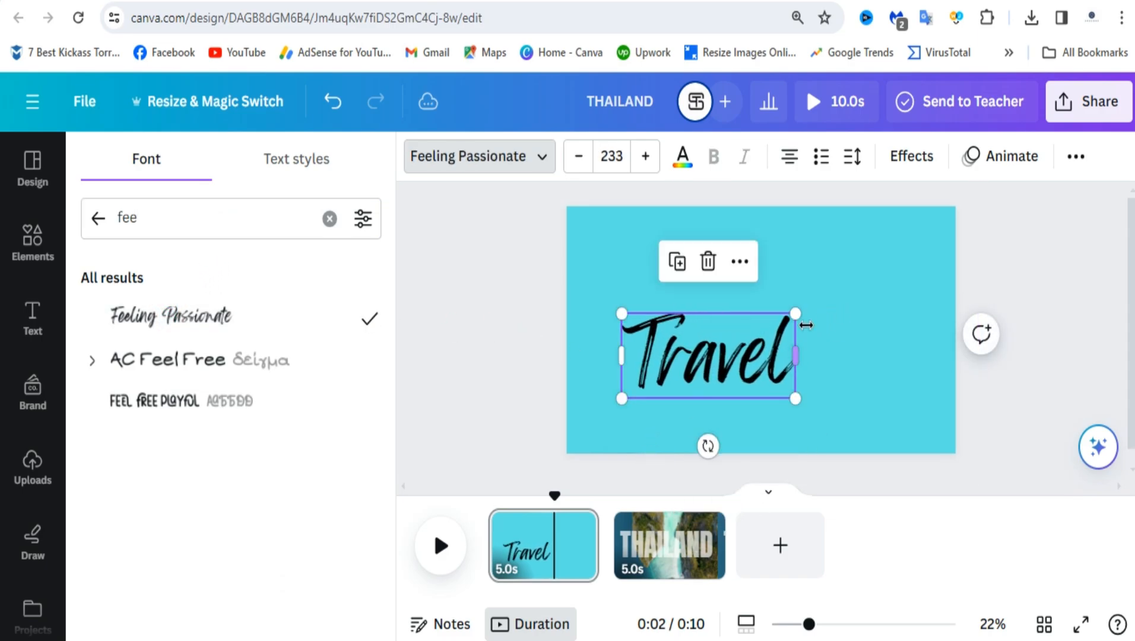
left_click_drag(806, 325, 860, 282)
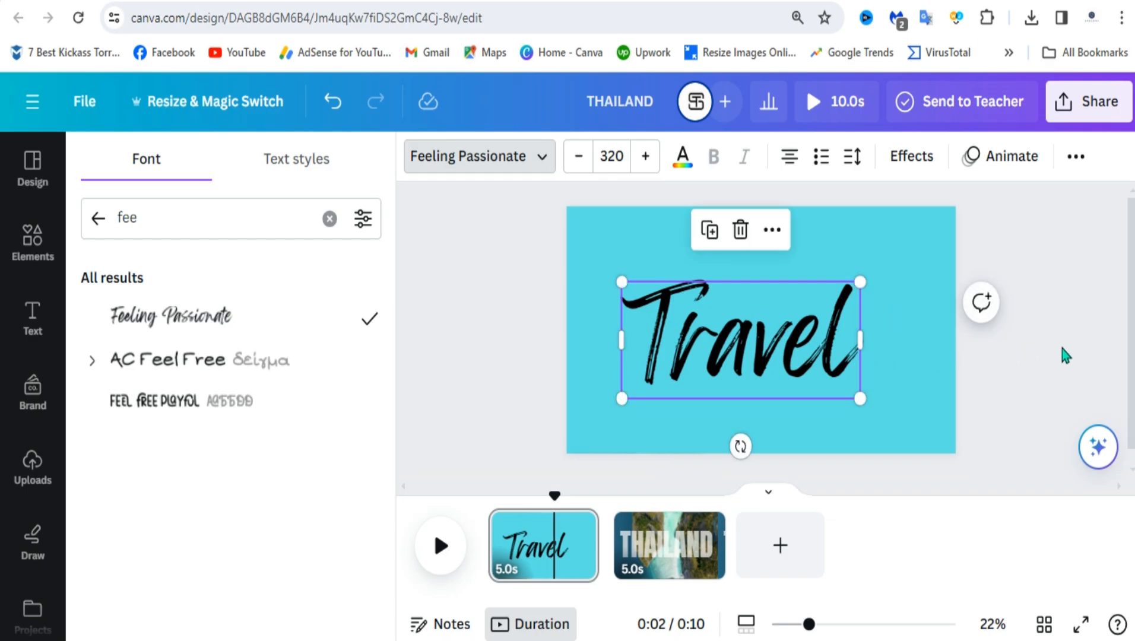
left_click(973, 348)
left_click_drag(718, 343, 738, 336)
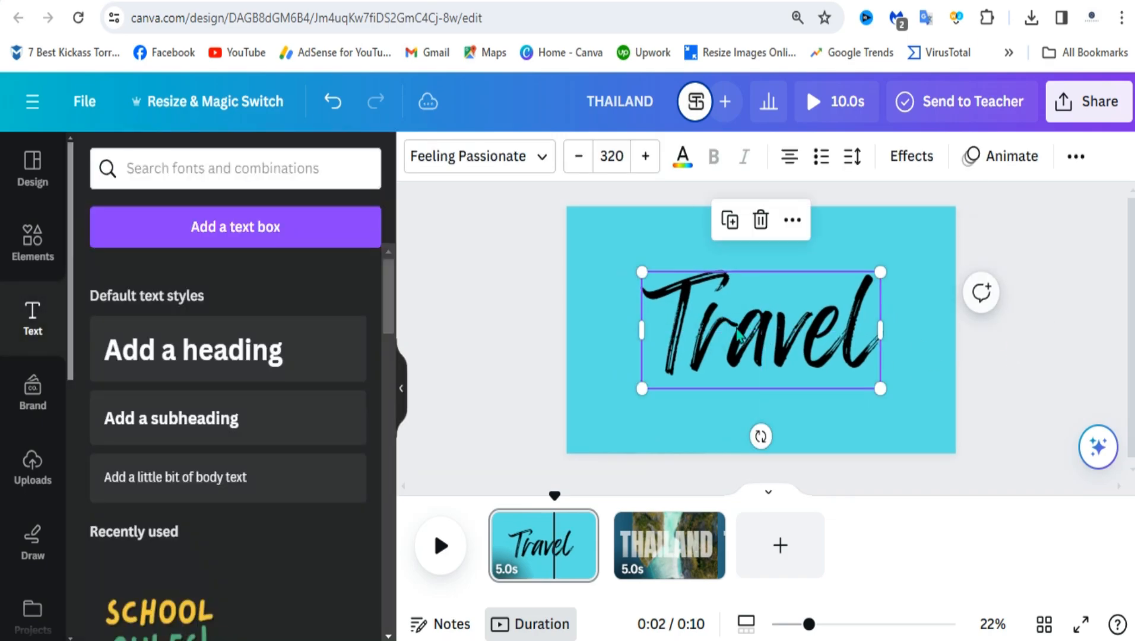
Duplicate the Travel heading, change the copy's text to "To" and place it below the original near the page's lower edge
double_click(758, 336)
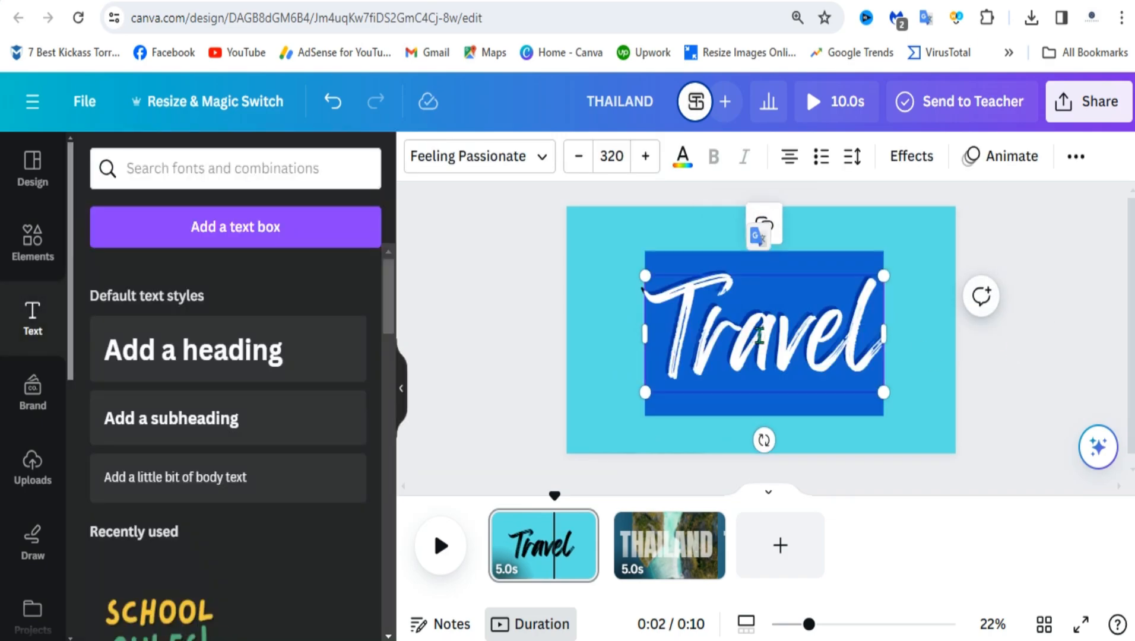
key("BackSpace")
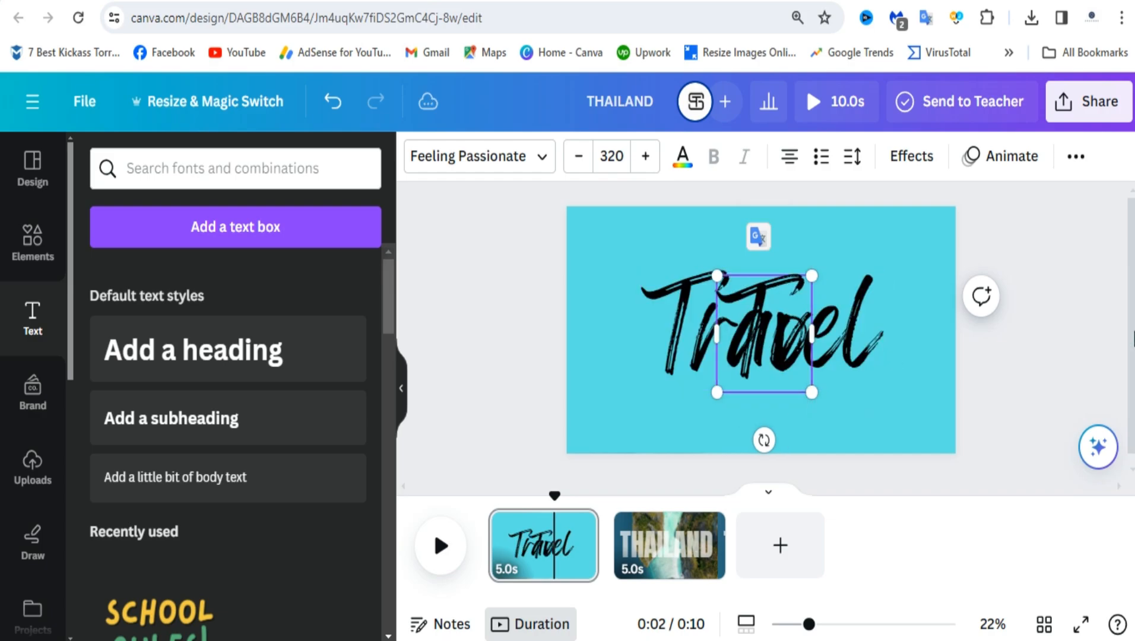
left_click_drag(780, 343, 776, 369)
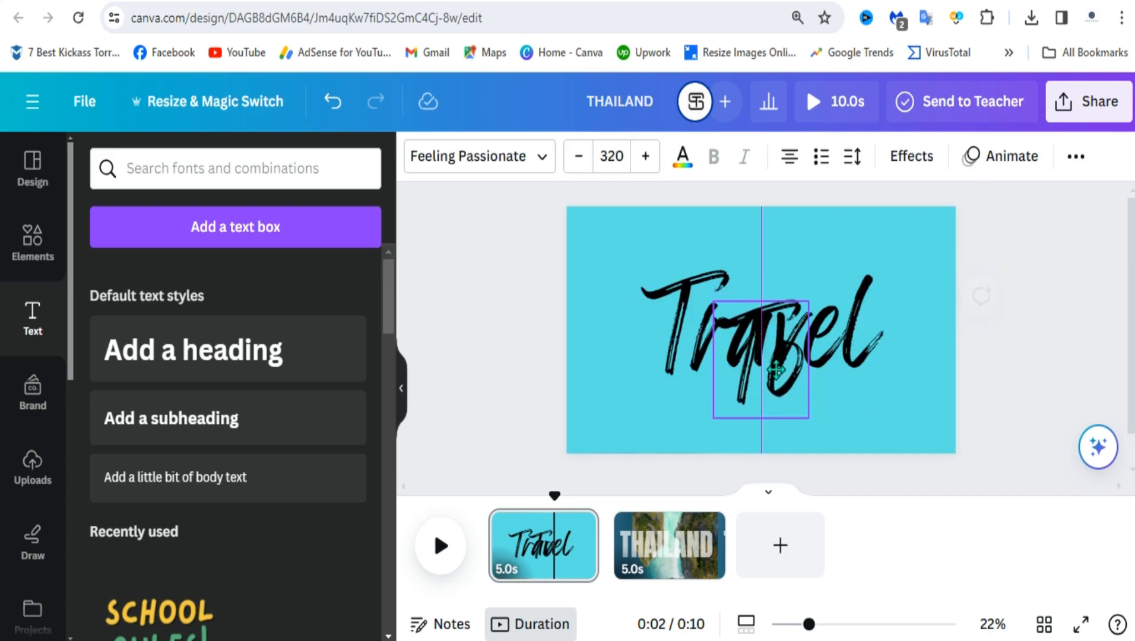
type("To")
Show the Travel heading's timing and shorten it to end just before the middle of the first page
left_click(681, 325)
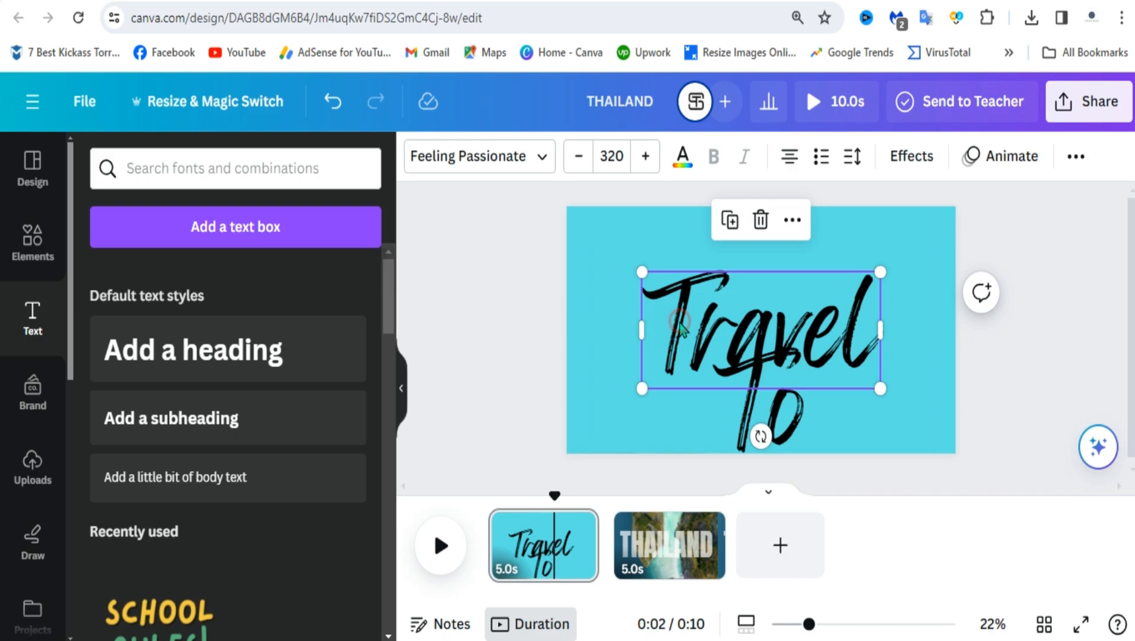
right_click(680, 325)
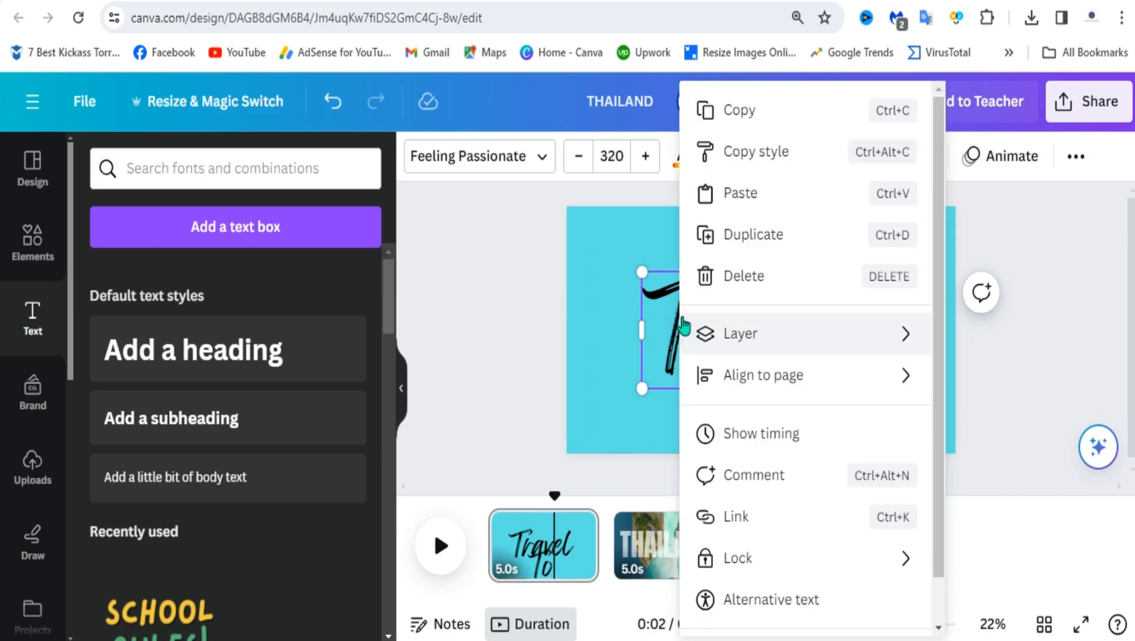
left_click(817, 447)
left_click_drag(592, 507, 527, 523)
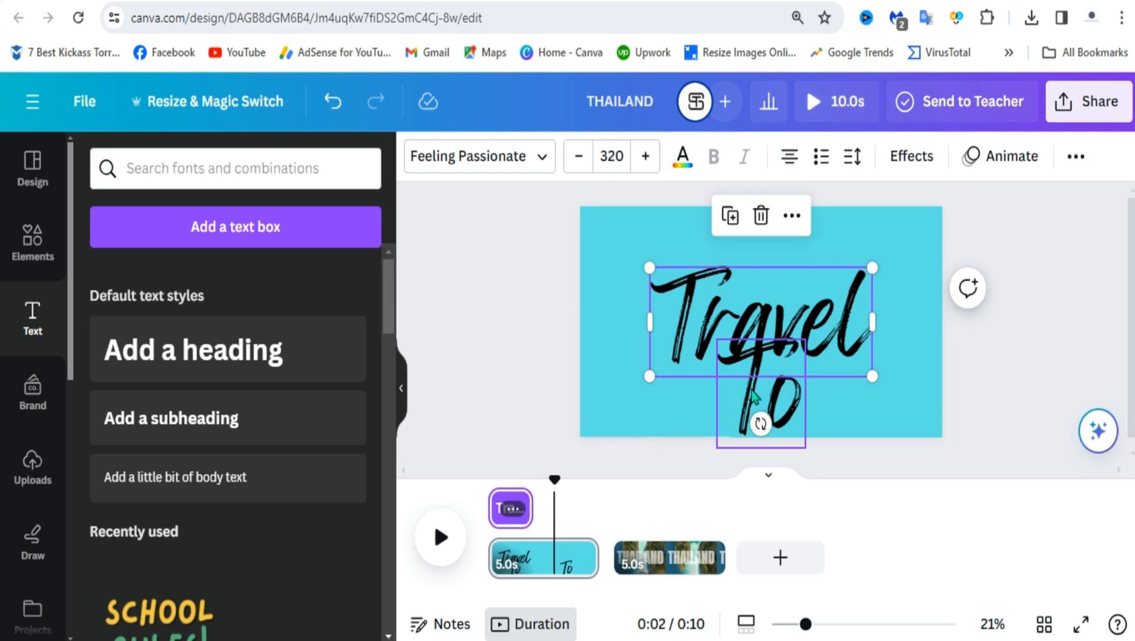
Trim the start of the "To" heading's timing to where Travel ends and play back the transition
left_click(788, 400)
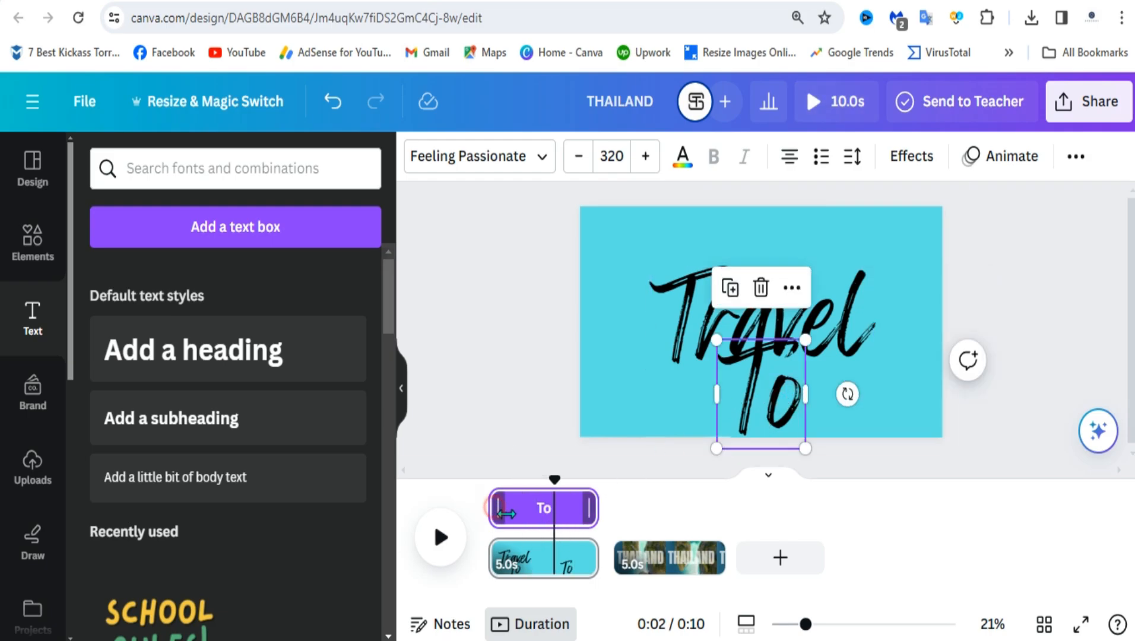
mouse_move(492, 516)
left_mouse_down()
mouse_move(541, 517)
mouse_move(506, 501)
left_mouse_up()
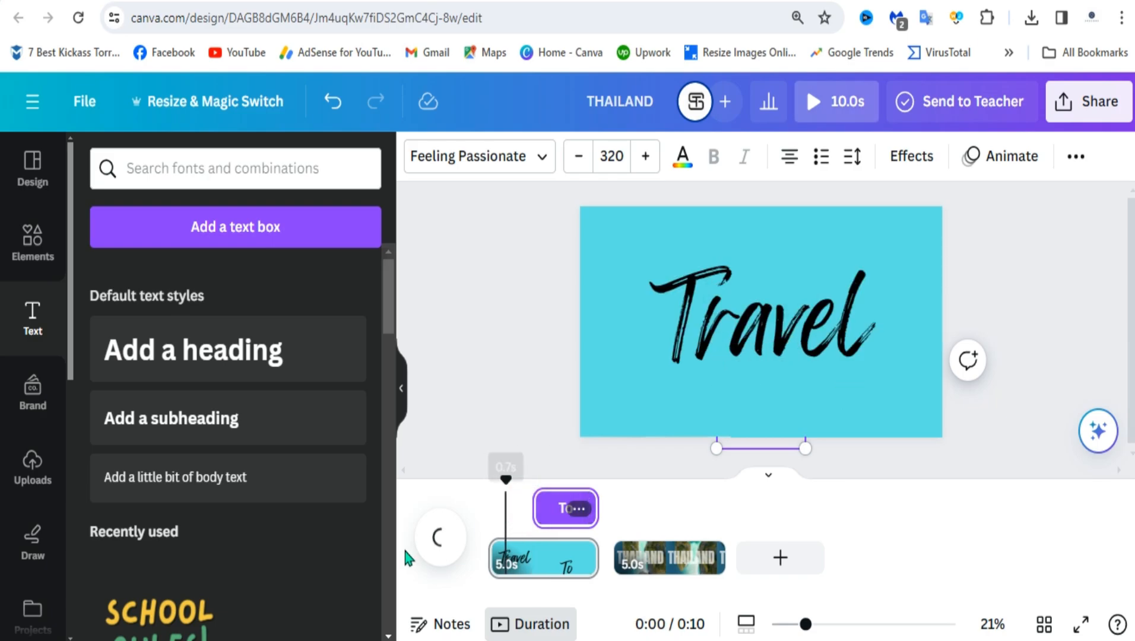
left_click(441, 548)
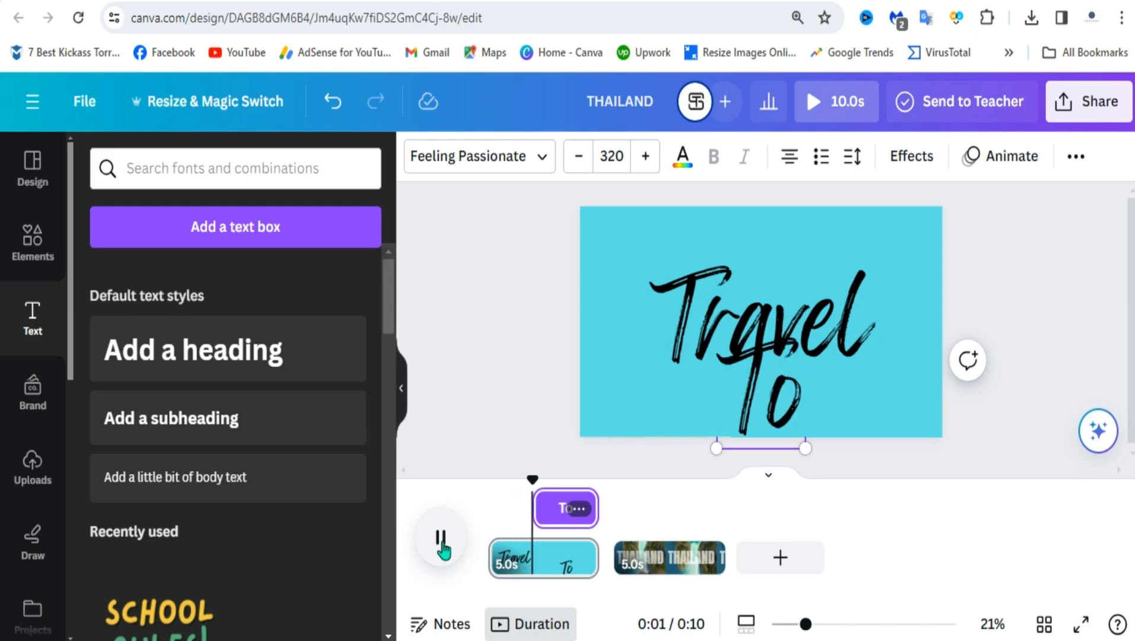
left_click(441, 547)
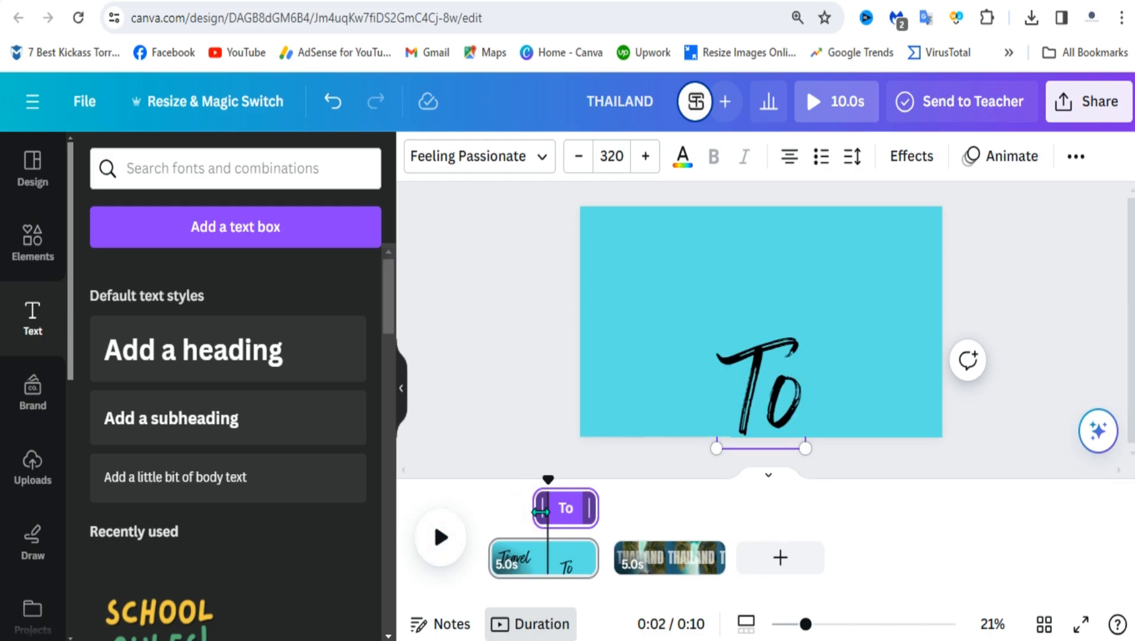
Delay the start of the "To" heading slightly to leave a small gap after Travel, and replay the transition
left_click_drag(541, 513, 541, 513)
left_click_drag(545, 479, 520, 509)
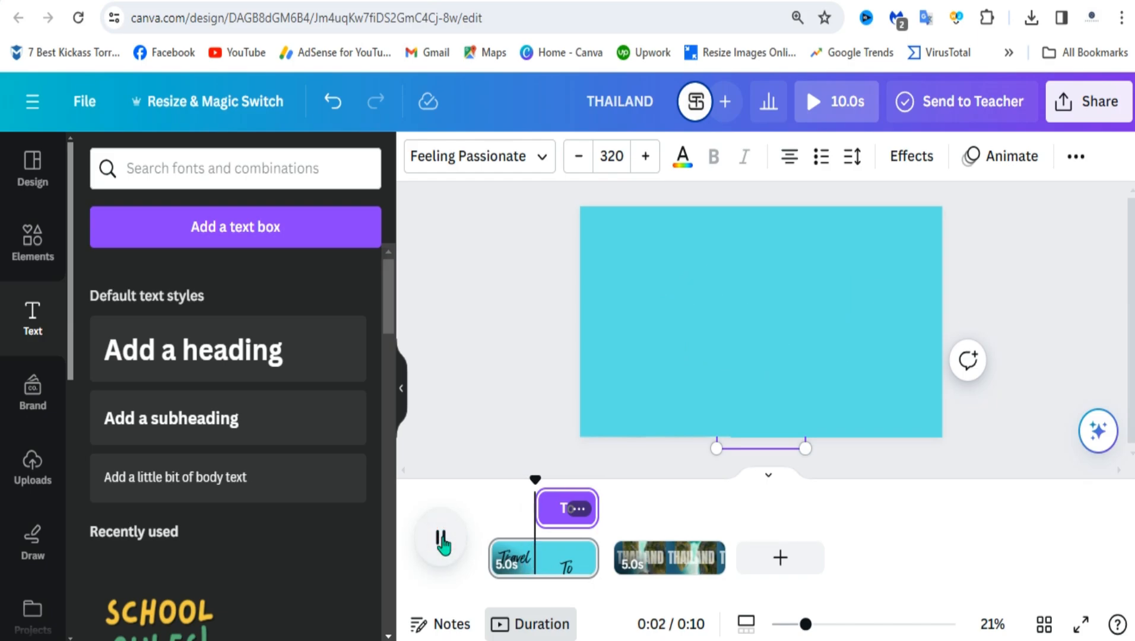
left_click(441, 537)
left_click(754, 389)
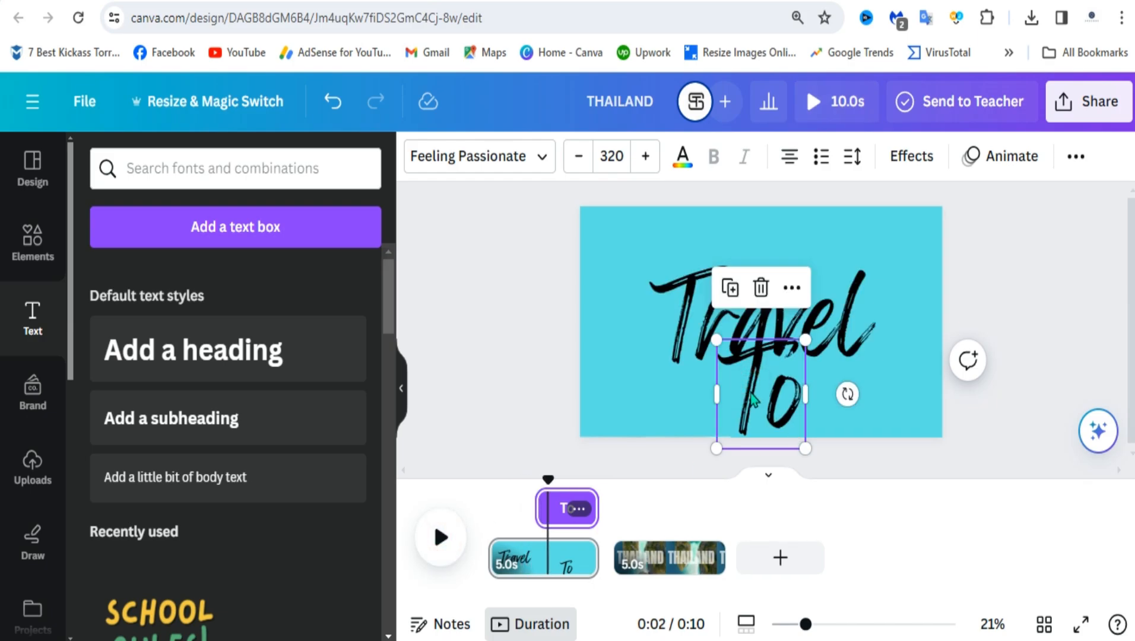
Apply the Baseline text animation to the Travel heading
left_click(724, 328)
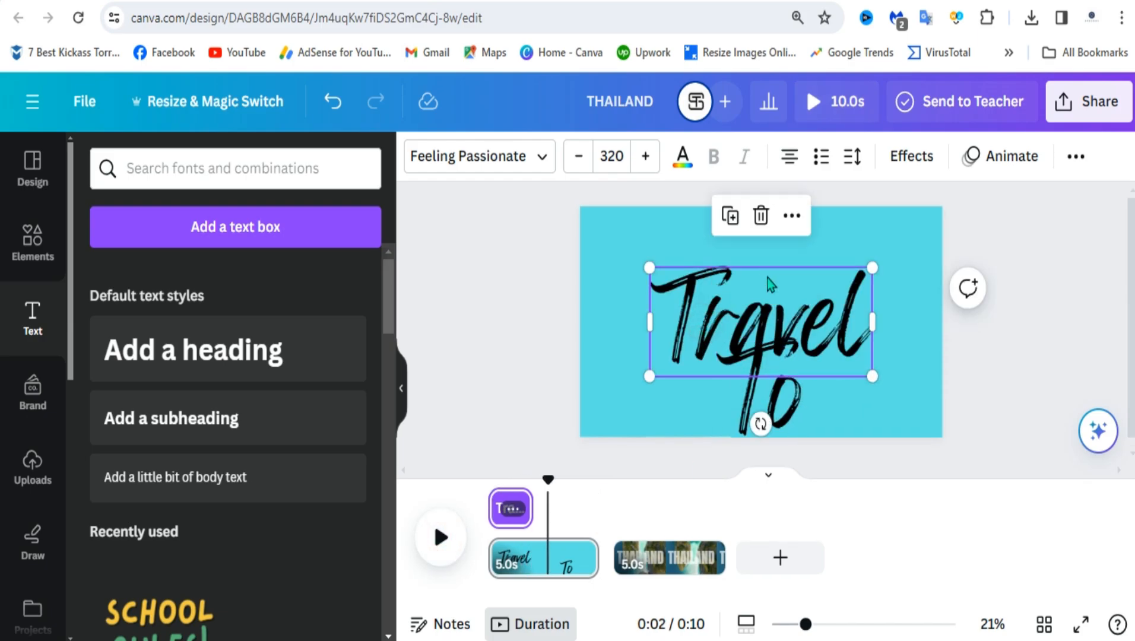
left_click(973, 155)
scroll(248, 451, "down", 9)
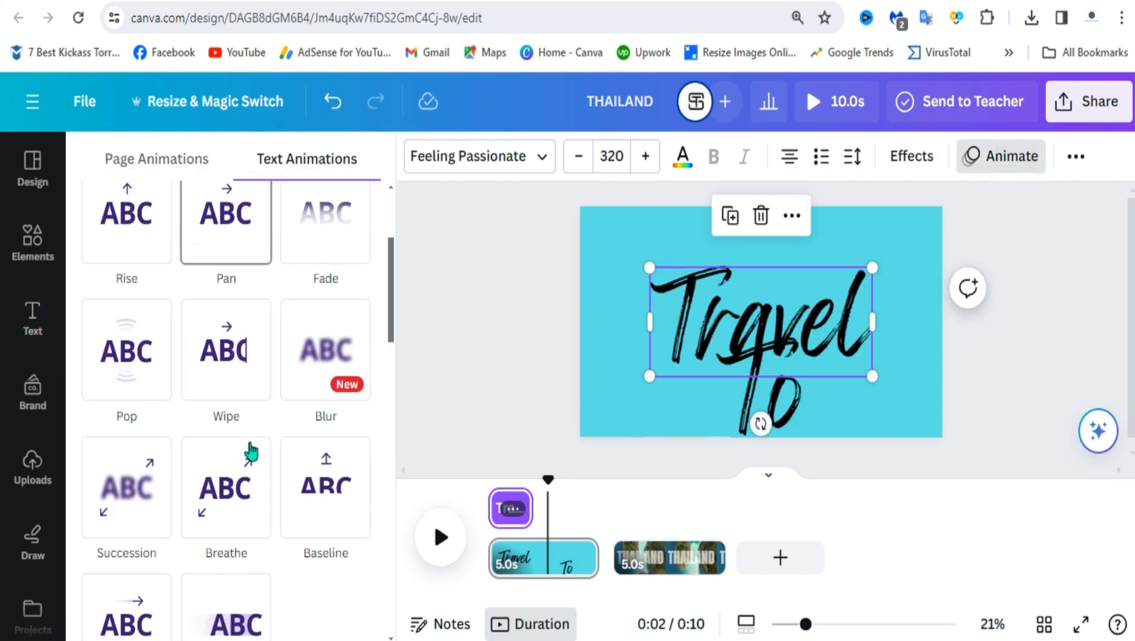
scroll(174, 480, "up", 4)
left_click(328, 414)
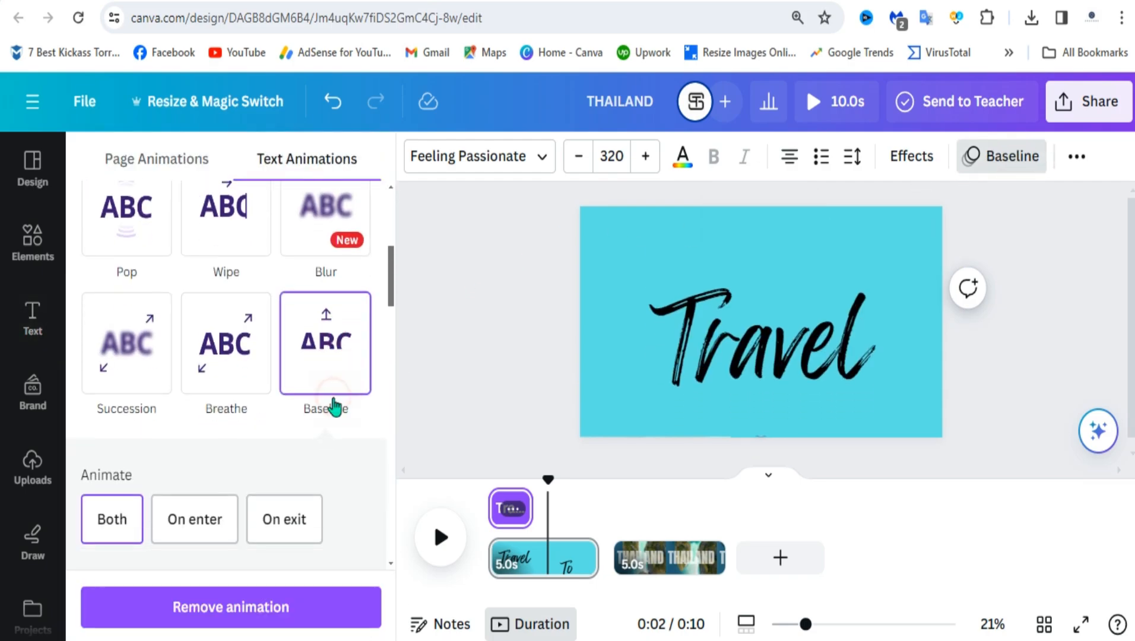
Apply the Baseline text animation to the "To" heading
left_click(762, 404)
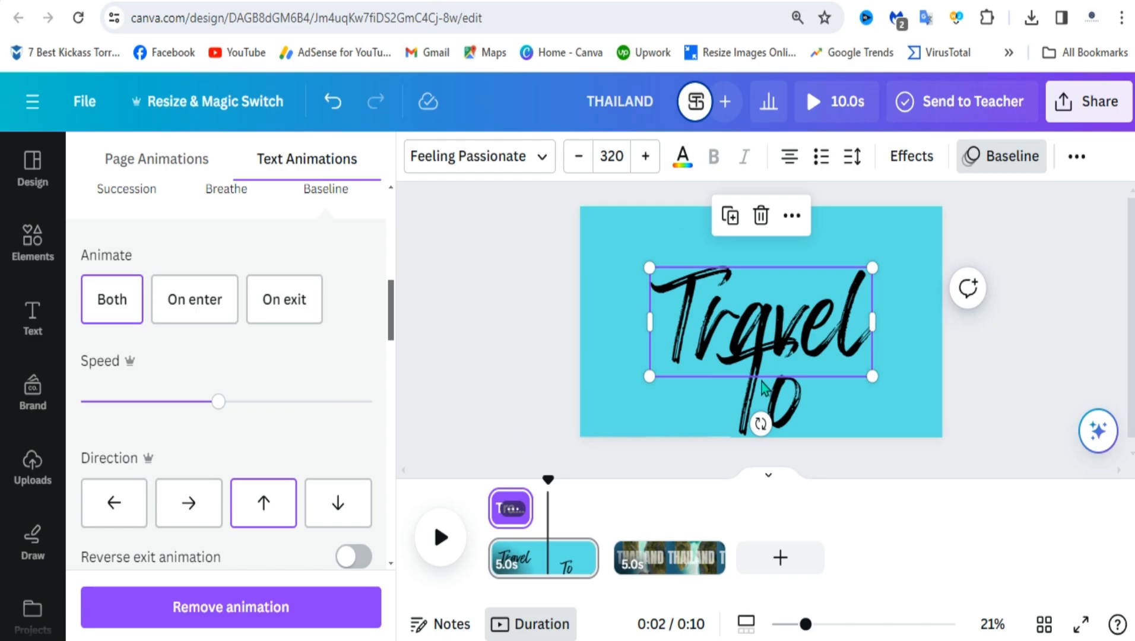
scroll(335, 352, "up", 3)
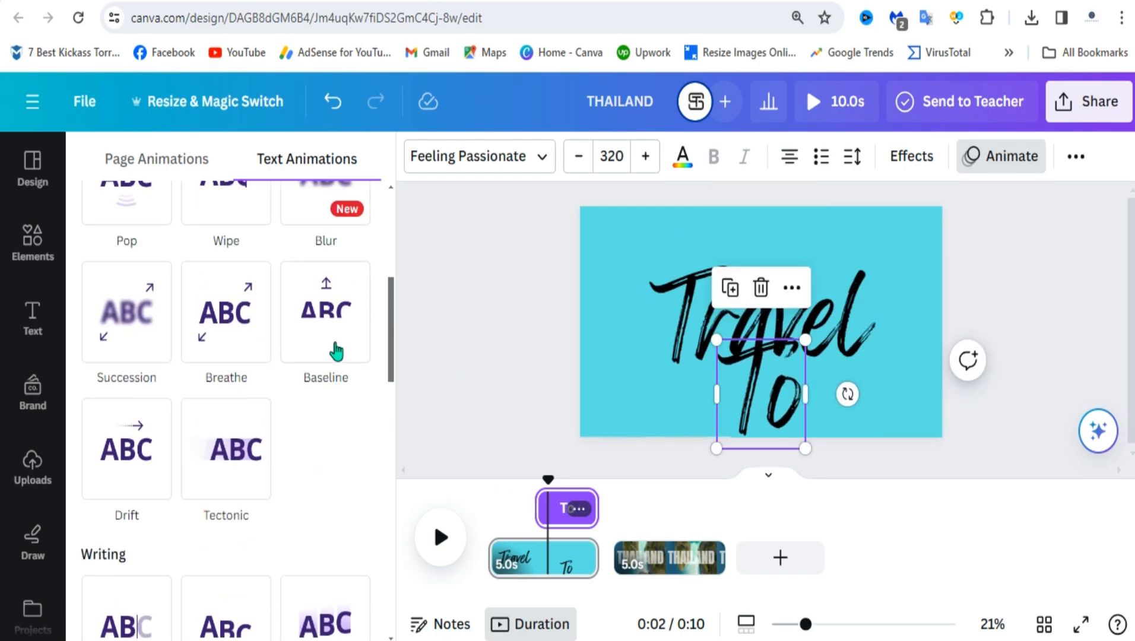
left_click(320, 349)
left_click(1063, 293)
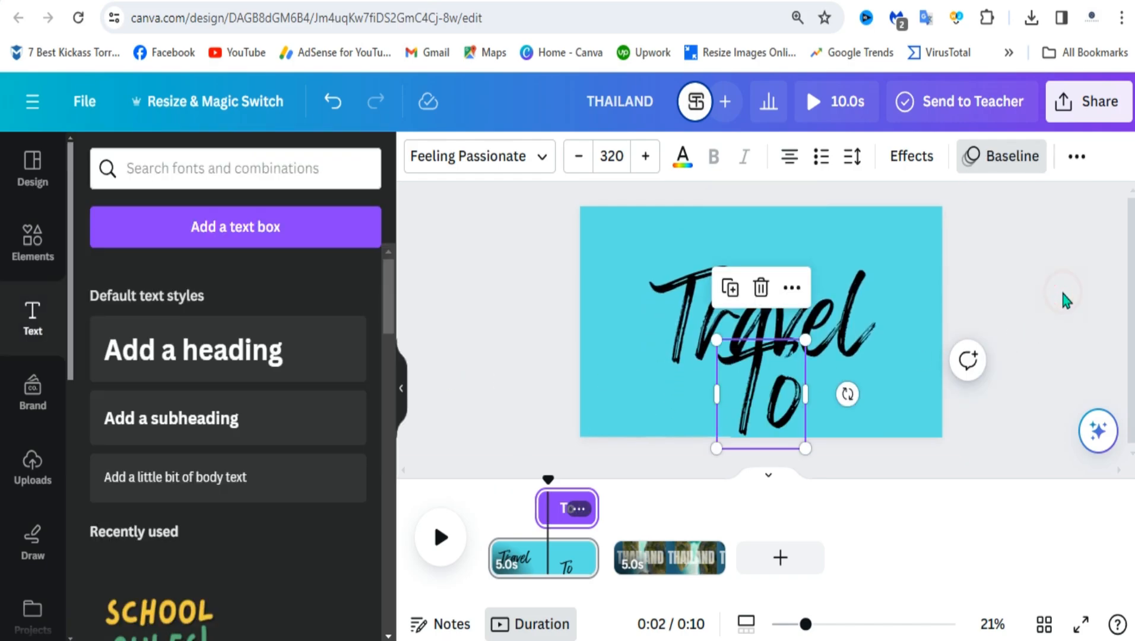
Move the "To" heading up to the page centre over Travel and play the first page from its start
left_click_drag(762, 409, 756, 333)
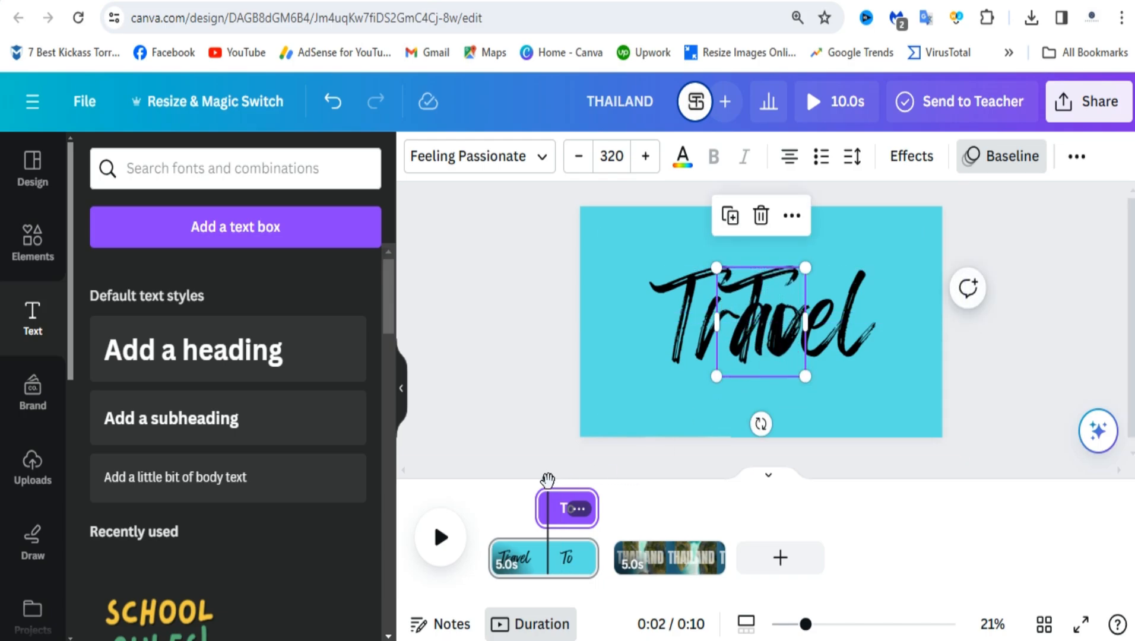
left_click_drag(548, 480, 439, 532)
left_click(424, 540)
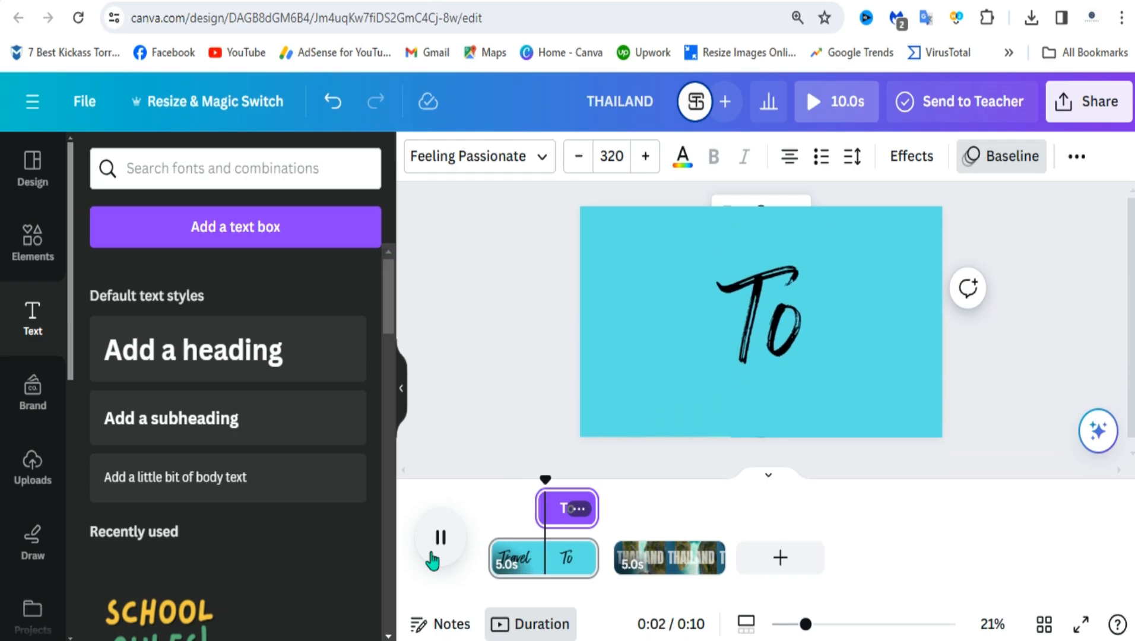
Add a Match & Move transition lasting 2.5 seconds between the two pages and play the video from the start
left_click(608, 572)
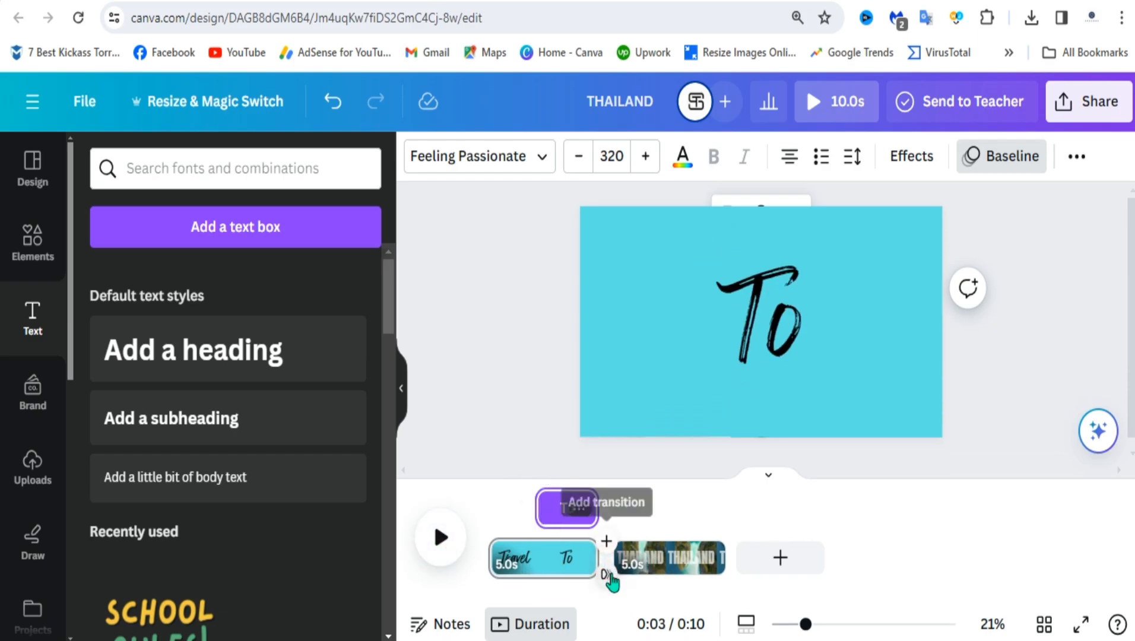
left_click(617, 572)
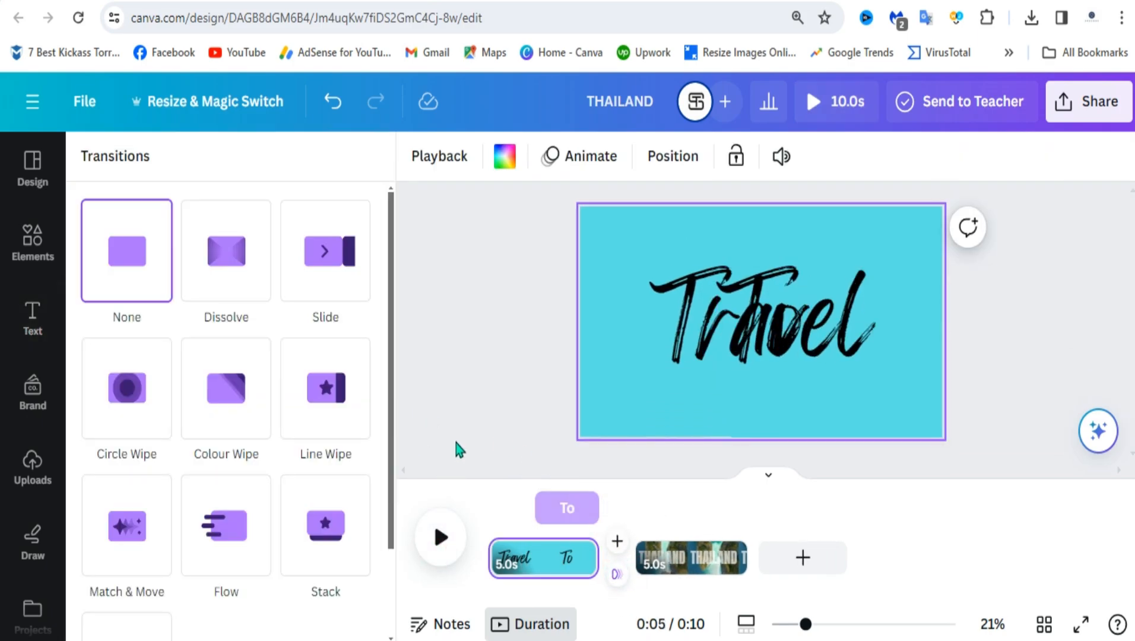
scroll(396, 412, "down", 1)
left_click(98, 427)
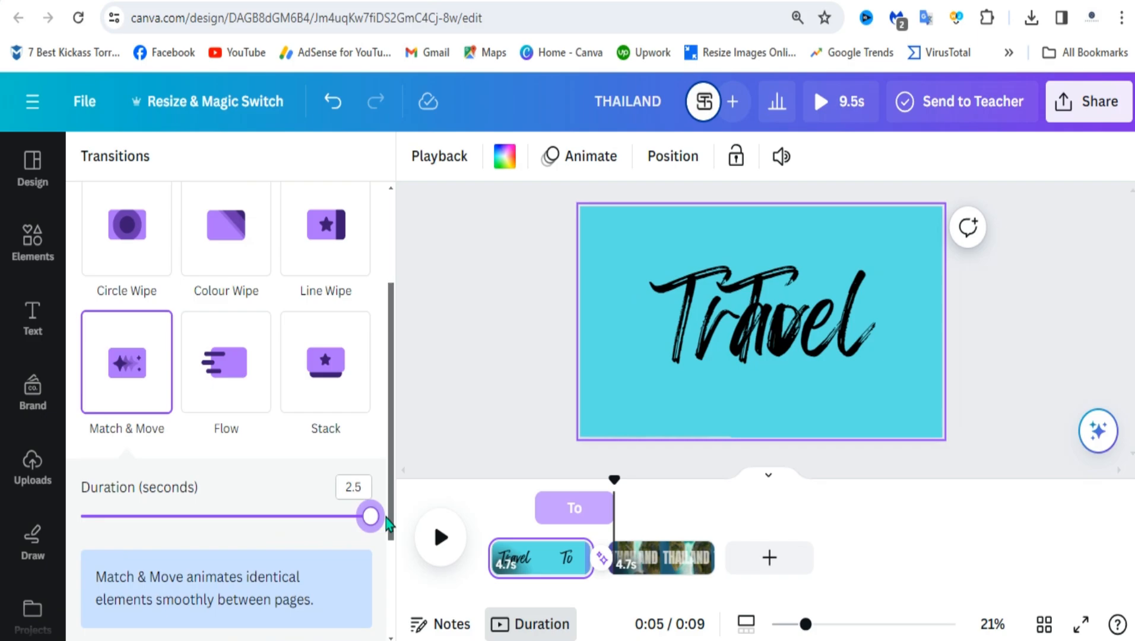
left_click(440, 537)
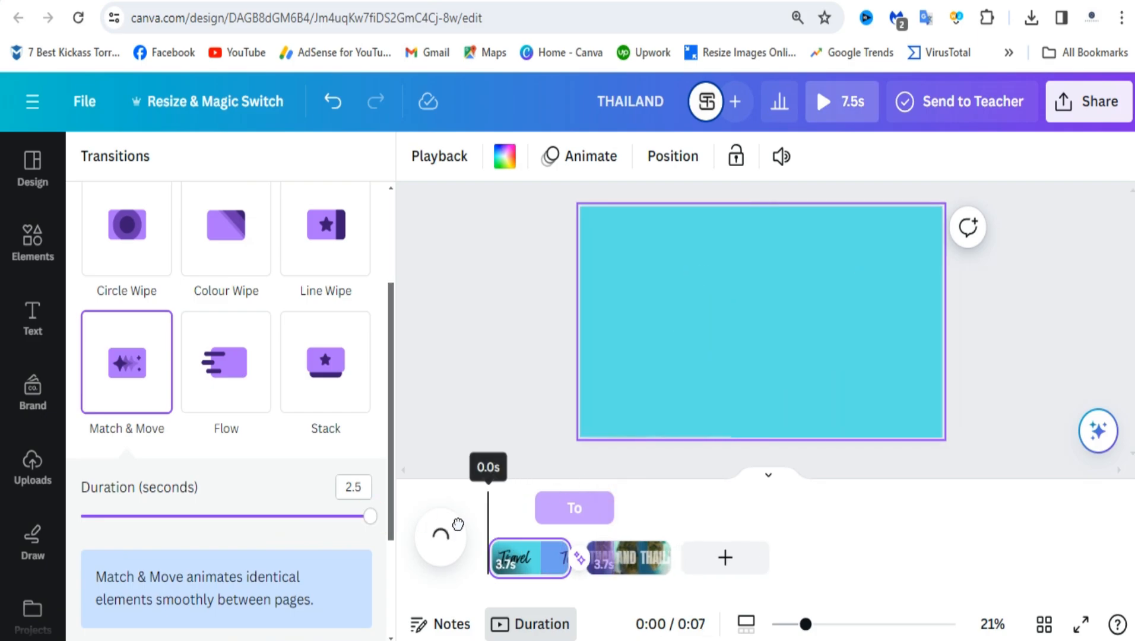
Pause where "To" and THAILAND overlap and trim the start of the THAILAND title to about that point
left_click(444, 543)
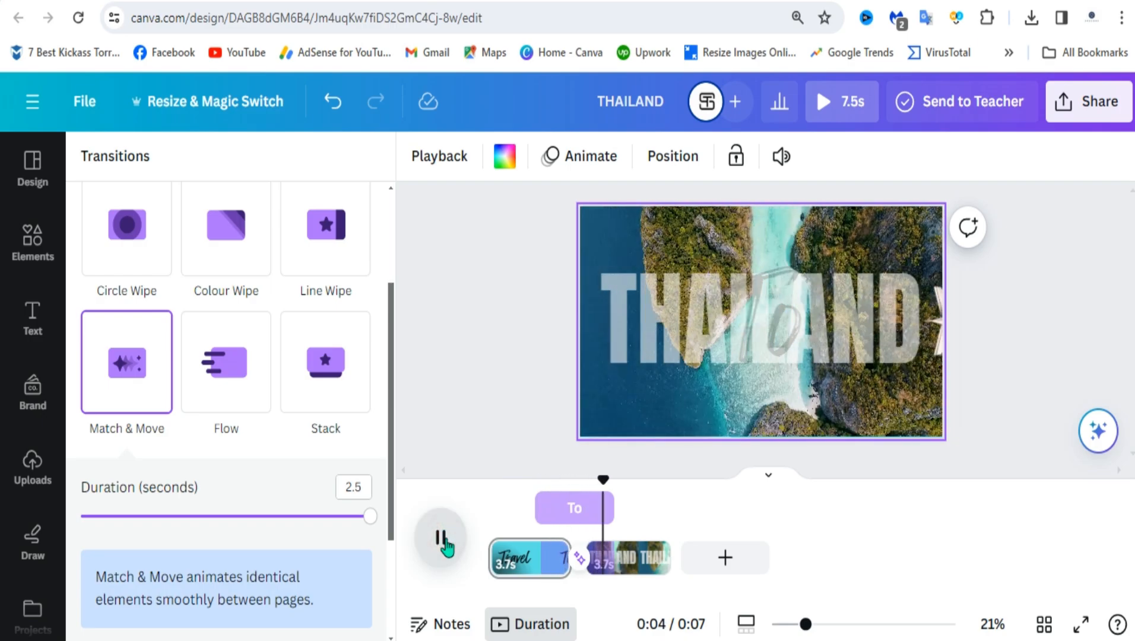
left_click(709, 337)
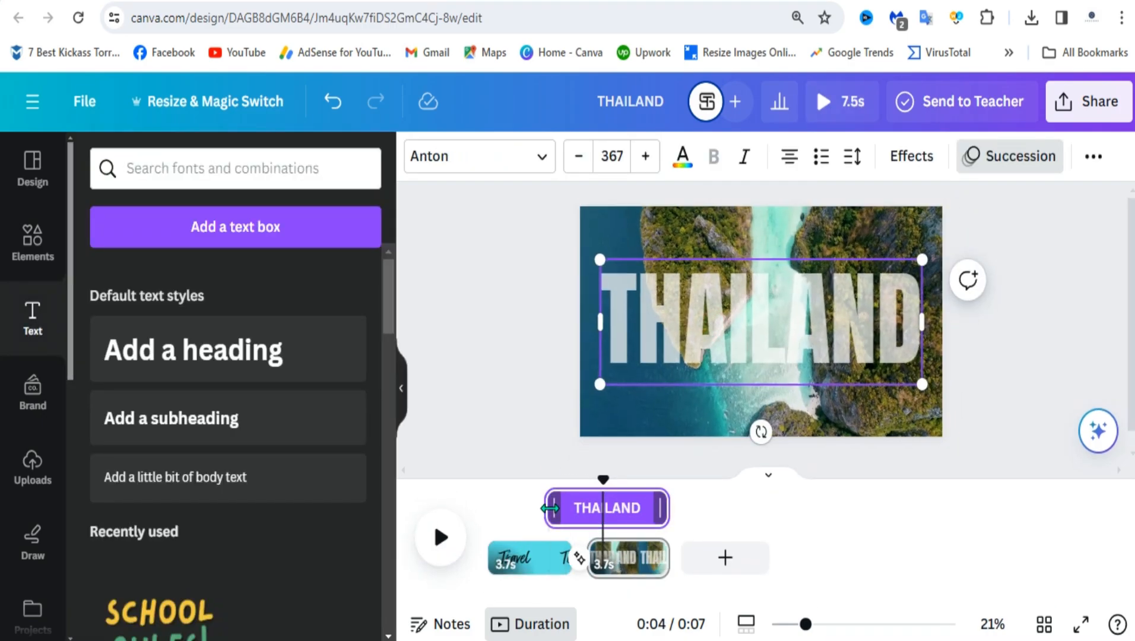
left_click_drag(550, 515, 599, 521)
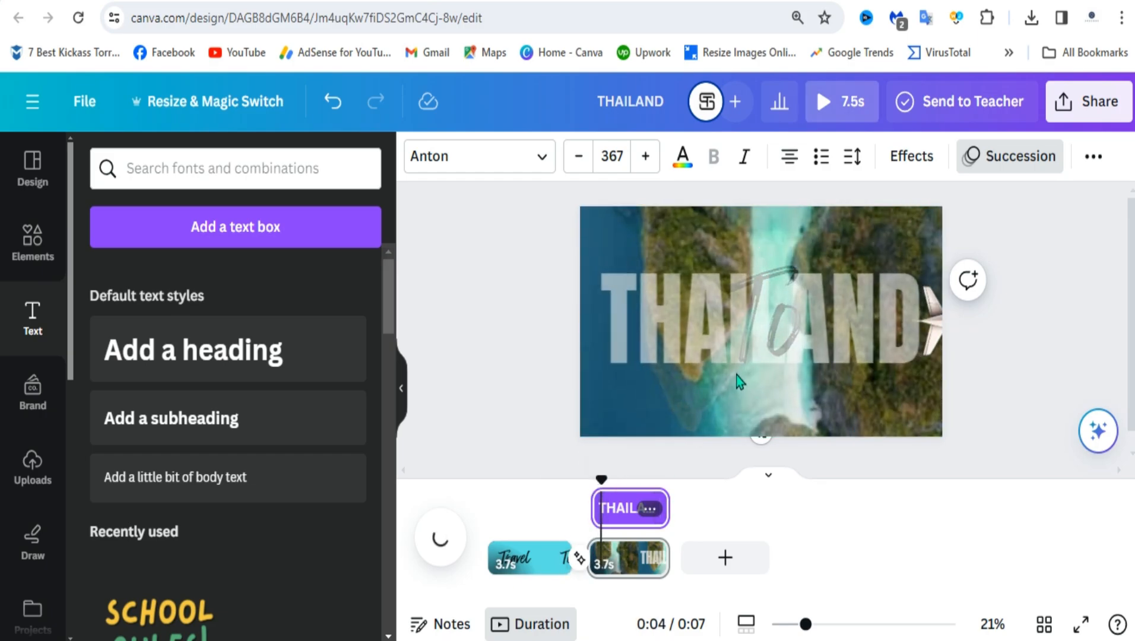
Shorten the "To" heading's timing to end with the first page, check Travel's timing, and play the video
left_click(782, 303)
left_click(530, 561)
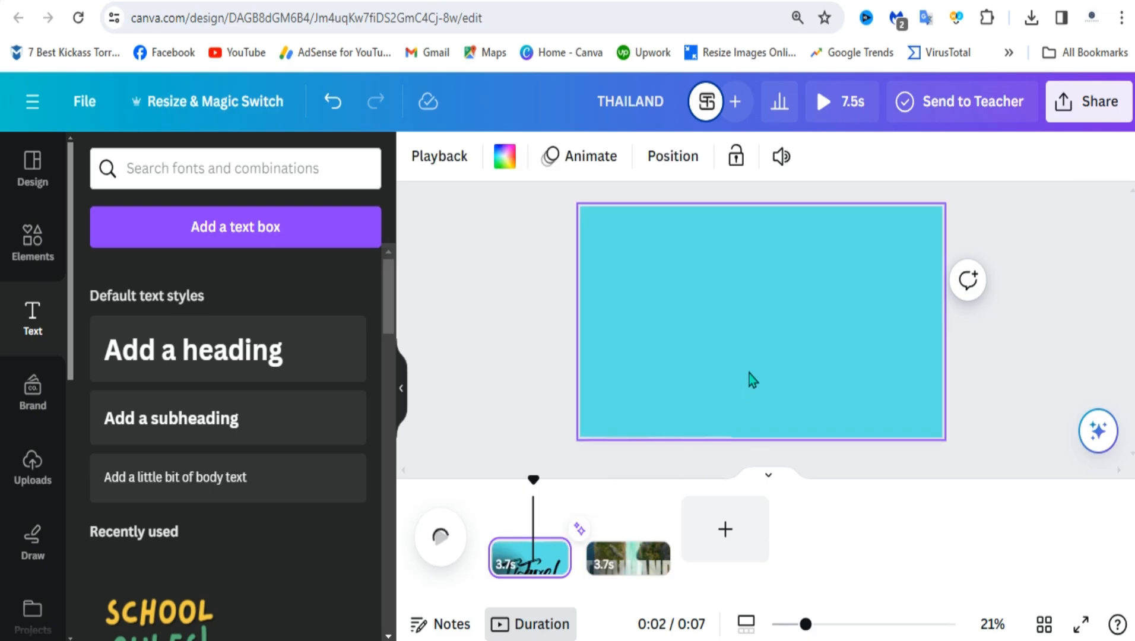
left_click(751, 345)
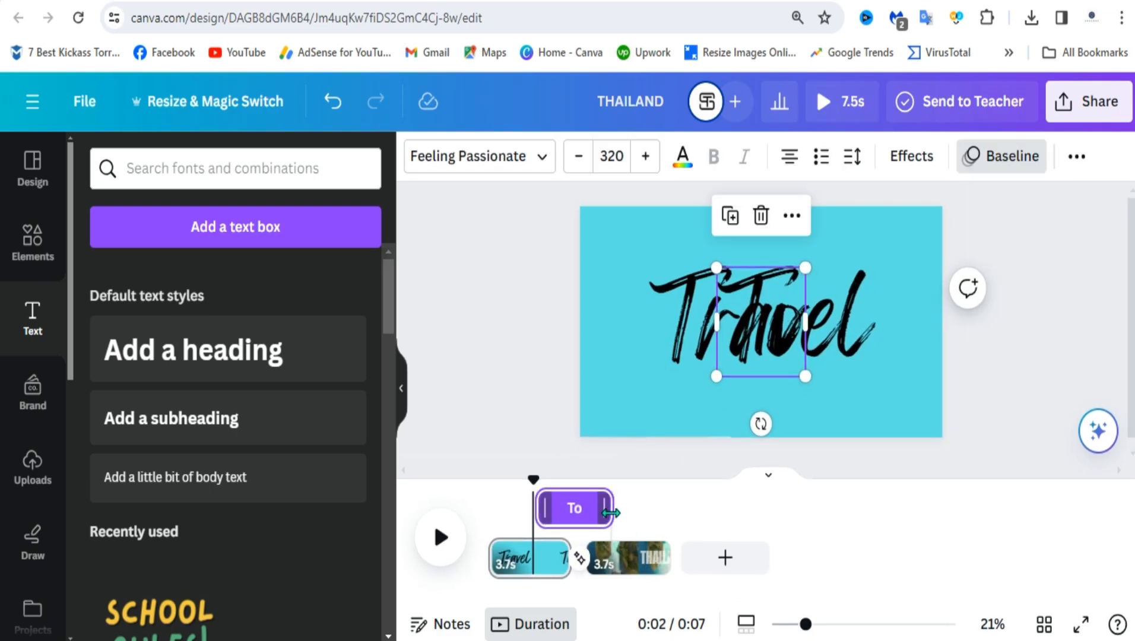
left_click_drag(612, 513, 570, 513)
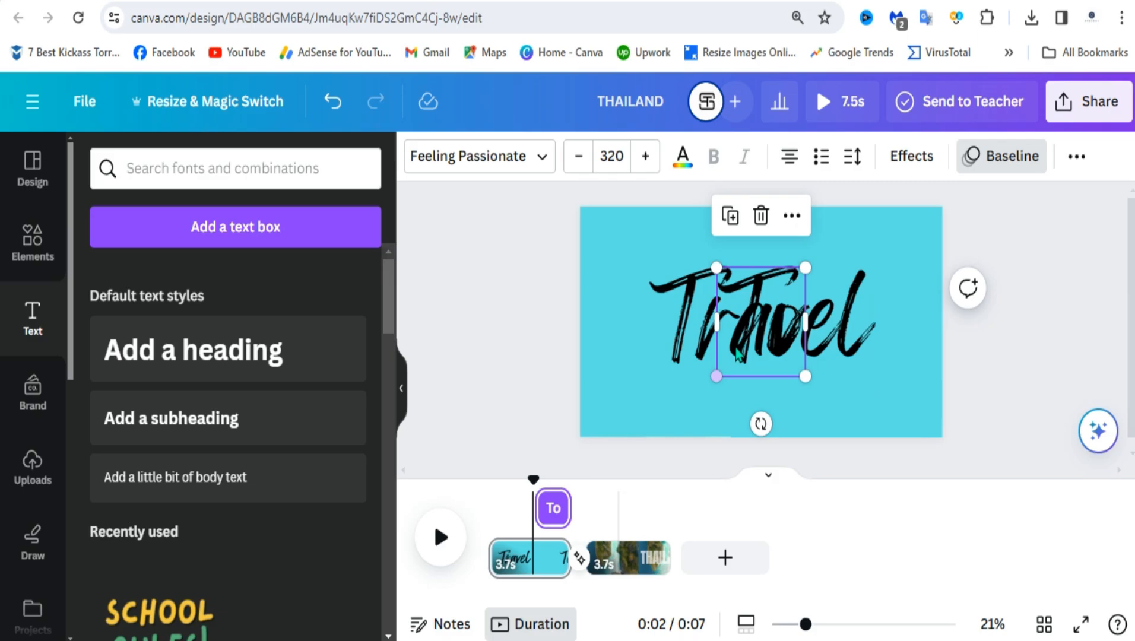
left_click(681, 324)
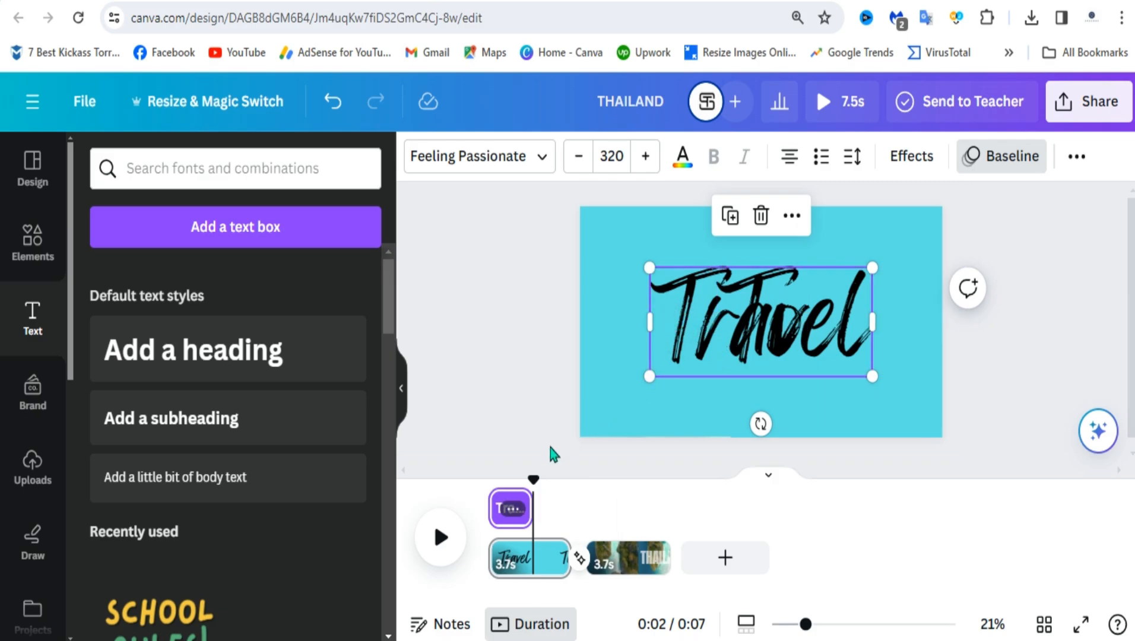
left_click(441, 539)
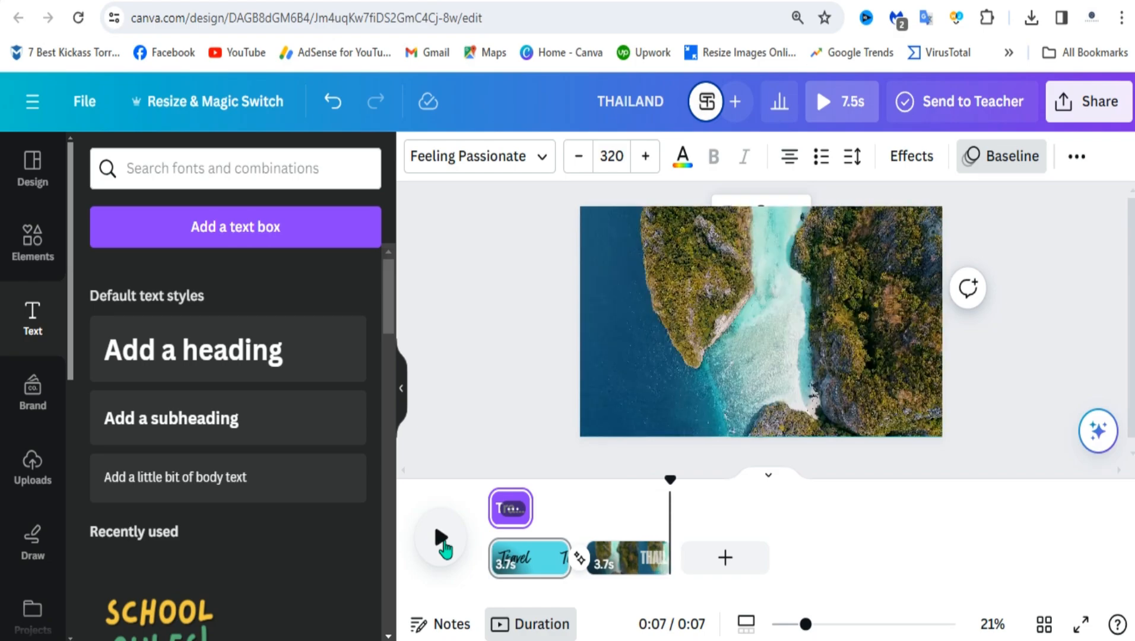
Extend the THAILAND page's duration to 5.3 seconds and replay the video from the beginning
left_click(651, 558)
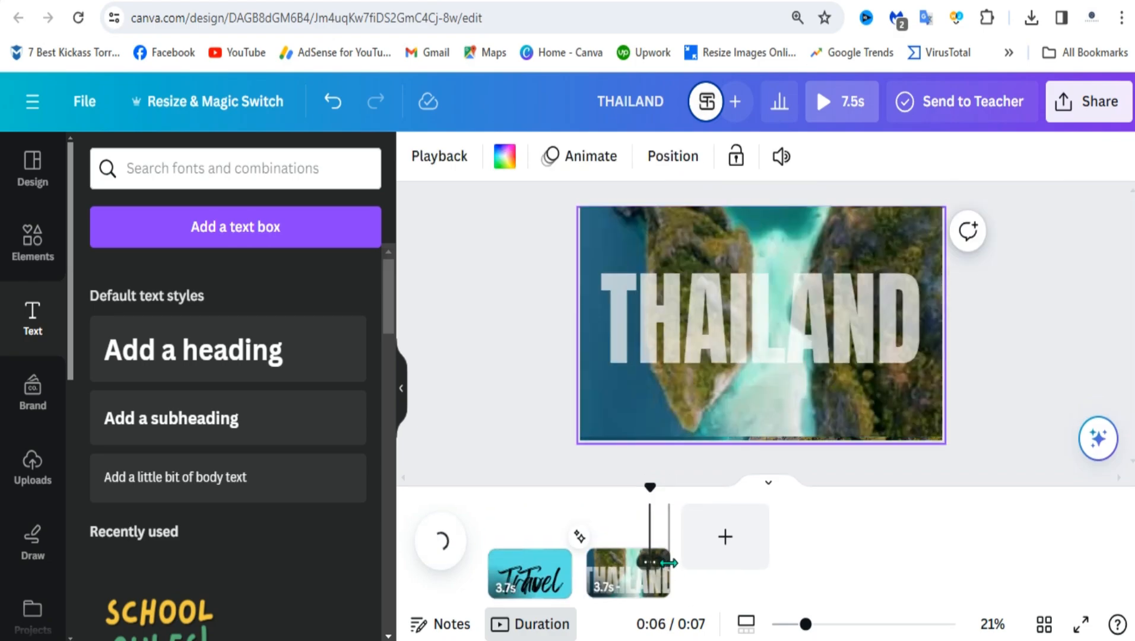
left_click_drag(670, 558, 702, 559)
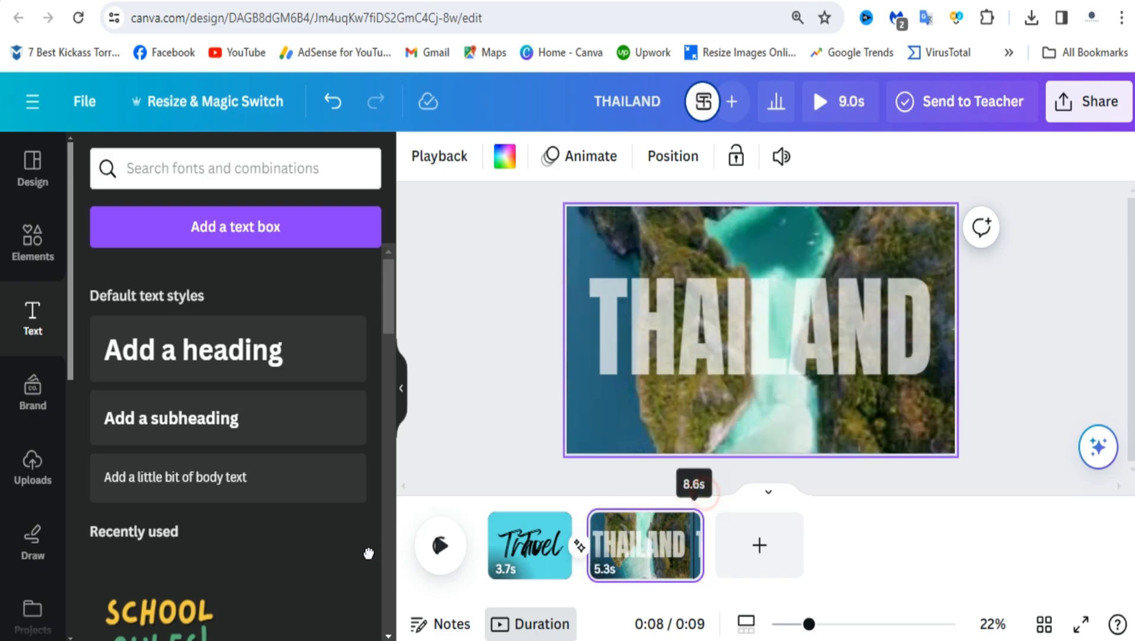
left_click(440, 545)
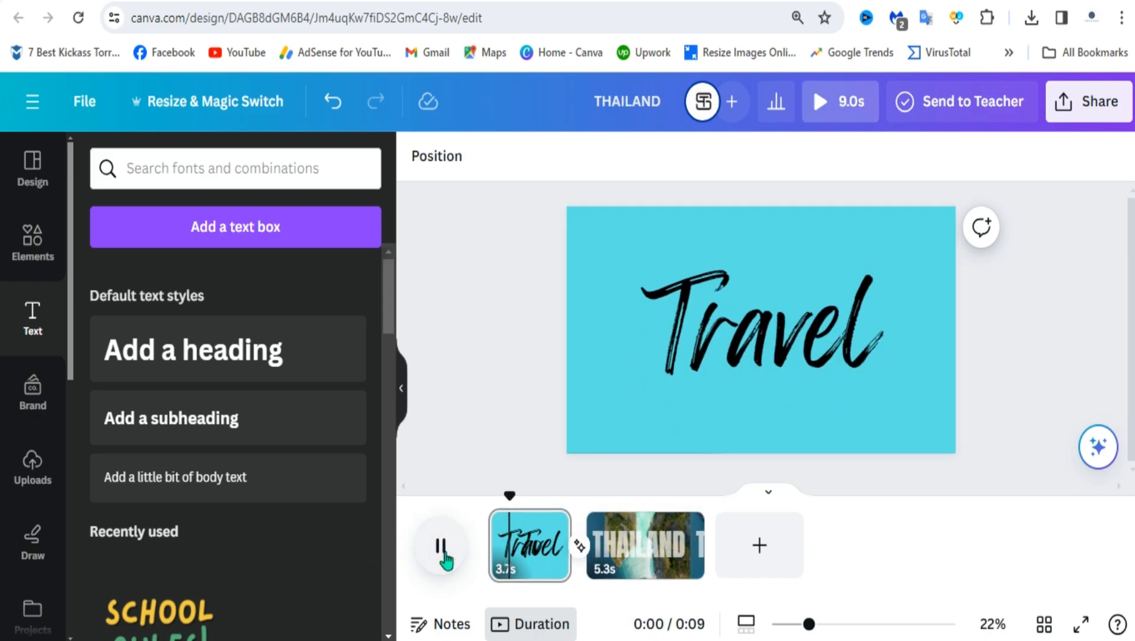